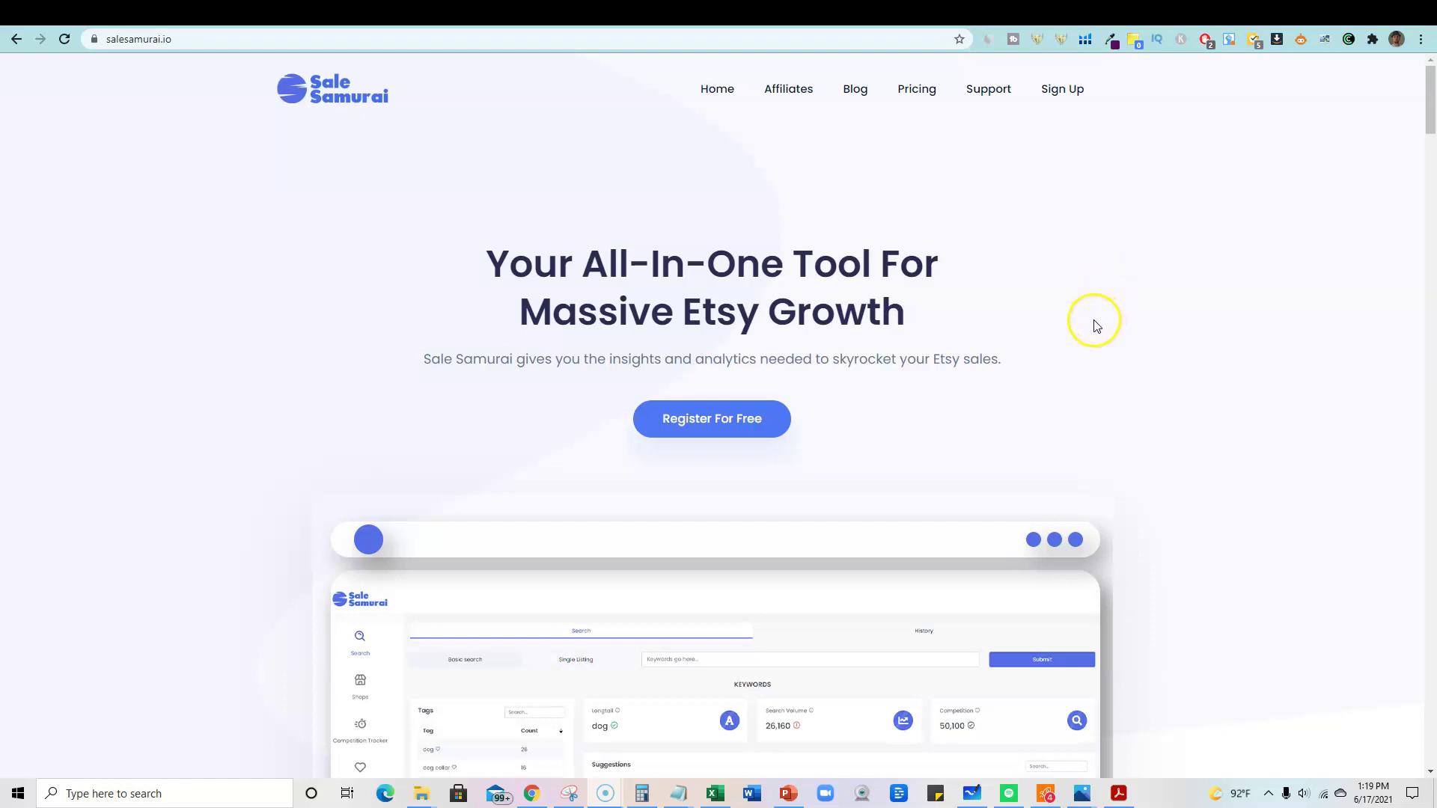
Look over the Sale Samurai pricing plans, including the Monthly plan's 3 Day Free Trial
{"action": "scroll", "coordinate": [1107, 317], "scroll_direction": "down", "scroll_amount": 5}
{"action": "scroll", "coordinate": [1163, 364], "scroll_direction": "up", "scroll_amount": 5}
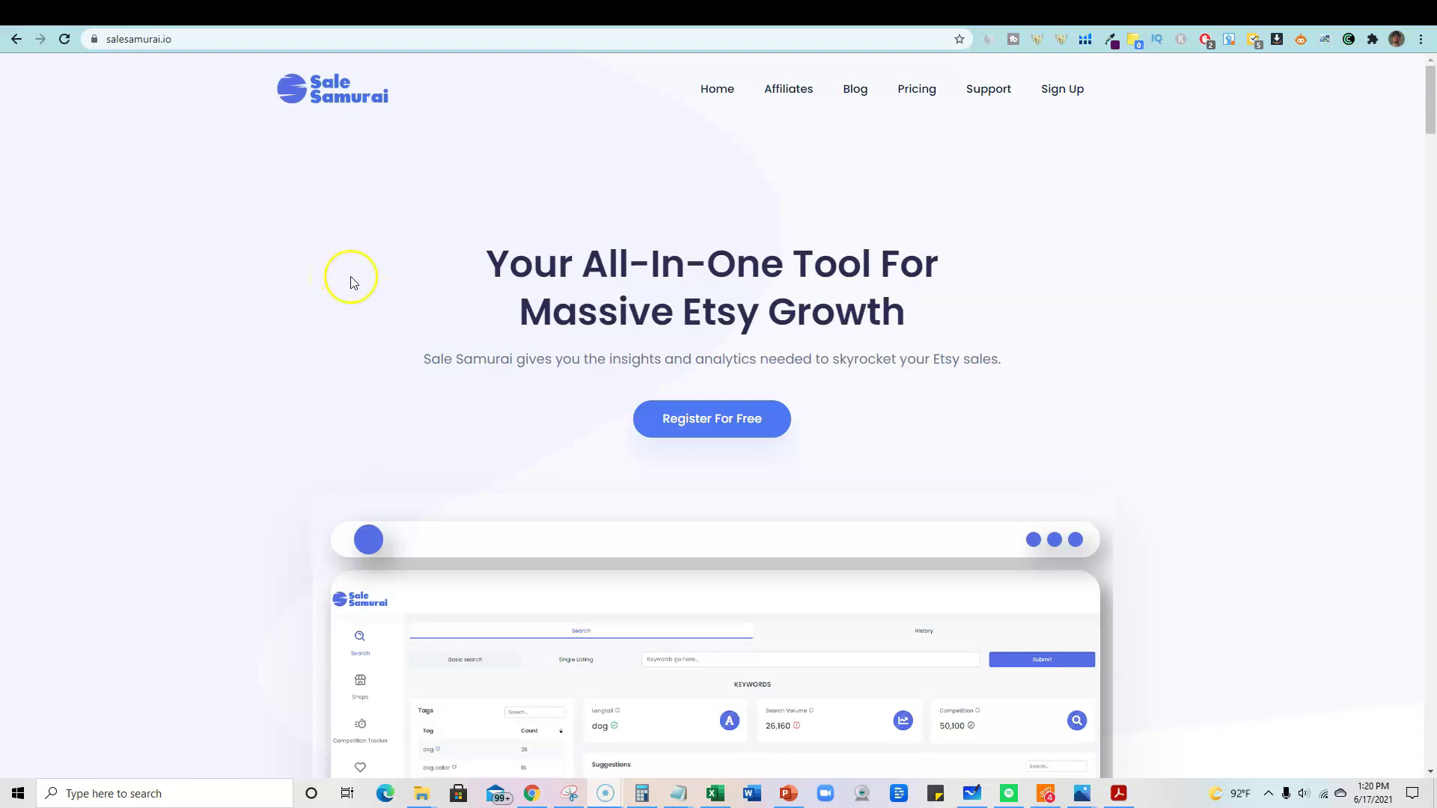
{"action": "scroll", "coordinate": [458, 322], "scroll_direction": "down", "scroll_amount": 15}
{"action": "scroll", "coordinate": [458, 367], "scroll_direction": "down", "scroll_amount": 18}
{"action": "scroll", "coordinate": [475, 374], "scroll_direction": "up", "scroll_amount": 6}
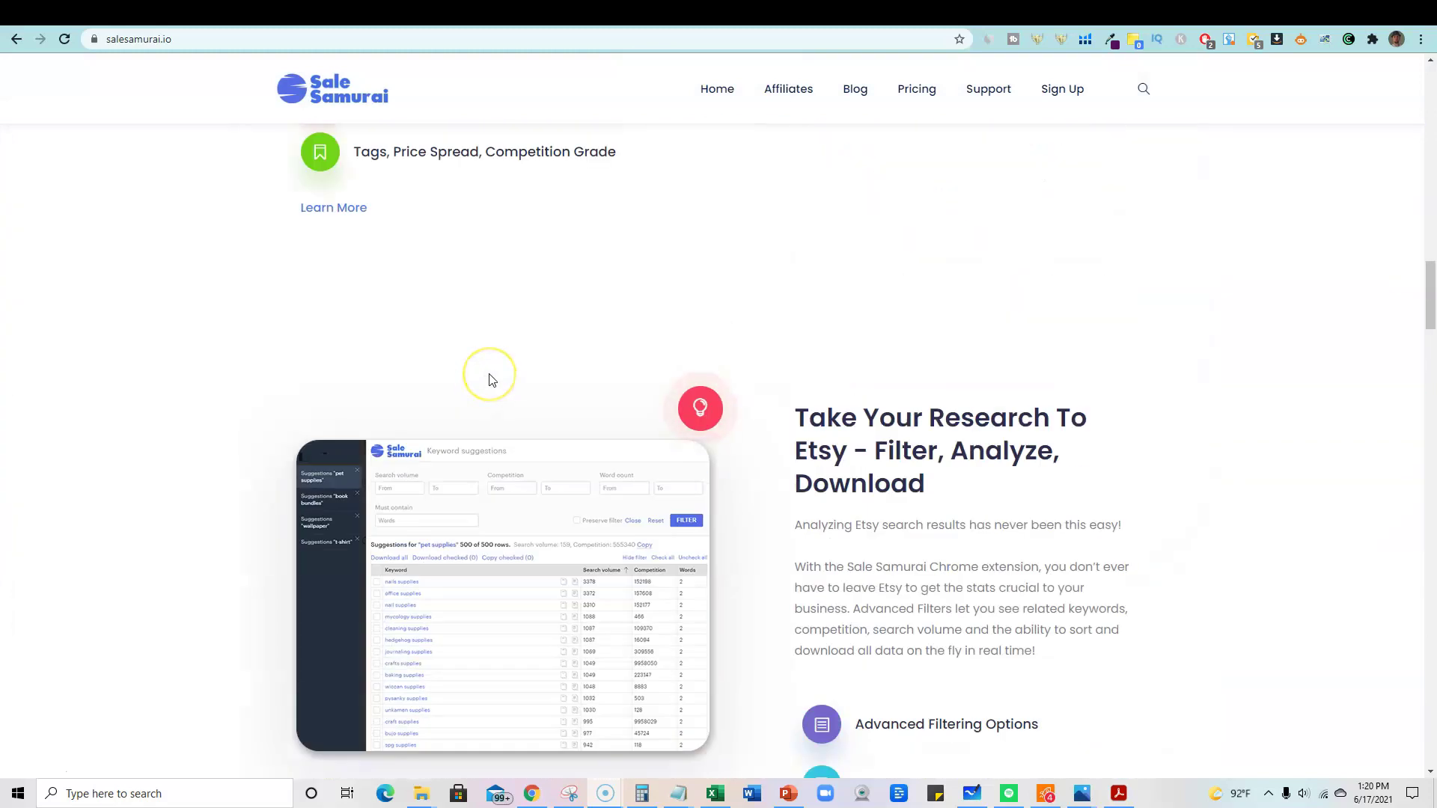
{"action": "scroll", "coordinate": [490, 380], "scroll_direction": "down", "scroll_amount": 1}
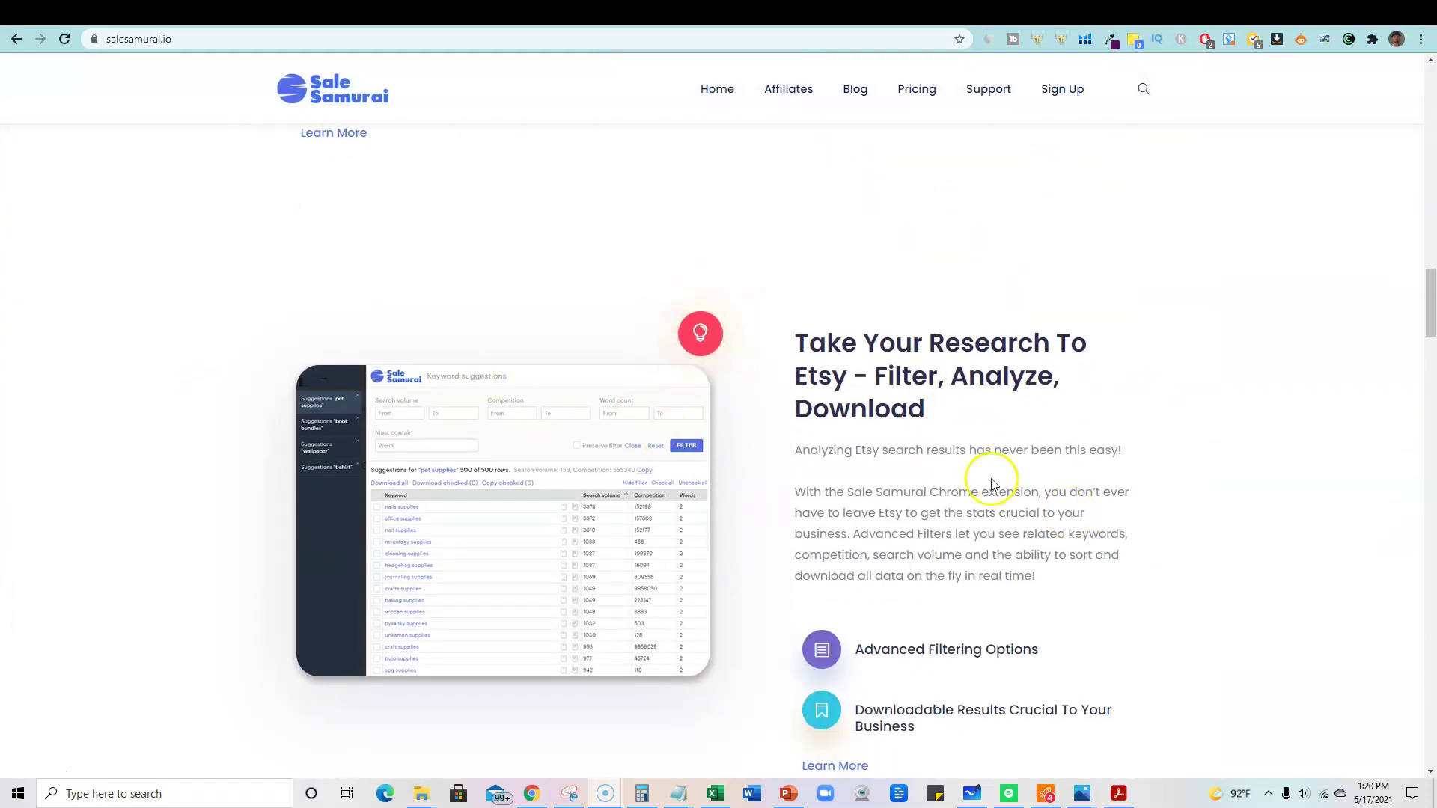
{"action": "scroll", "coordinate": [892, 388], "scroll_direction": "down", "scroll_amount": 3}
{"action": "scroll", "coordinate": [718, 478], "scroll_direction": "down", "scroll_amount": 5}
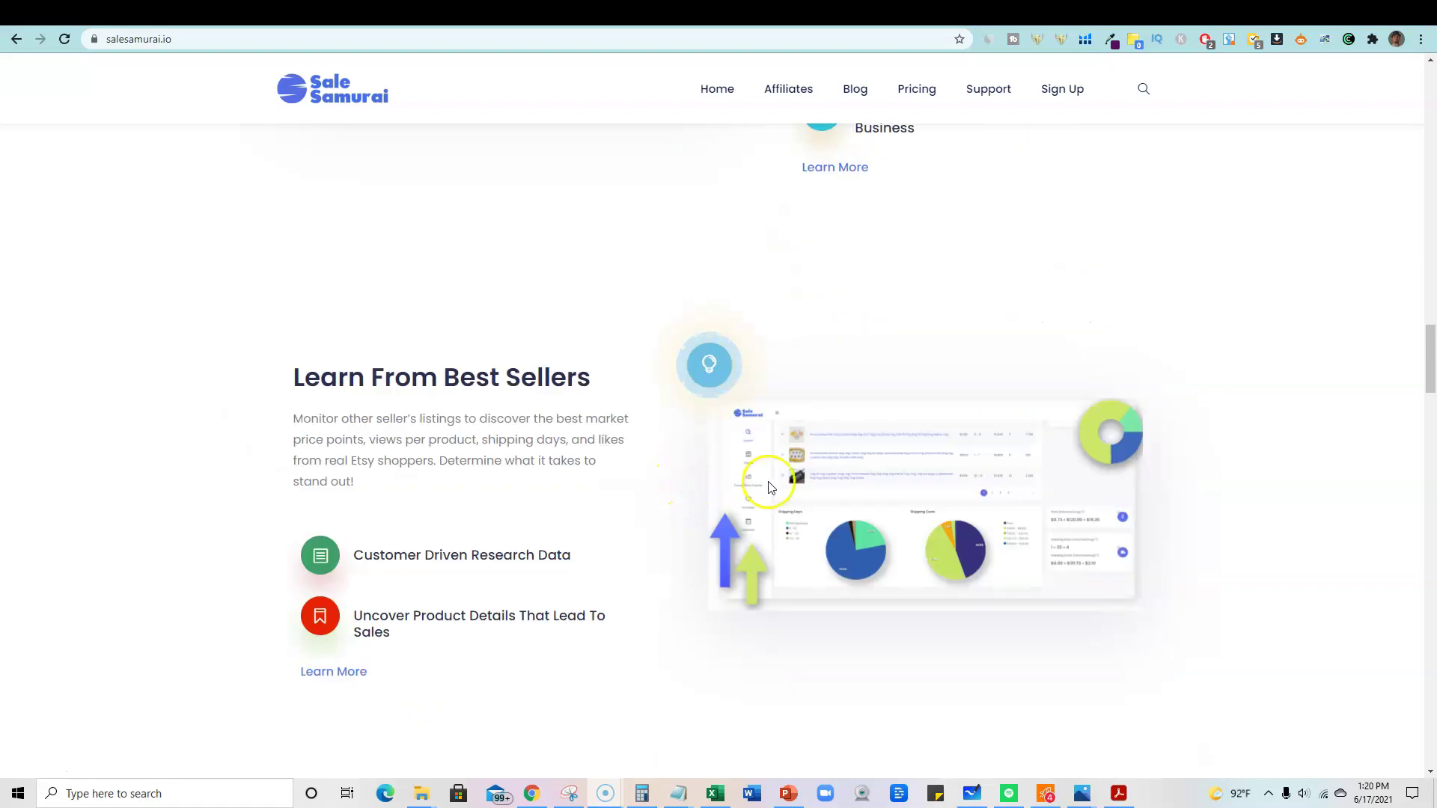
{"action": "scroll", "coordinate": [774, 487], "scroll_direction": "down", "scroll_amount": 20}
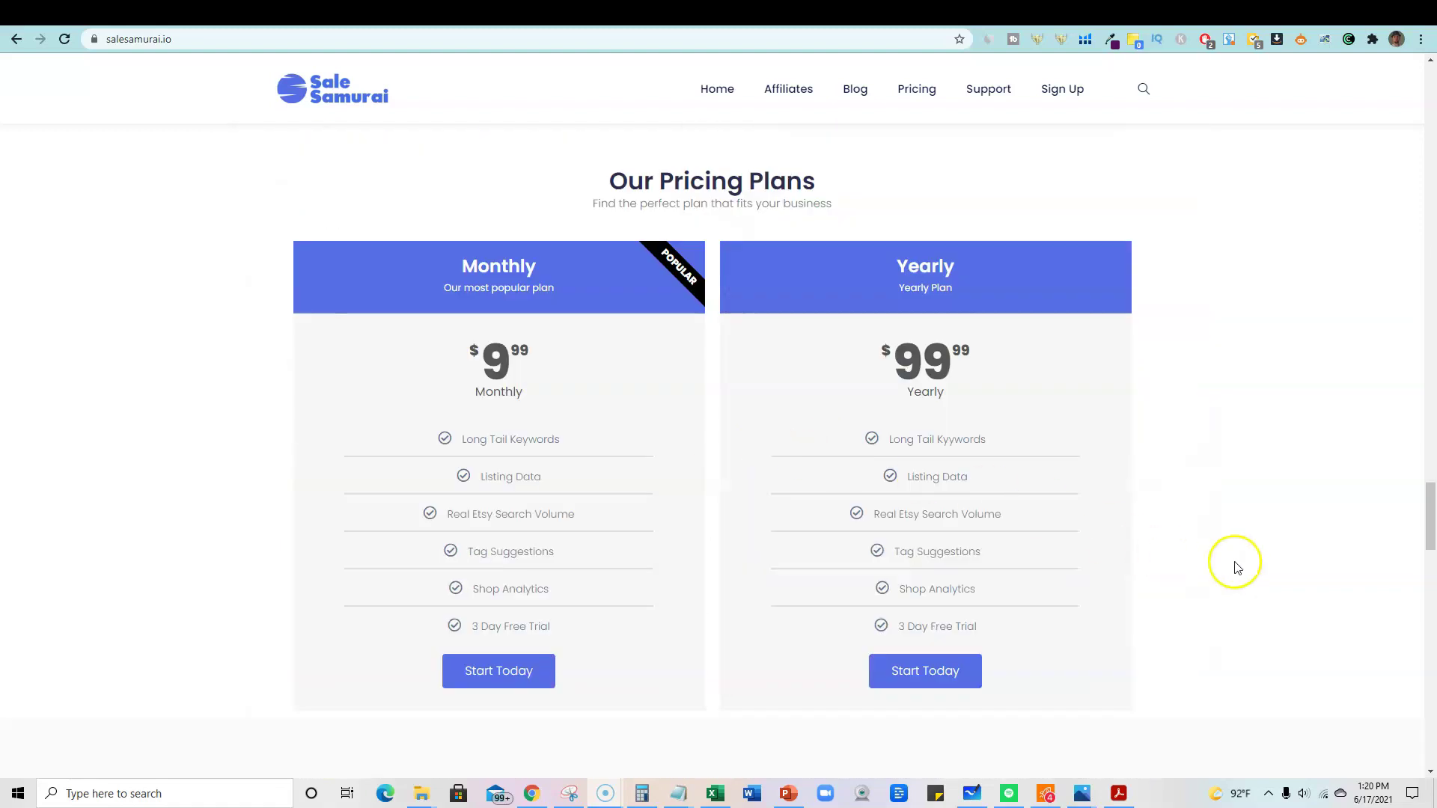
{"action": "scroll", "coordinate": [465, 324], "scroll_direction": "down", "scroll_amount": 3}
{"action": "scroll", "coordinate": [564, 523], "scroll_direction": "up", "scroll_amount": 3}
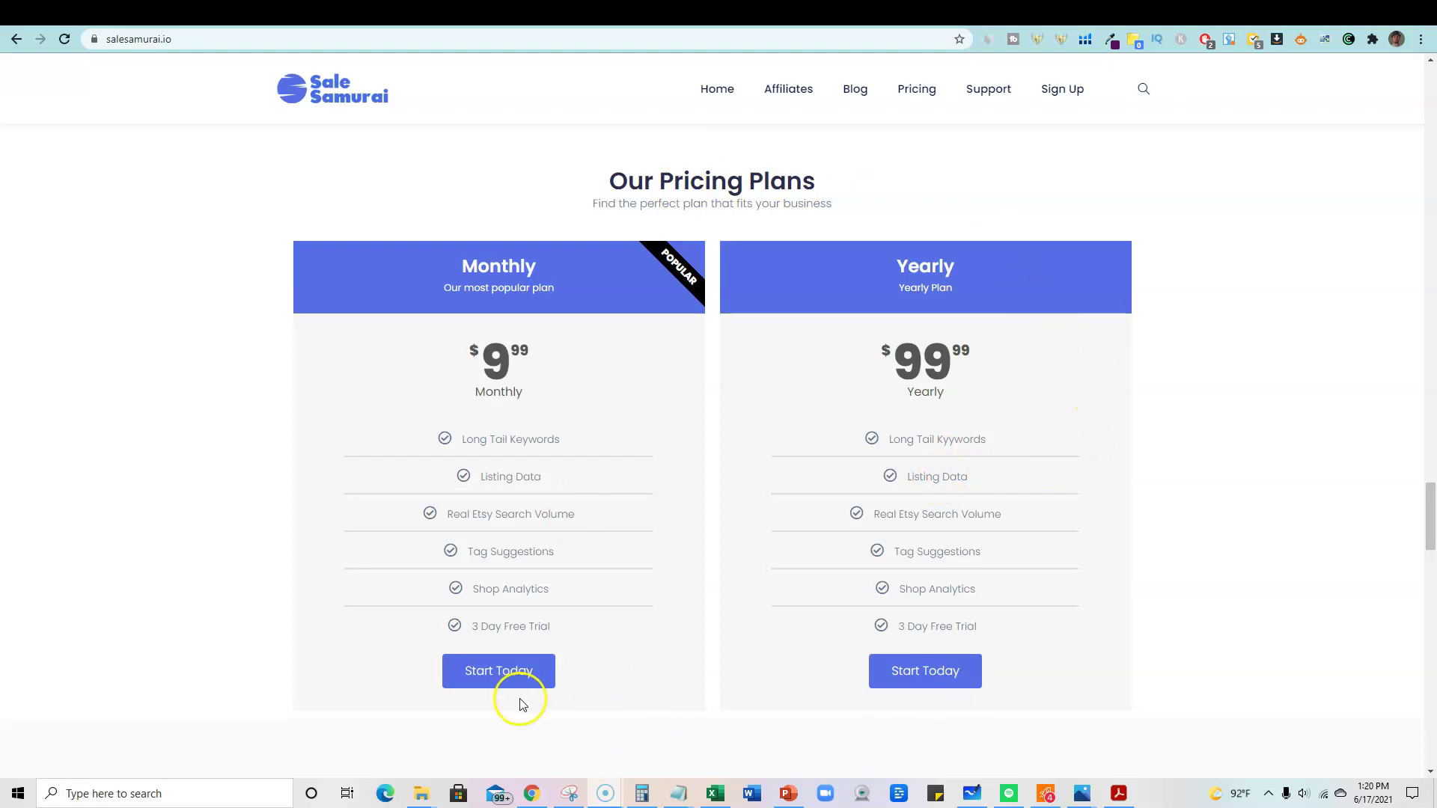
{"action": "left_click_drag", "start_coordinate": [471, 626], "coordinate": [557, 625]}
{"action": "left_click", "coordinate": [582, 695]}
{"action": "left_click_drag", "start_coordinate": [1430, 540], "coordinate": [1388, 93]}
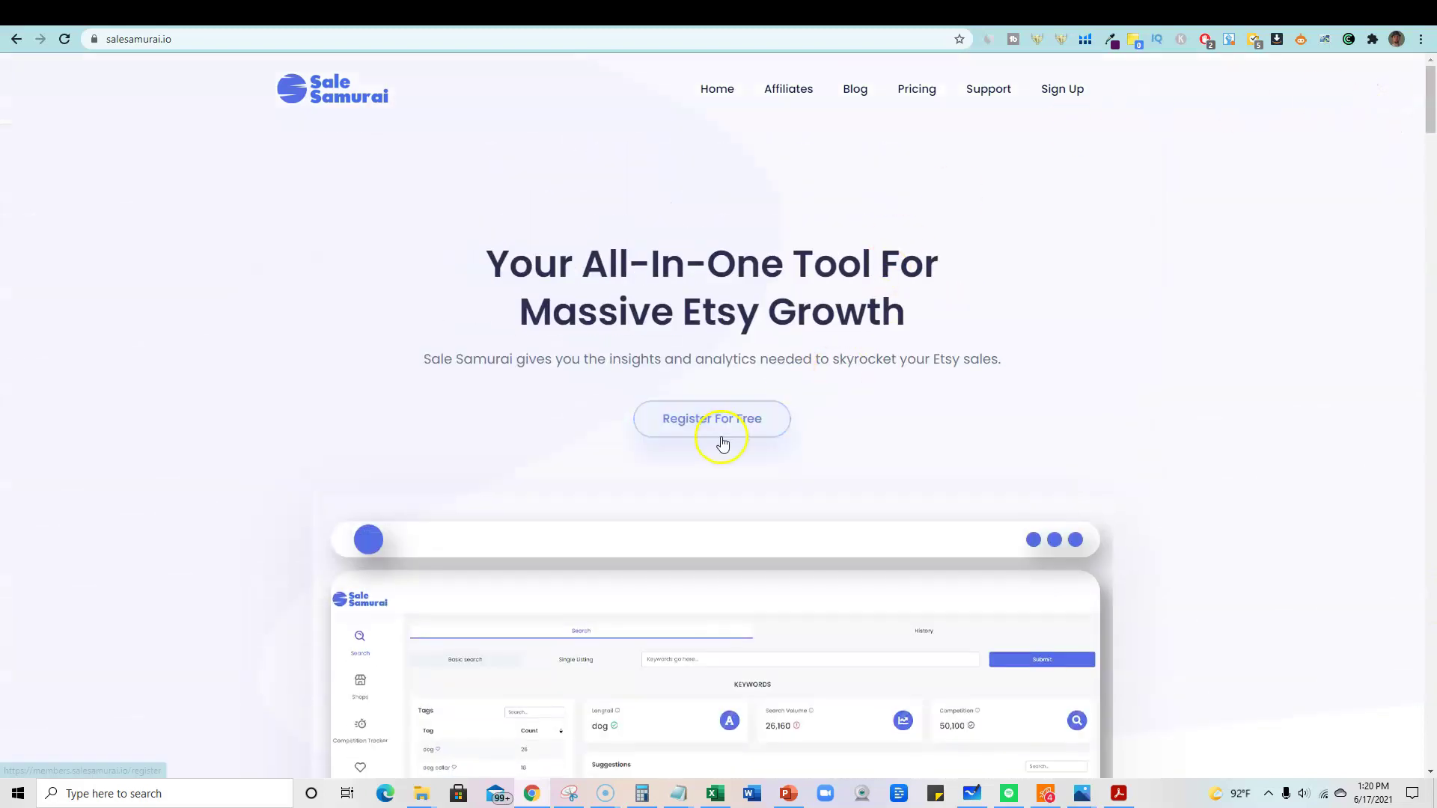
{"action": "scroll", "coordinate": [1137, 486], "scroll_direction": "down", "scroll_amount": 5}
{"action": "scroll", "coordinate": [1167, 495], "scroll_direction": "up", "scroll_amount": 5}
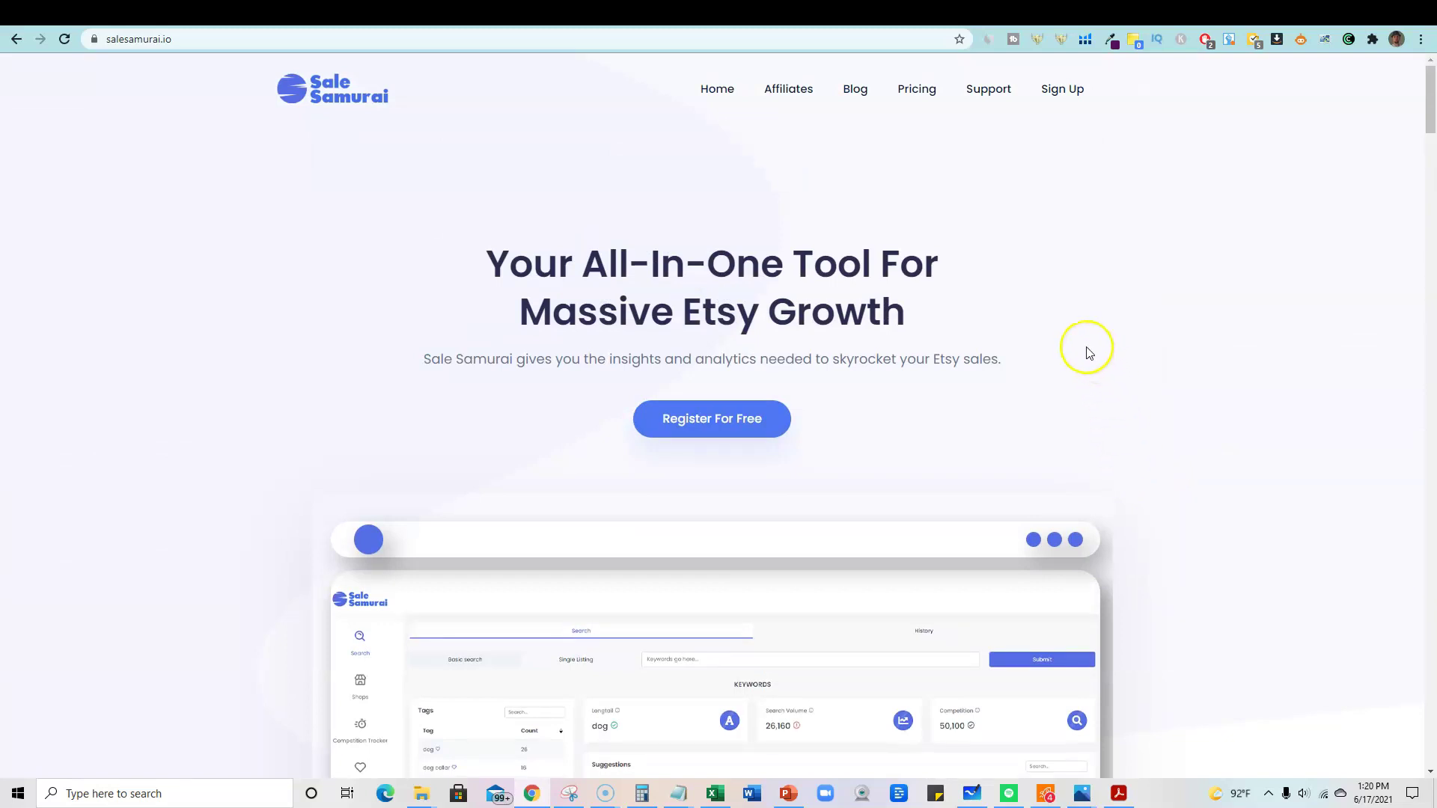
{"action": "scroll", "coordinate": [1133, 377], "scroll_direction": "down", "scroll_amount": 5}
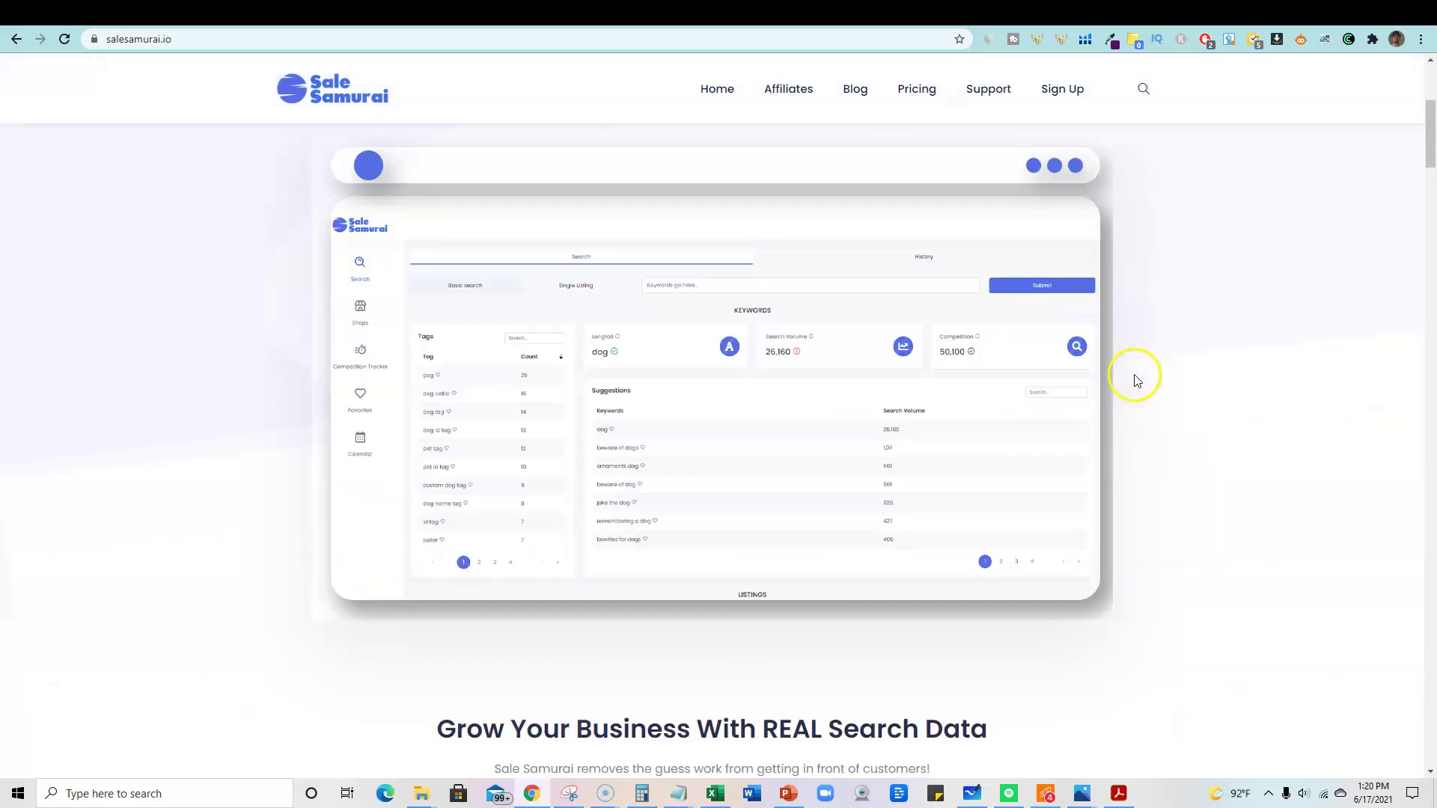
{"action": "scroll", "coordinate": [1137, 380], "scroll_direction": "up", "scroll_amount": 5}
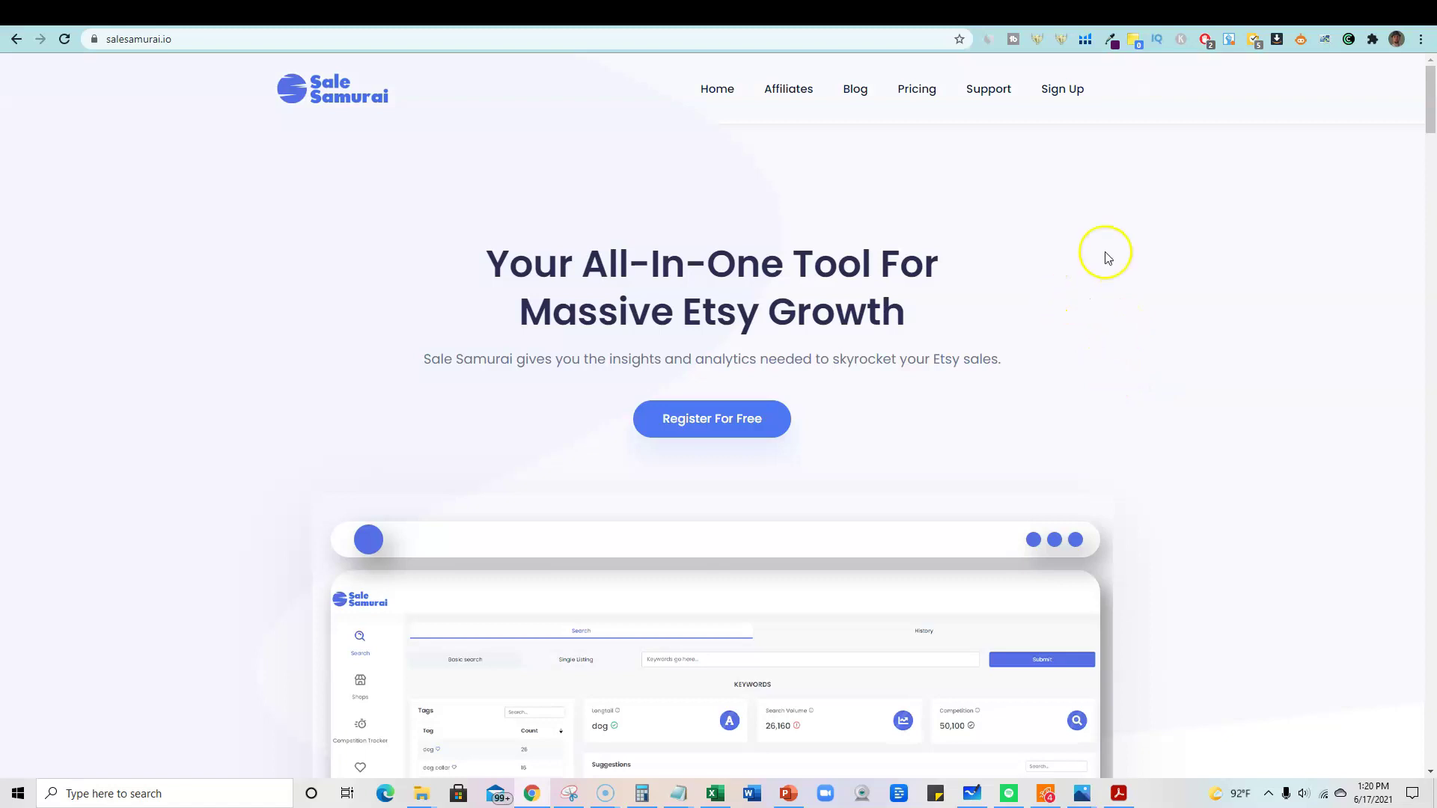
{"action": "scroll", "coordinate": [622, 416], "scroll_direction": "down", "scroll_amount": 1}
{"action": "scroll", "coordinate": [970, 562], "scroll_direction": "down", "scroll_amount": 4}
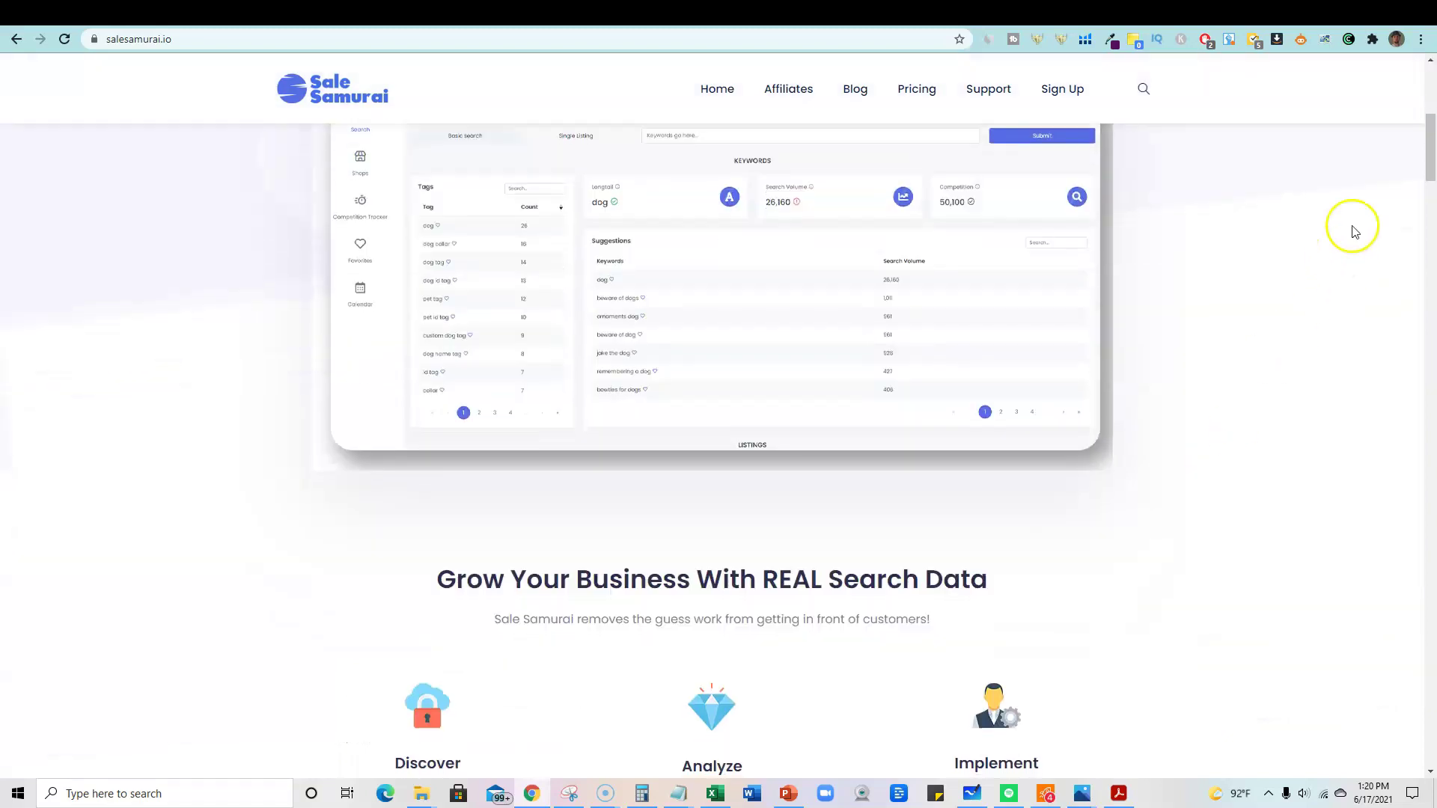
{"action": "left_click_drag", "start_coordinate": [1430, 157], "coordinate": [1369, 533]}
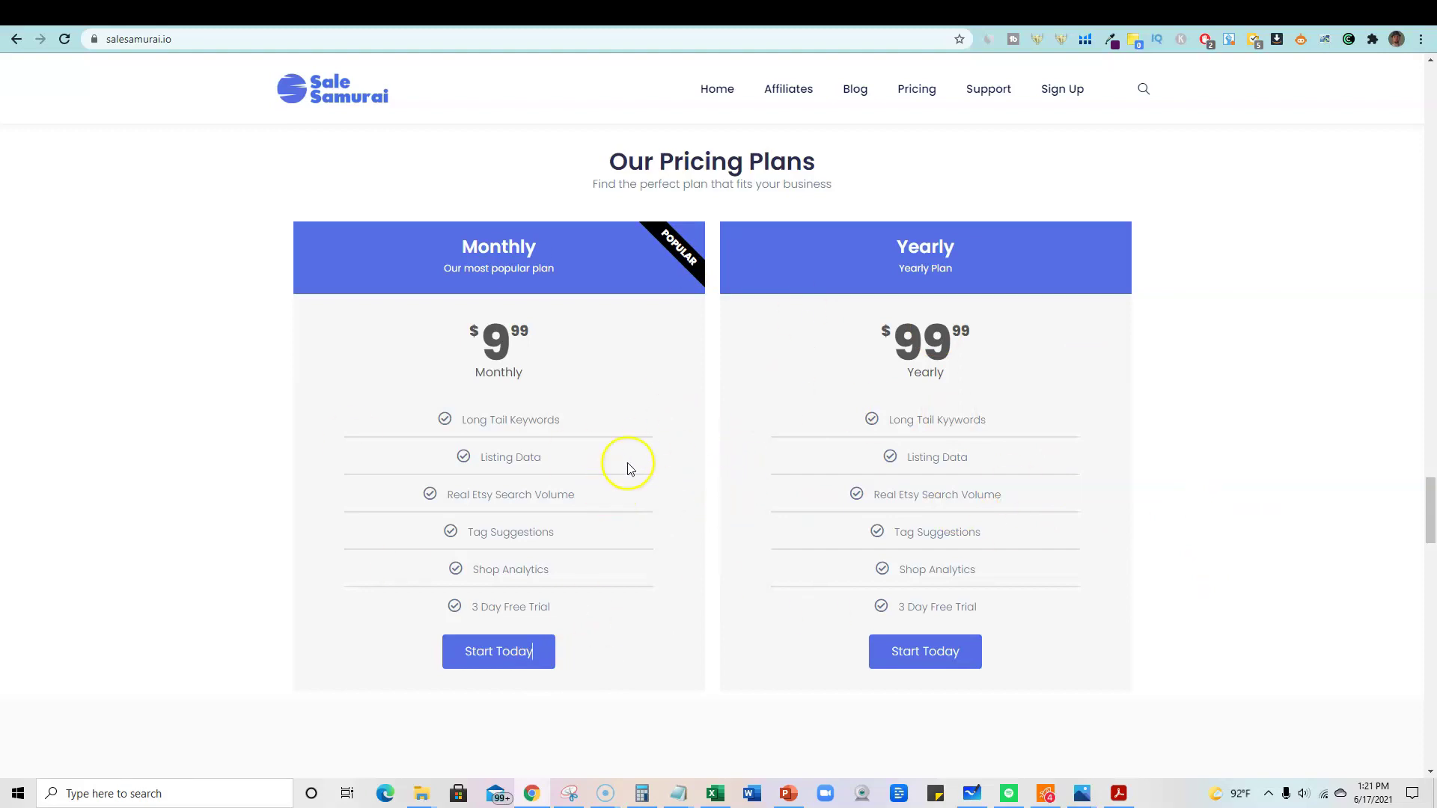
{"action": "left_click_drag", "start_coordinate": [1427, 534], "coordinate": [1424, 509]}
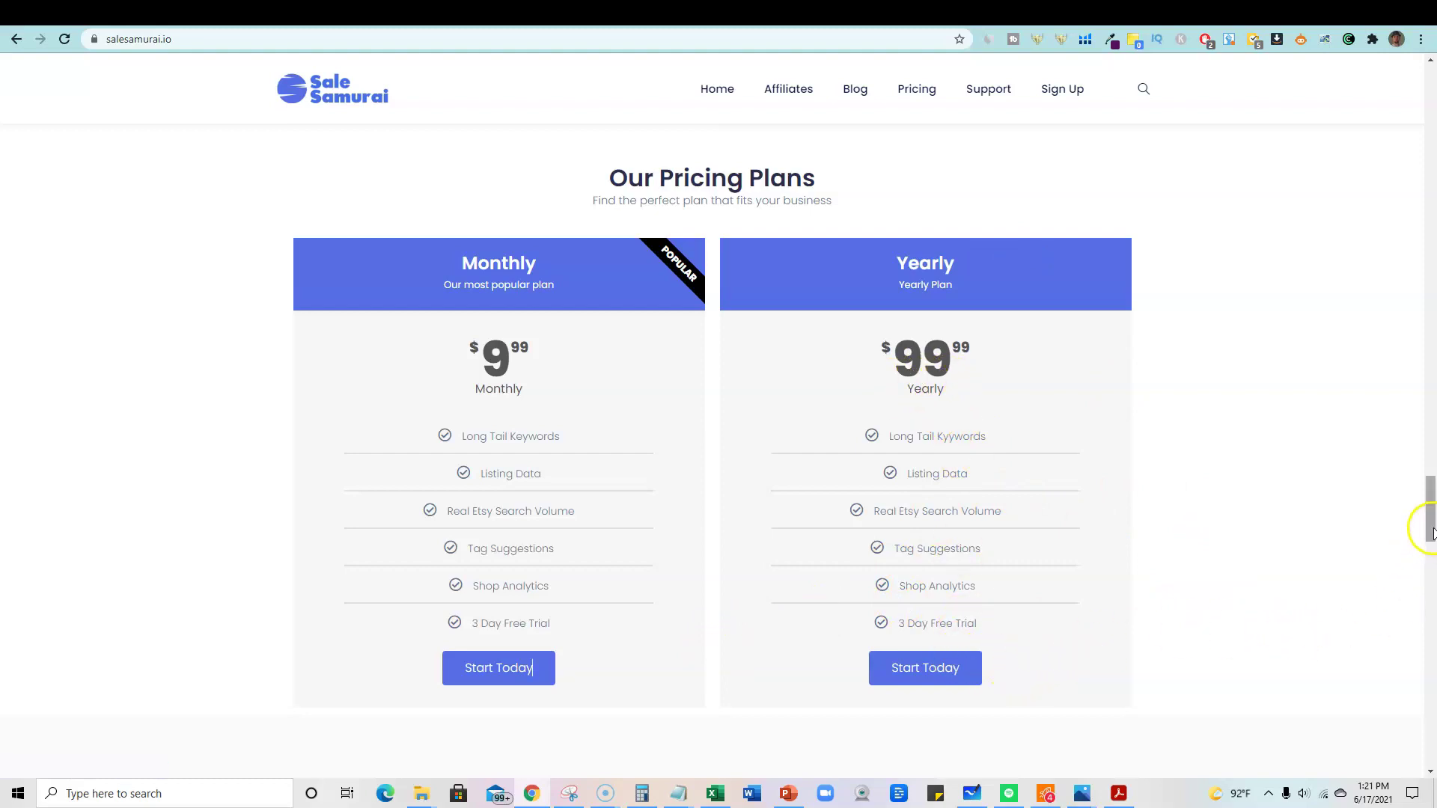
{"action": "left_click_drag", "start_coordinate": [1430, 533], "coordinate": [1374, 68]}
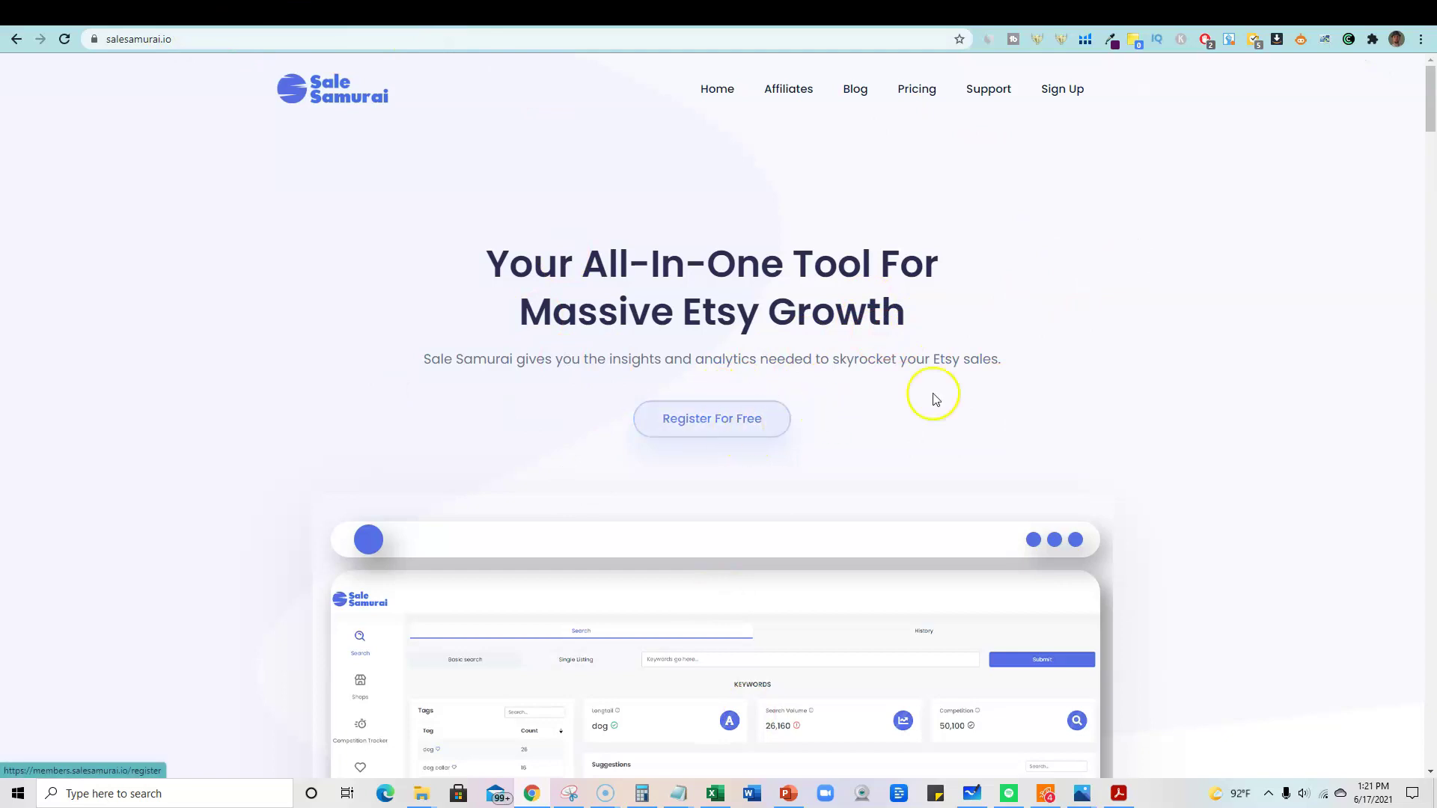
Go from the members Competition Tracker to the Tutorials page and browse its feature videos
{"action": "left_click", "coordinate": [929, 16]}
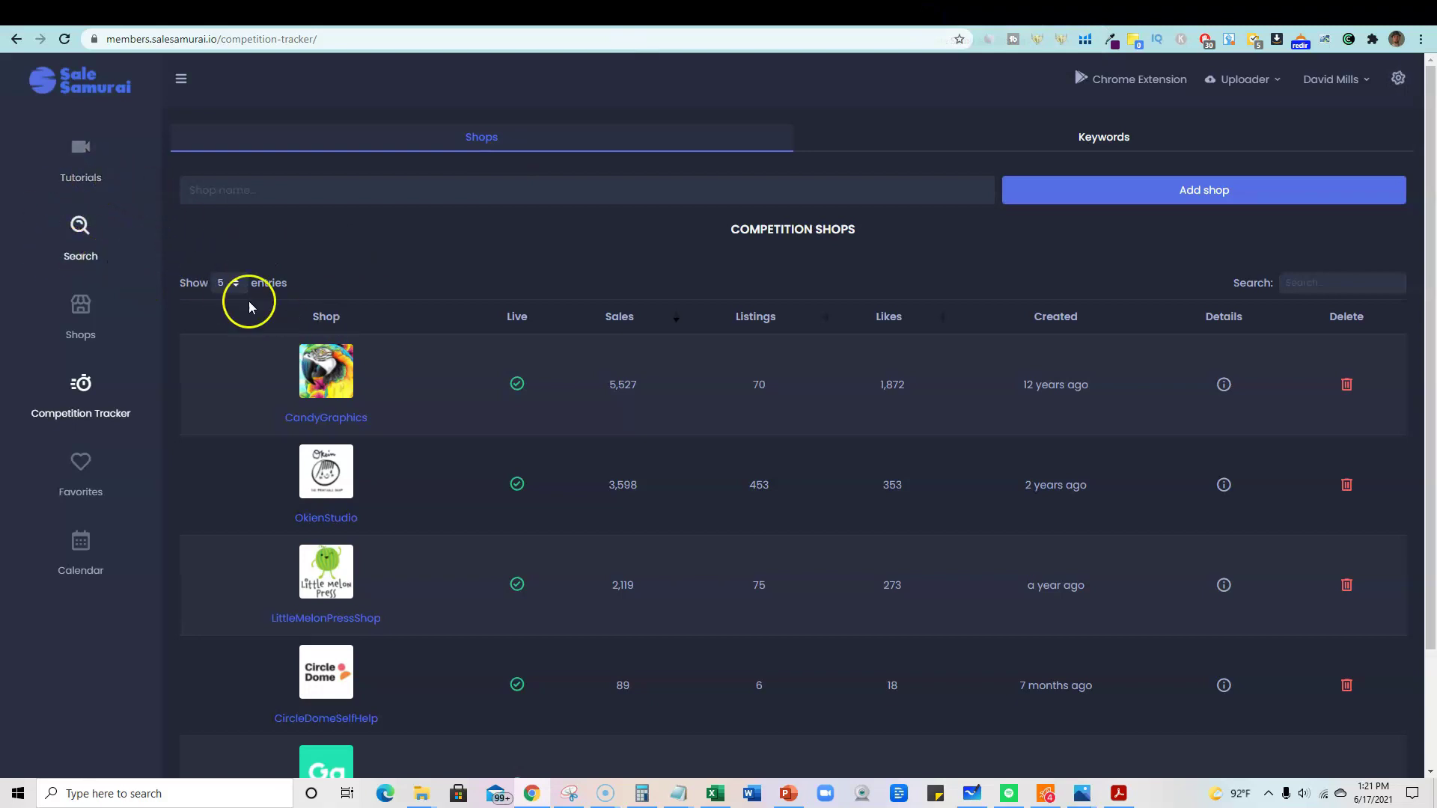
{"action": "left_click", "coordinate": [85, 166]}
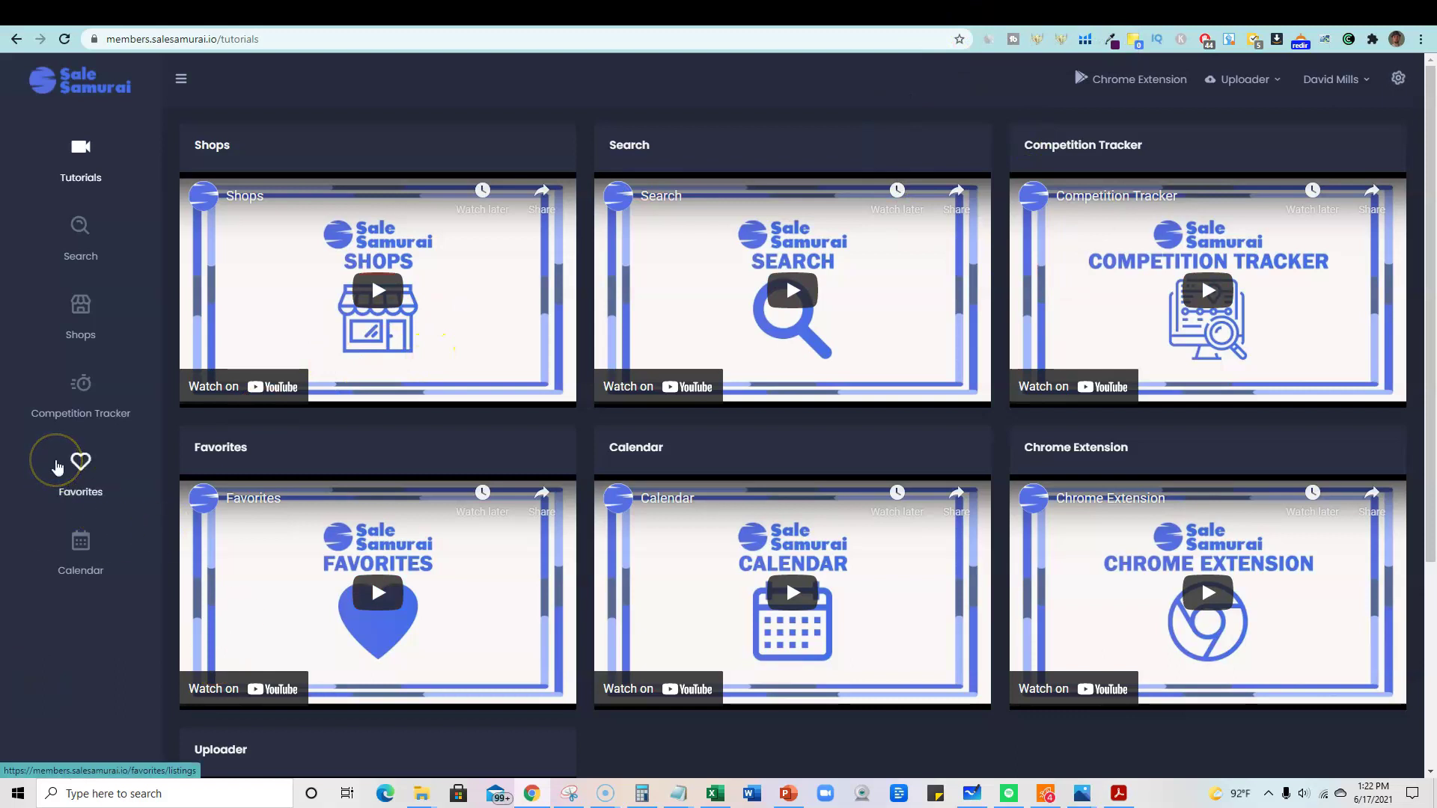
{"action": "left_click", "coordinate": [76, 431]}
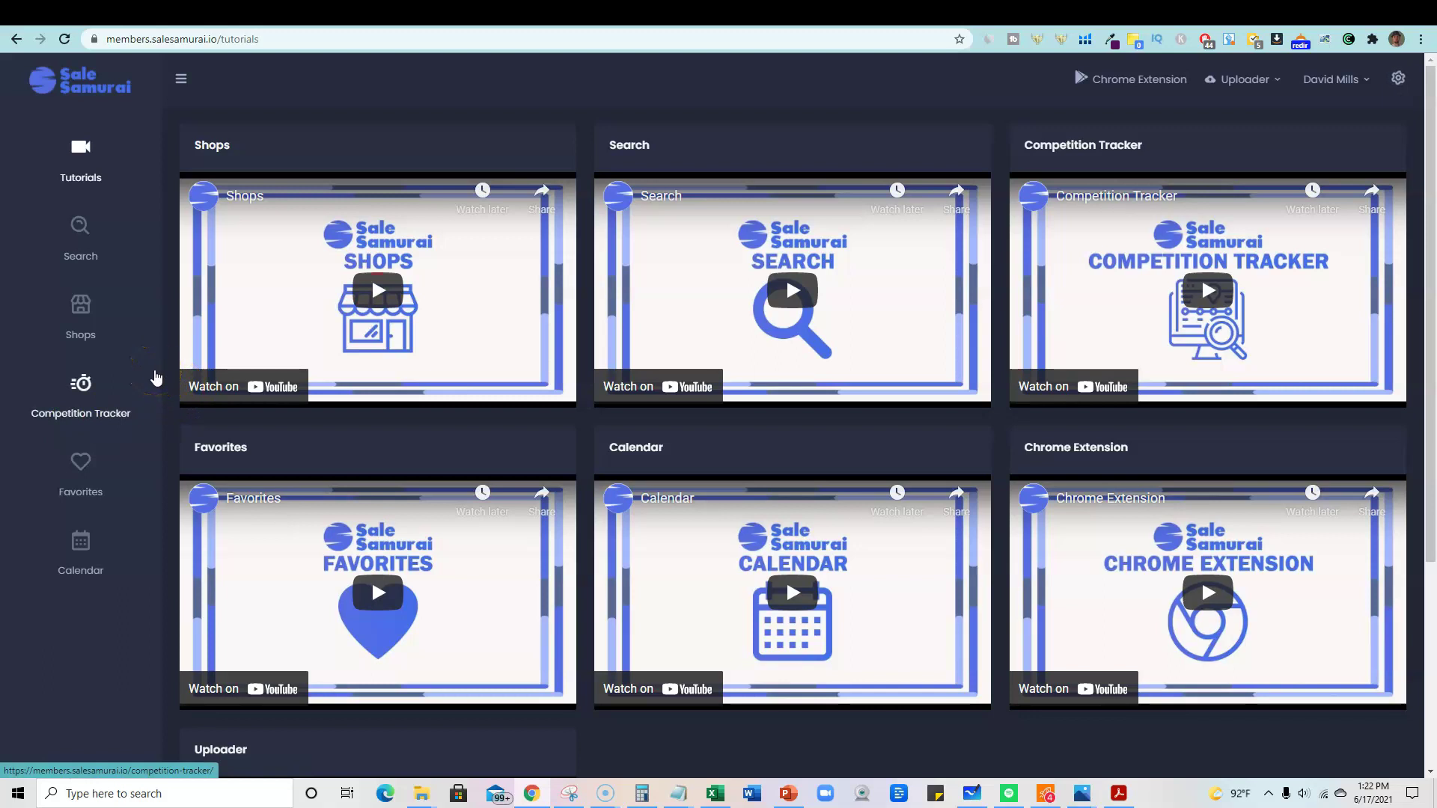
{"action": "scroll", "coordinate": [673, 344], "scroll_direction": "down", "scroll_amount": 4}
{"action": "scroll", "coordinate": [740, 374], "scroll_direction": "up", "scroll_amount": 4}
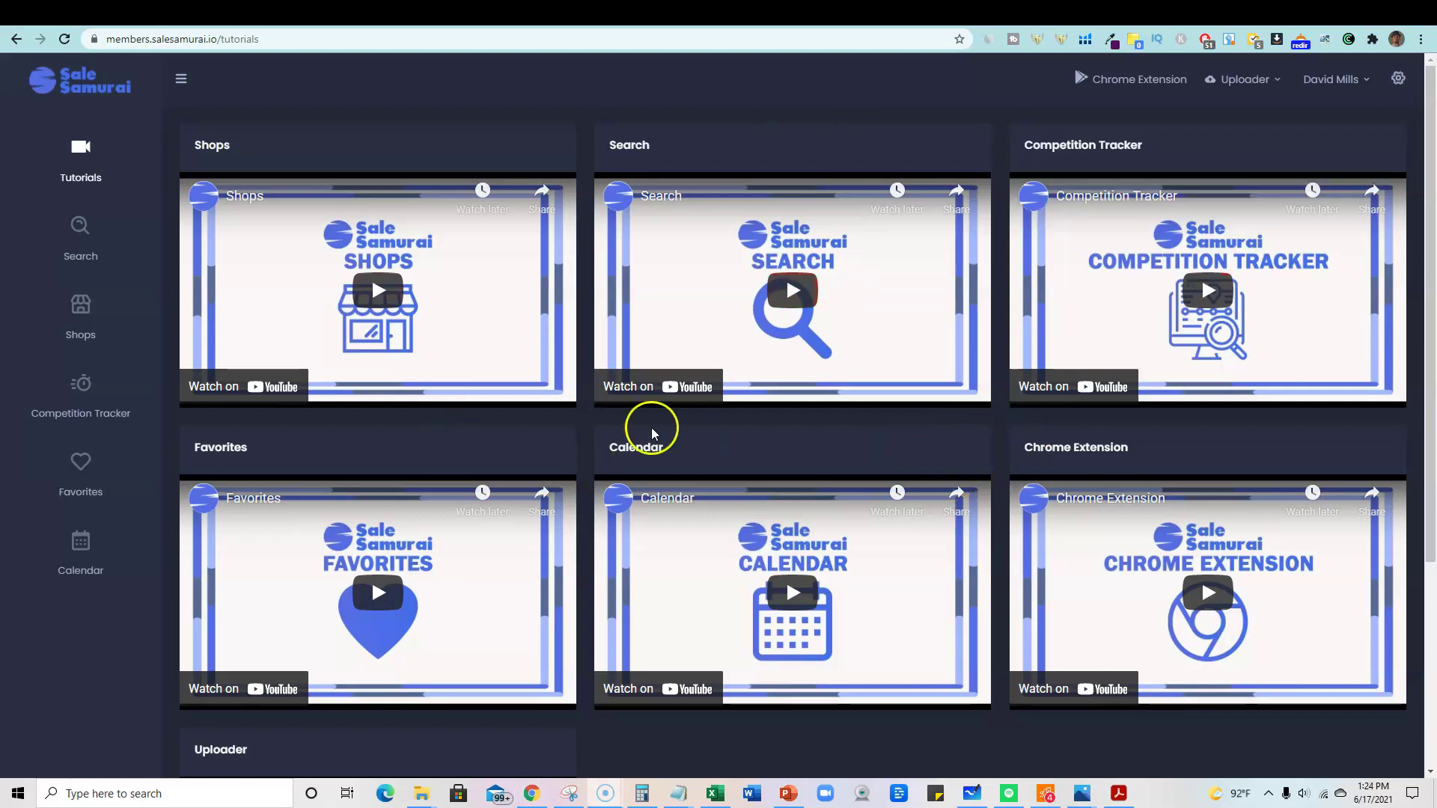
{"action": "scroll", "coordinate": [693, 398], "scroll_direction": "down", "scroll_amount": 4}
{"action": "scroll", "coordinate": [764, 475], "scroll_direction": "up", "scroll_amount": 4}
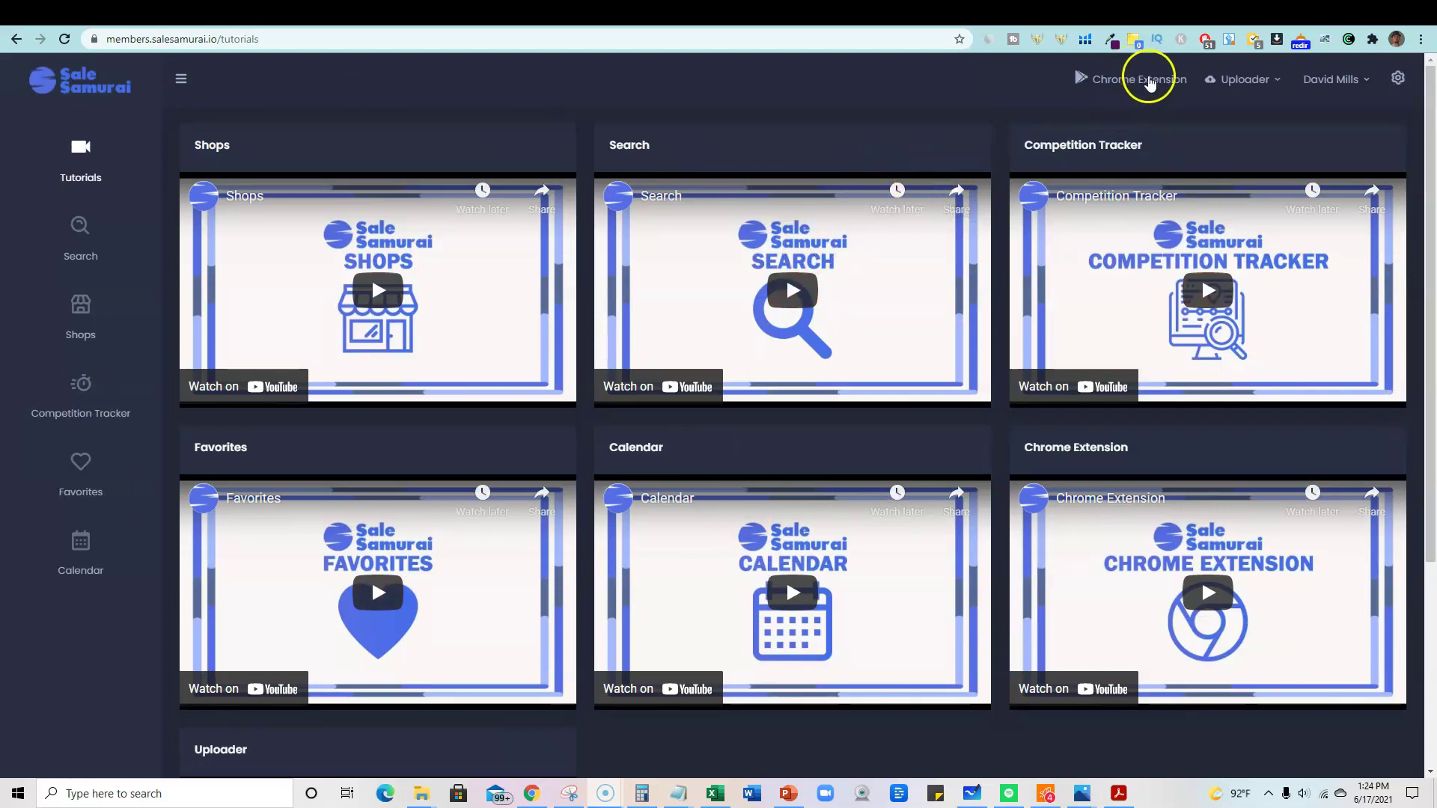
{"action": "left_click", "coordinate": [1396, 80]}
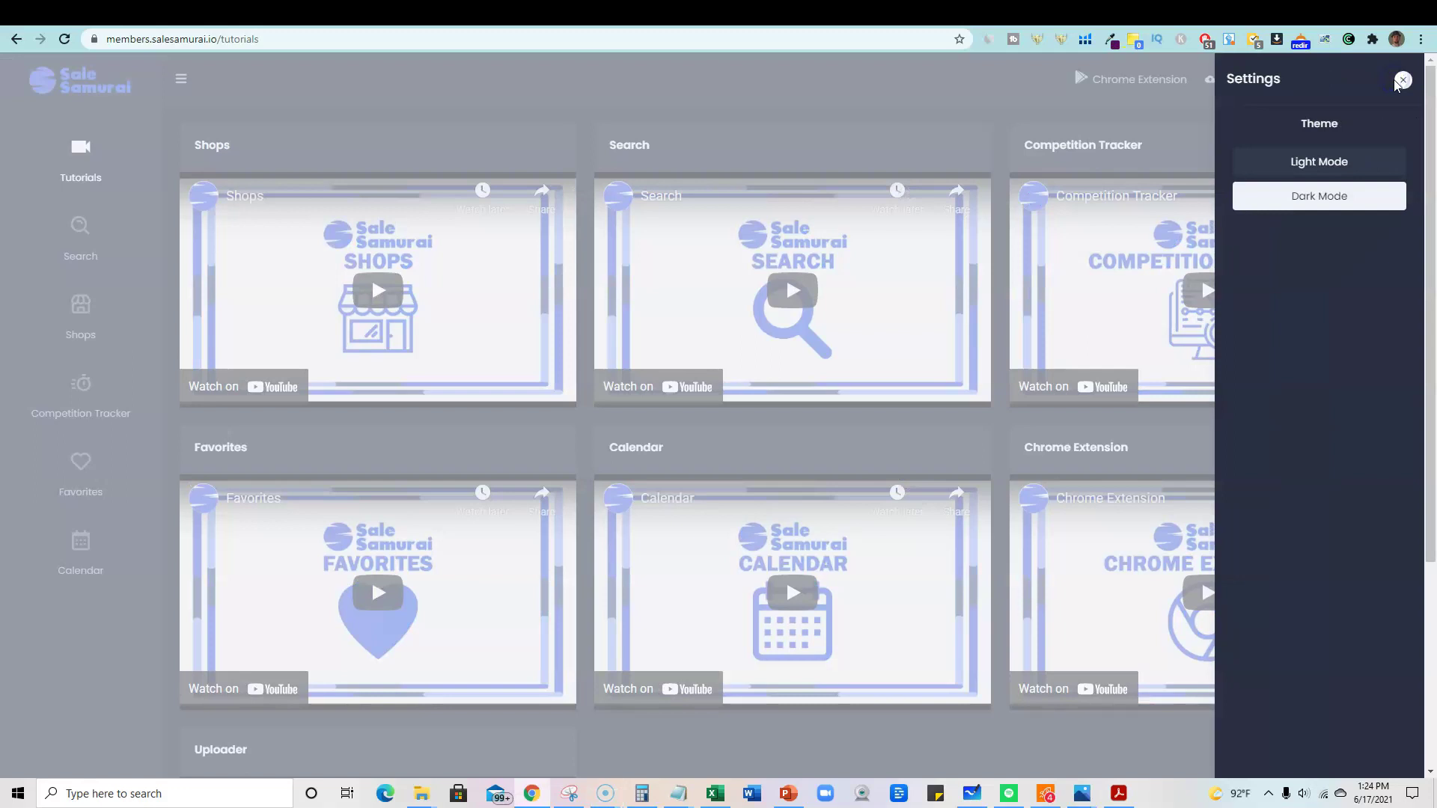
{"action": "left_click", "coordinate": [1317, 162]}
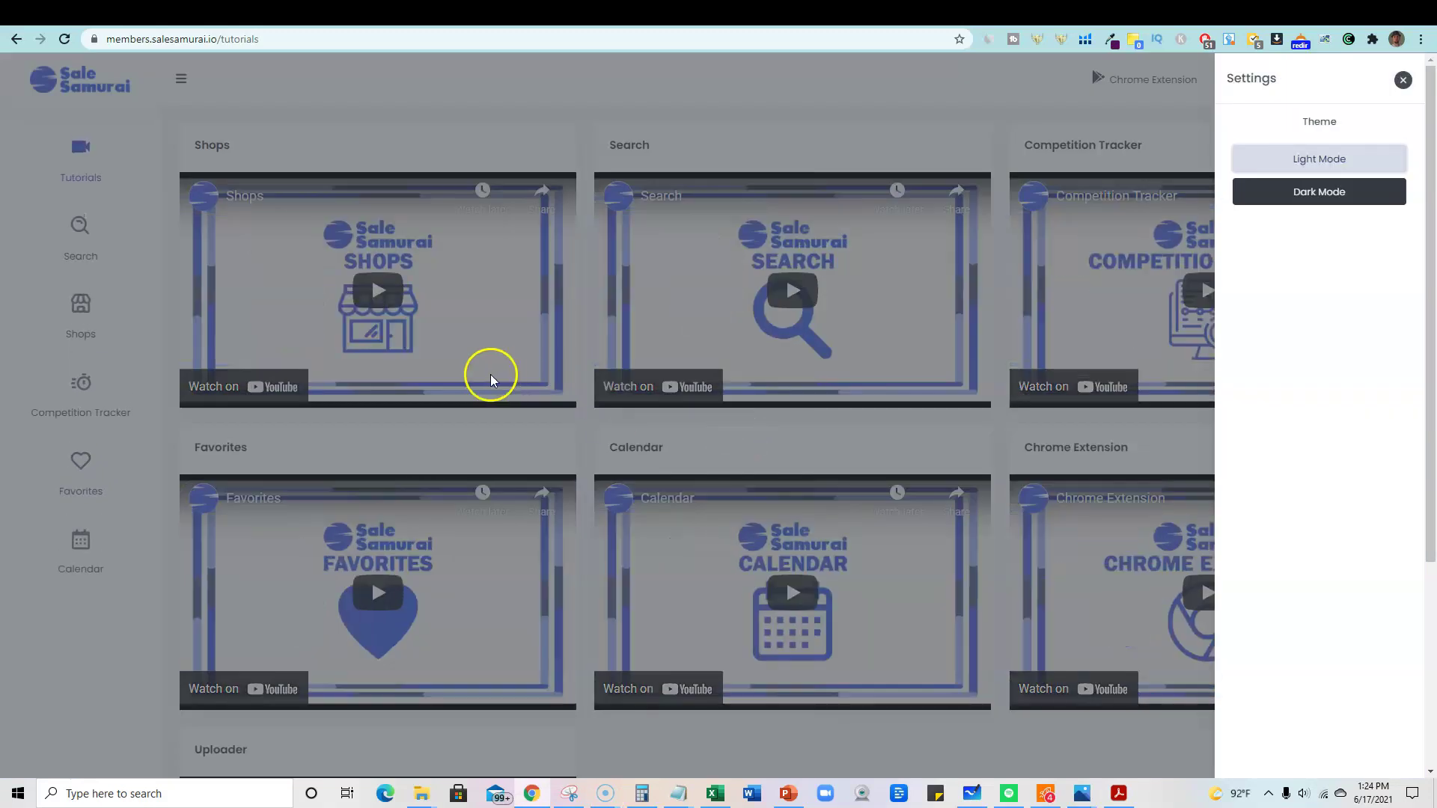
{"action": "left_click", "coordinate": [1003, 90]}
{"action": "scroll", "coordinate": [852, 610], "scroll_direction": "down", "scroll_amount": 2}
{"action": "scroll", "coordinate": [849, 610], "scroll_direction": "up", "scroll_amount": 2}
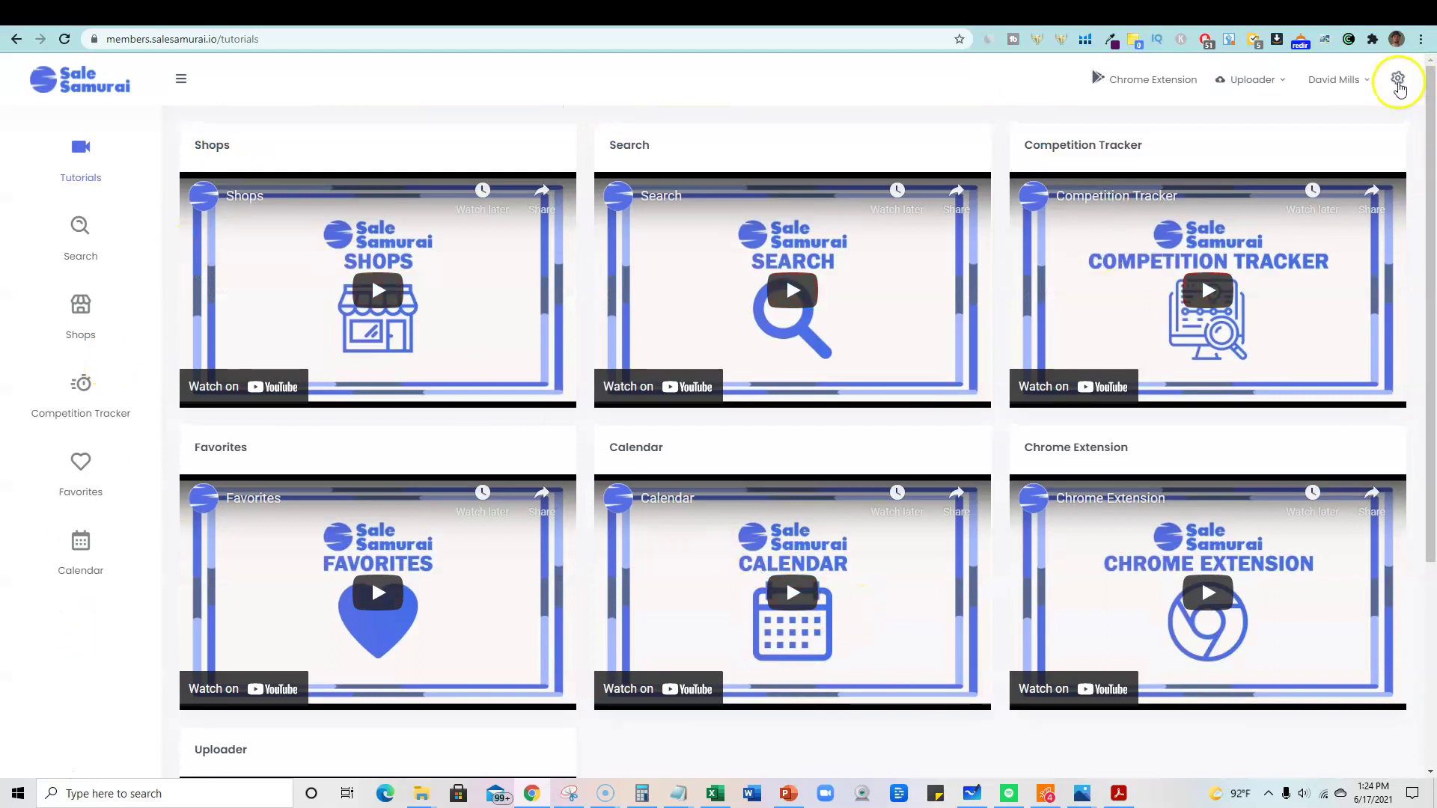
{"action": "left_click", "coordinate": [1397, 81]}
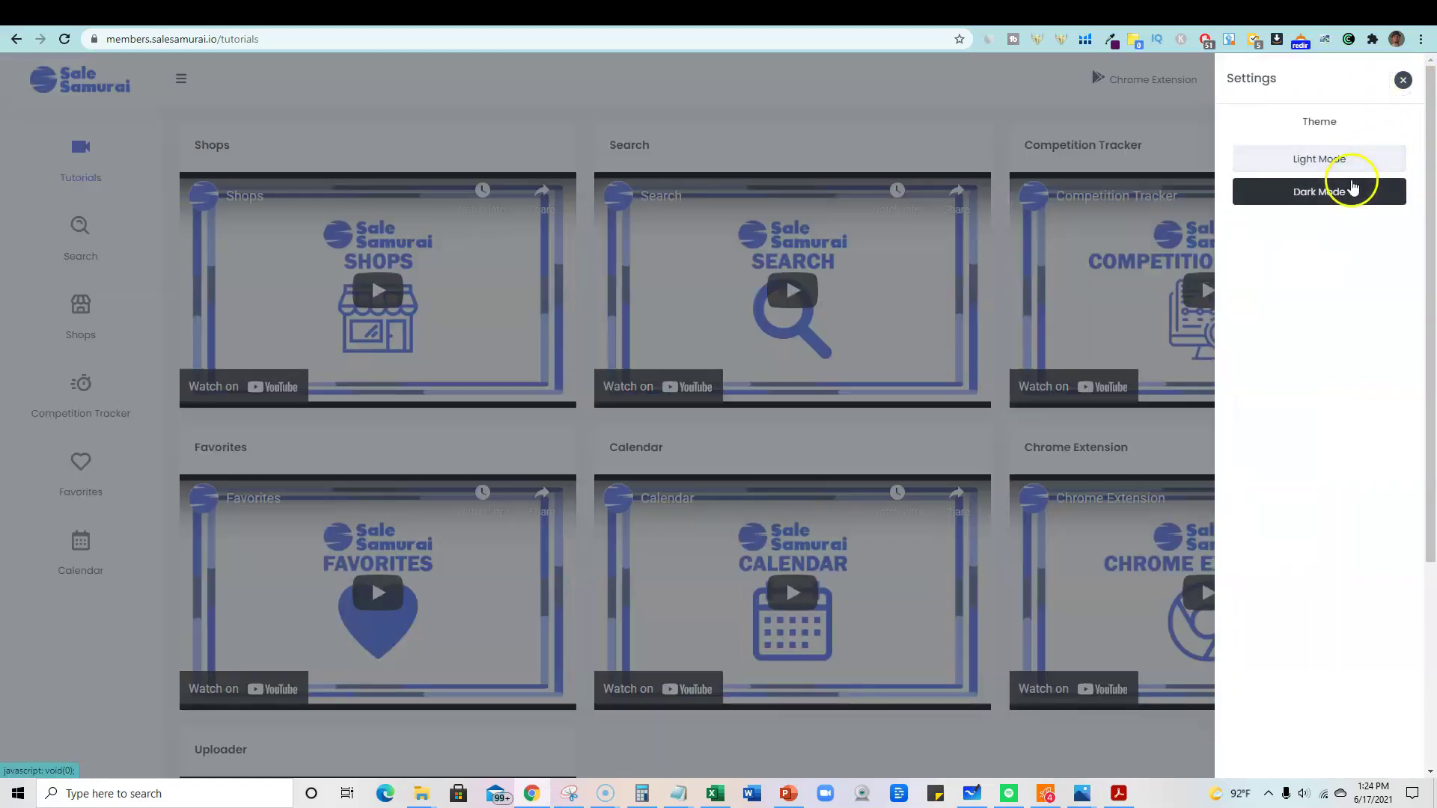
{"action": "left_click", "coordinate": [1353, 189]}
{"action": "left_click", "coordinate": [817, 105]}
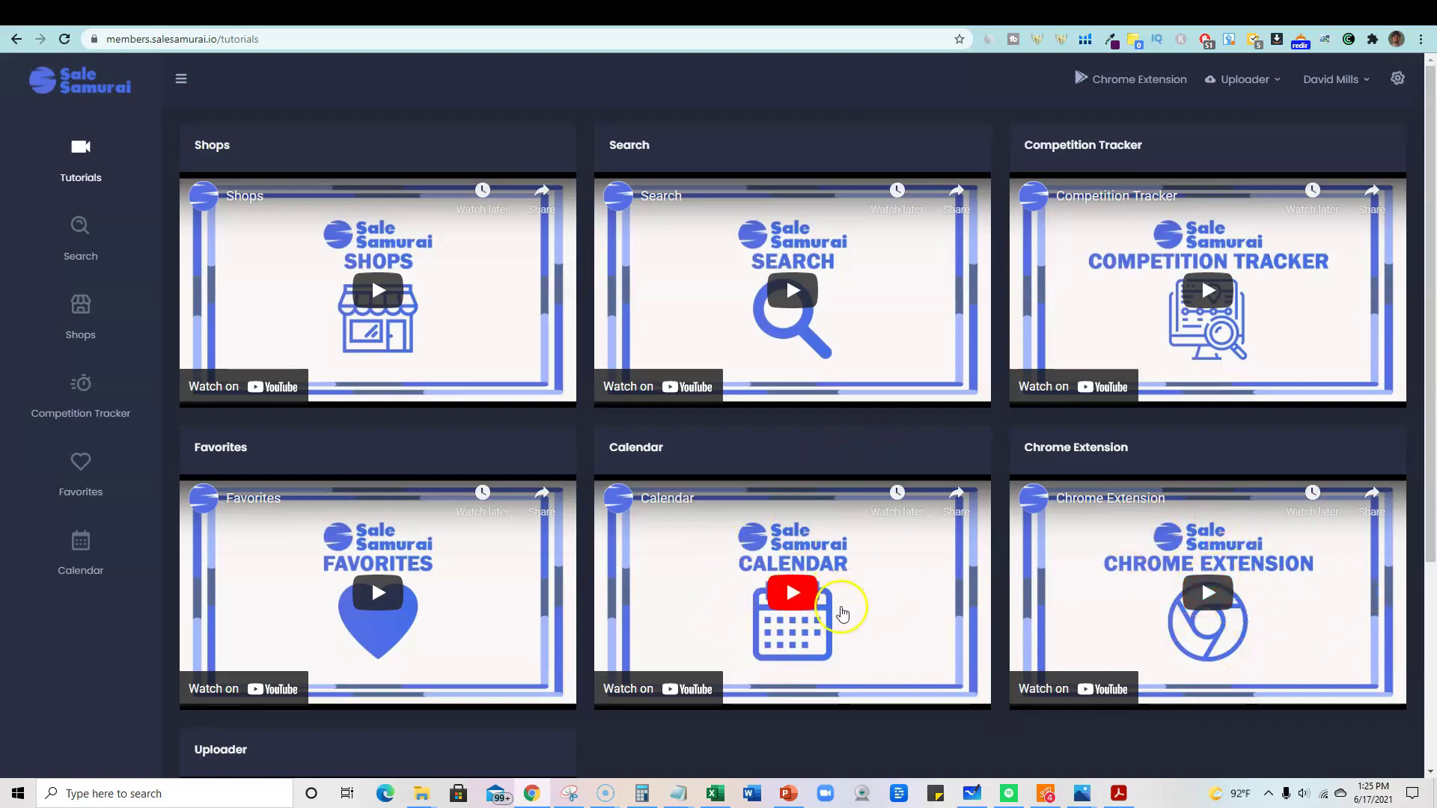
{"action": "scroll", "coordinate": [481, 619], "scroll_direction": "down", "scroll_amount": 4}
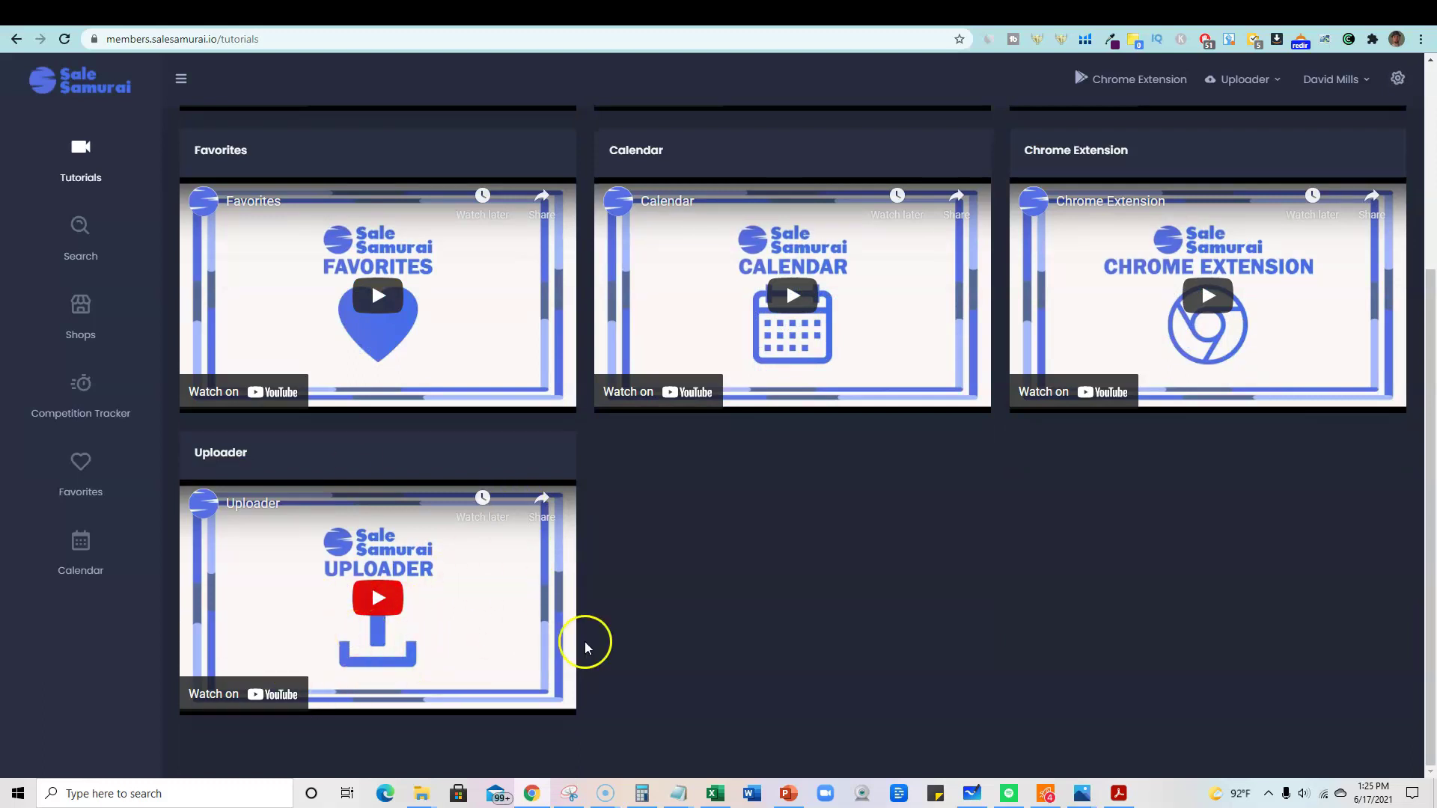
{"action": "scroll", "coordinate": [781, 551], "scroll_direction": "up", "scroll_amount": 4}
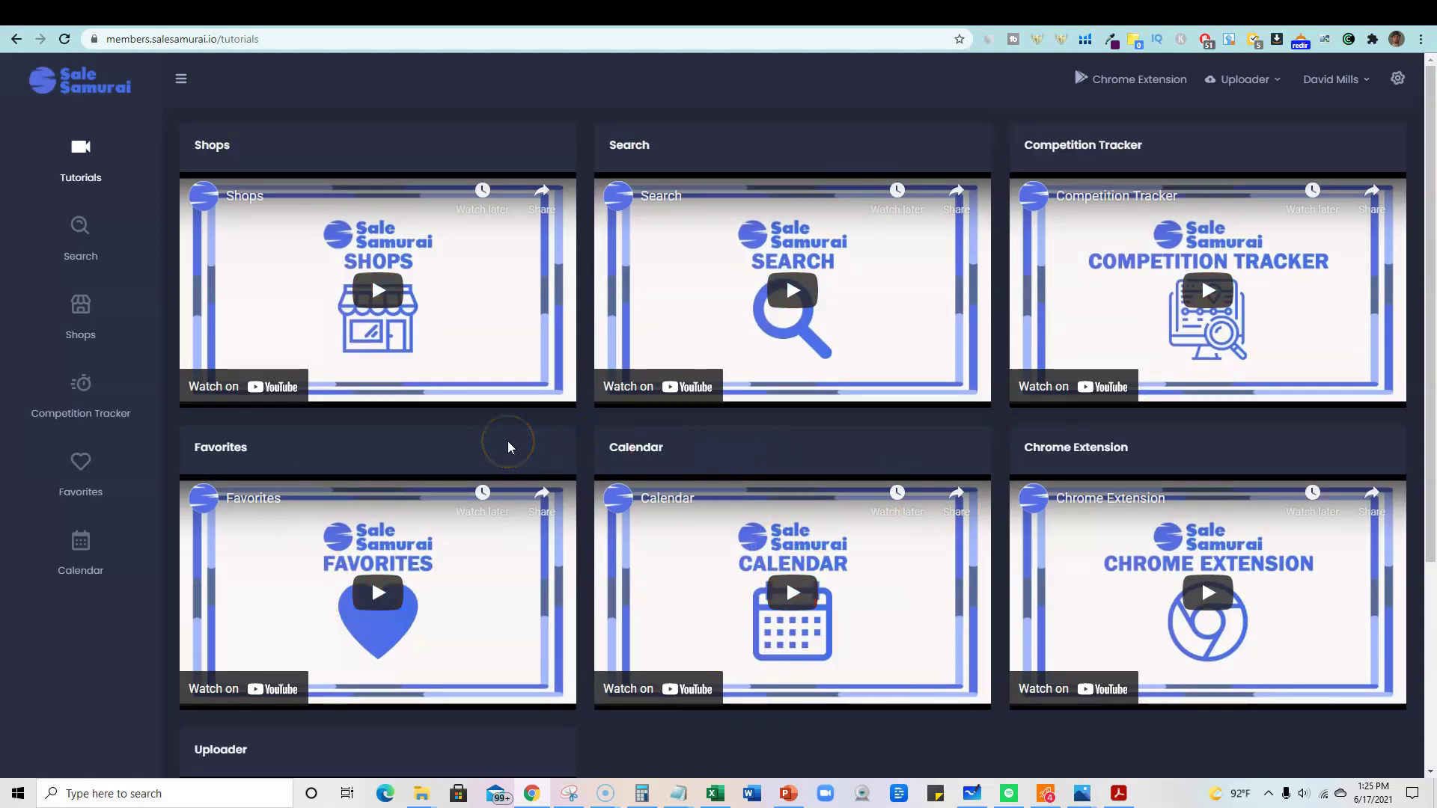
{"action": "scroll", "coordinate": [491, 397], "scroll_direction": "down", "scroll_amount": 3}
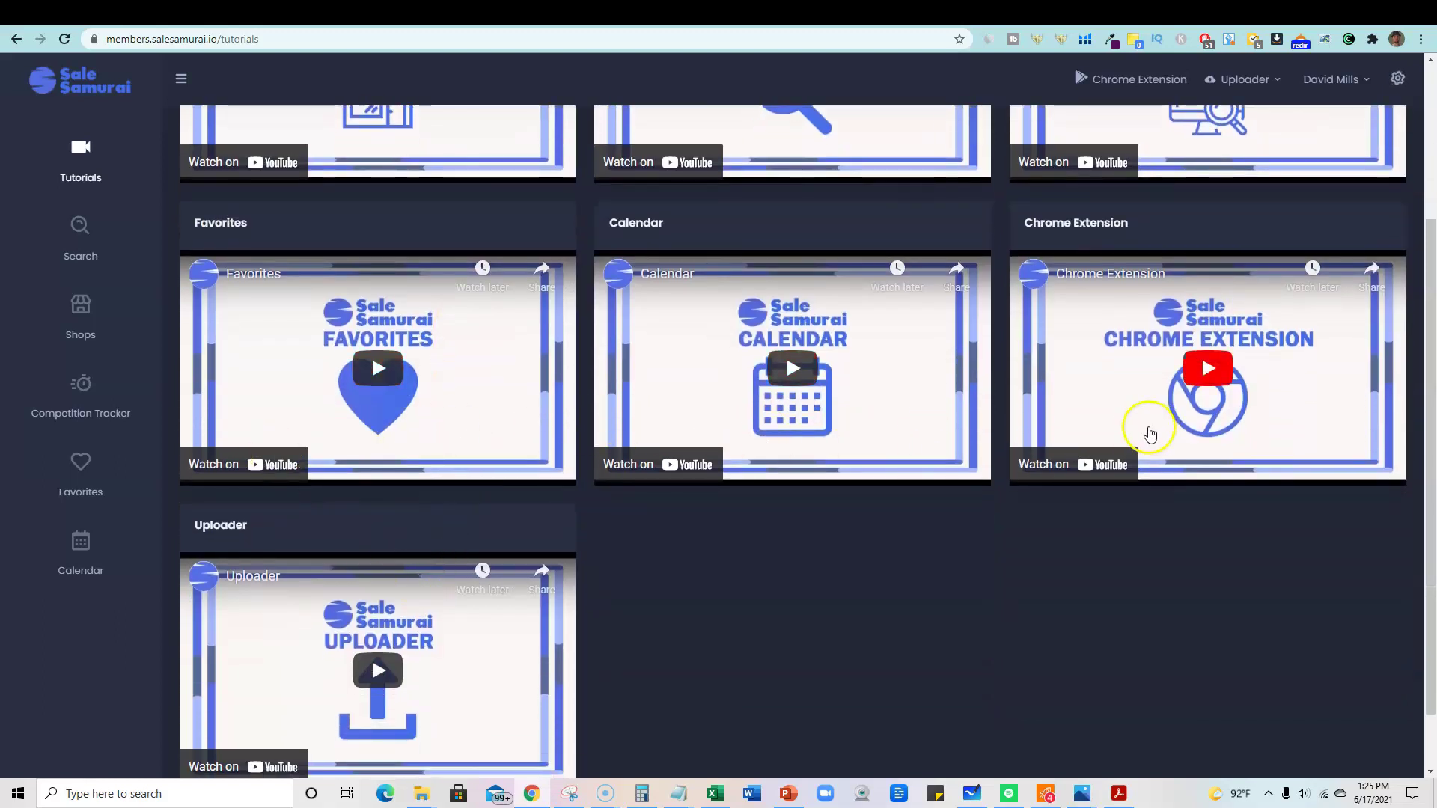
{"action": "scroll", "coordinate": [586, 375], "scroll_direction": "up", "scroll_amount": 3}
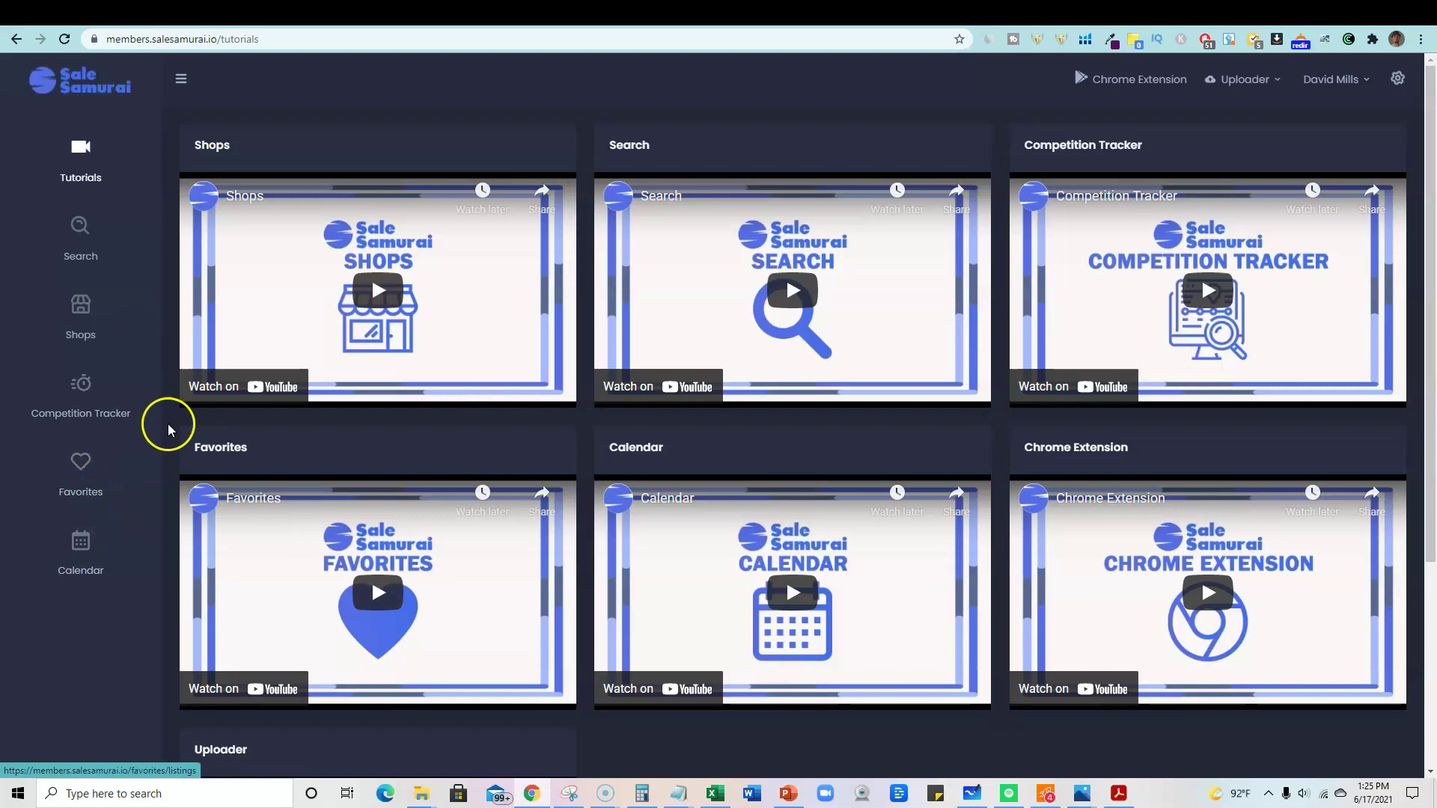
View the June 2021 holiday calendar, then move to Etsy's Father's Day Gifts for 2021 page
{"action": "left_click", "coordinate": [84, 546]}
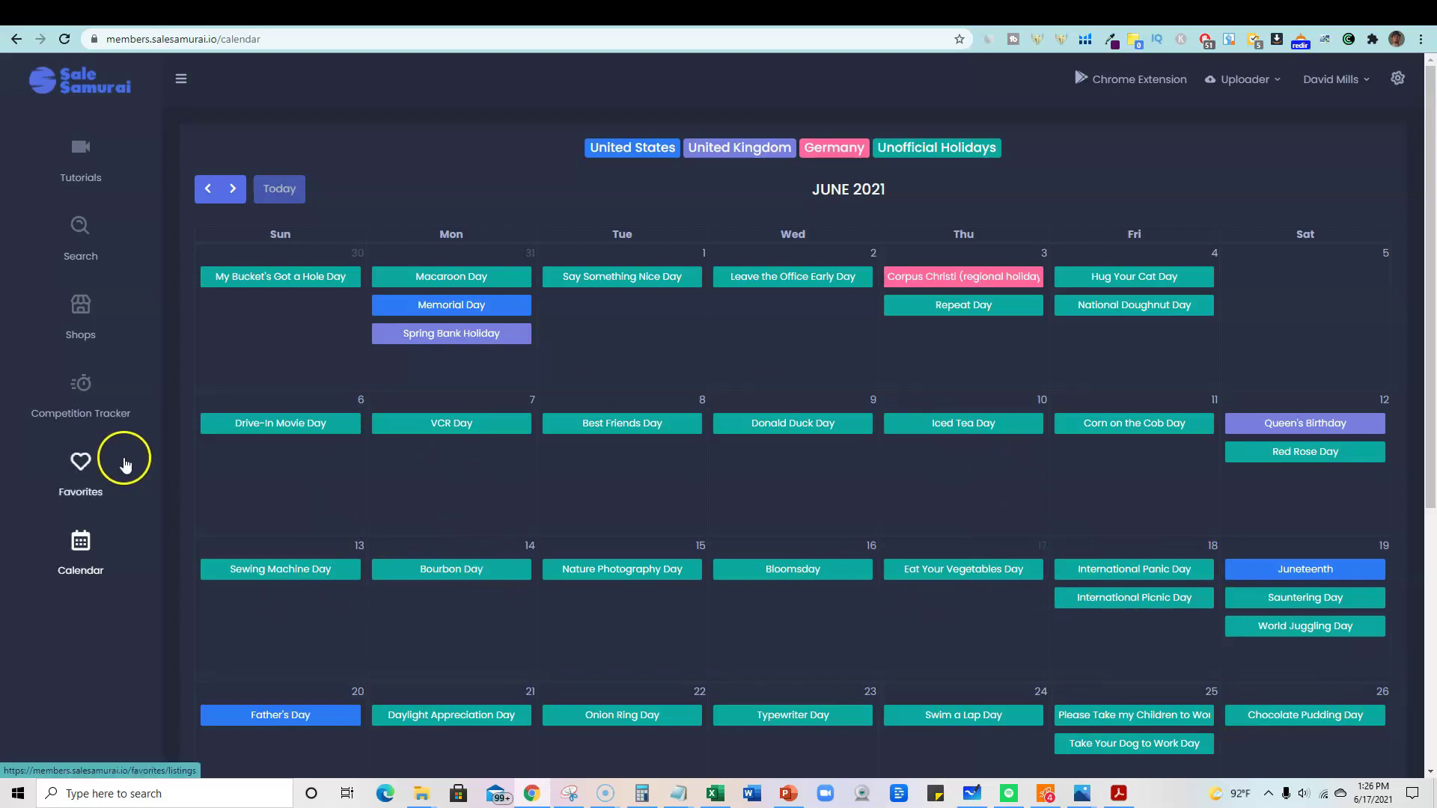
{"action": "left_click", "coordinate": [964, 21]}
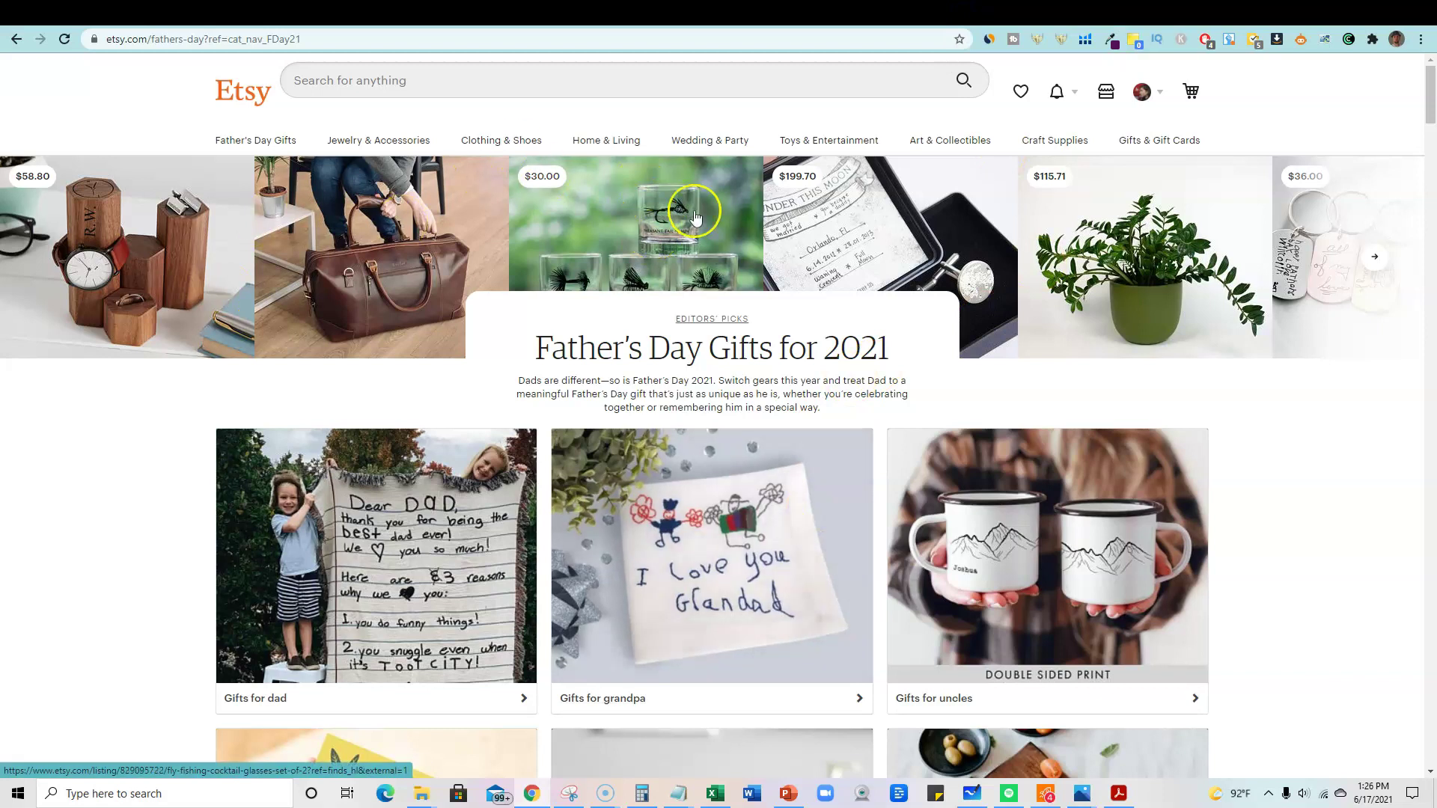
Search Etsy for 'coloring' and expand the 276 keywords related to 'coloring pages printable'
{"action": "left_click", "coordinate": [393, 85]}
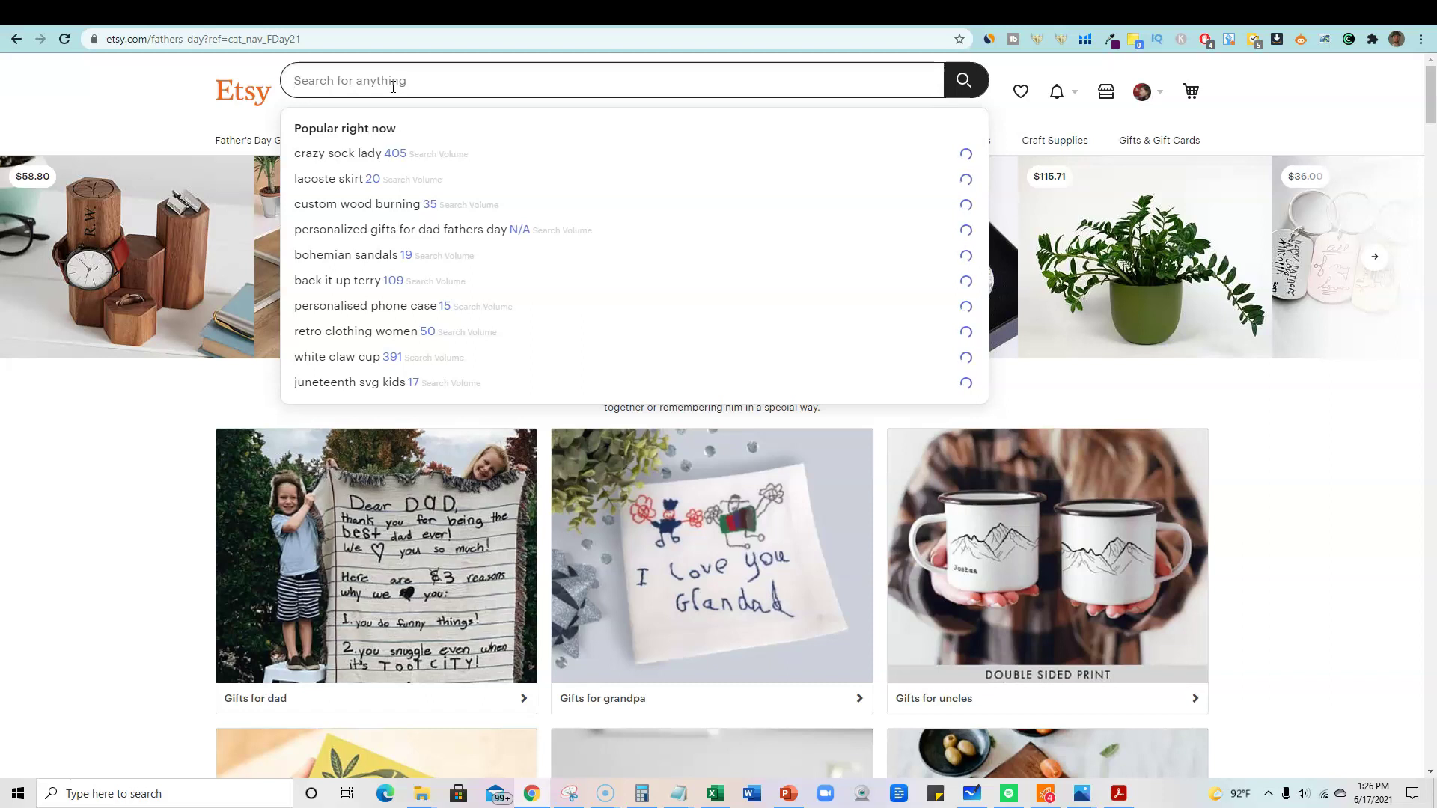
{"action": "type", "text": "coloring"}
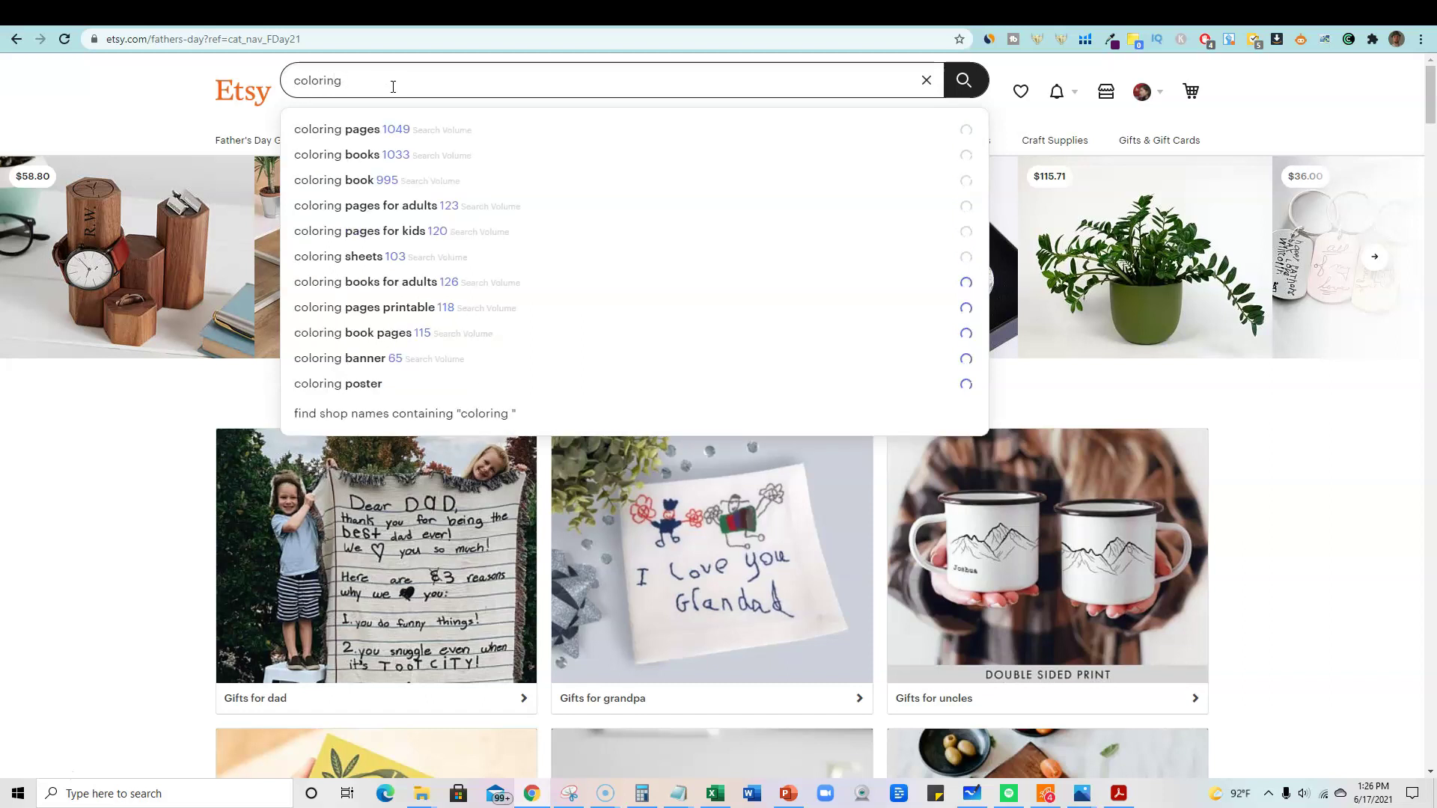
{"action": "left_click", "coordinate": [395, 87]}
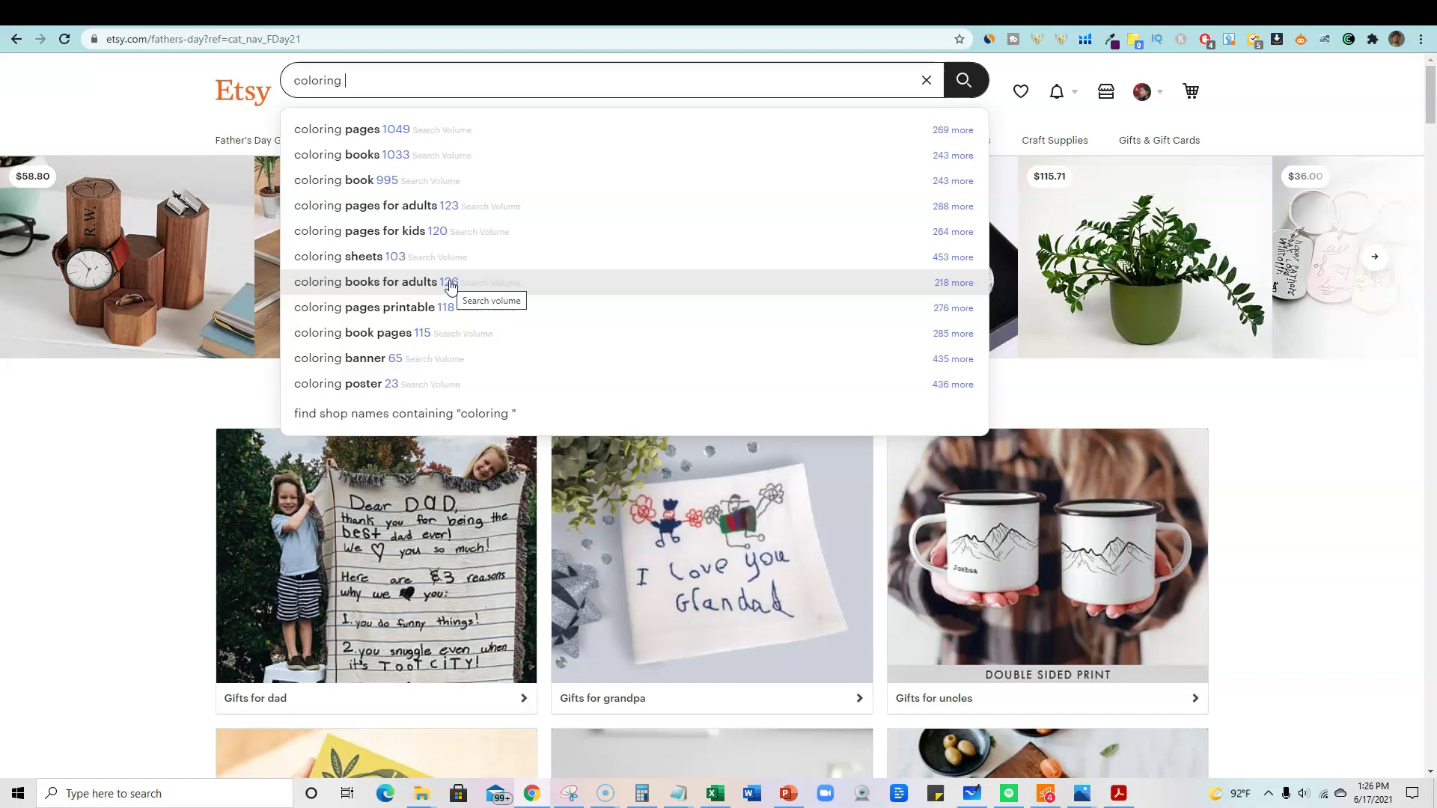
{"action": "left_click", "coordinate": [461, 286]}
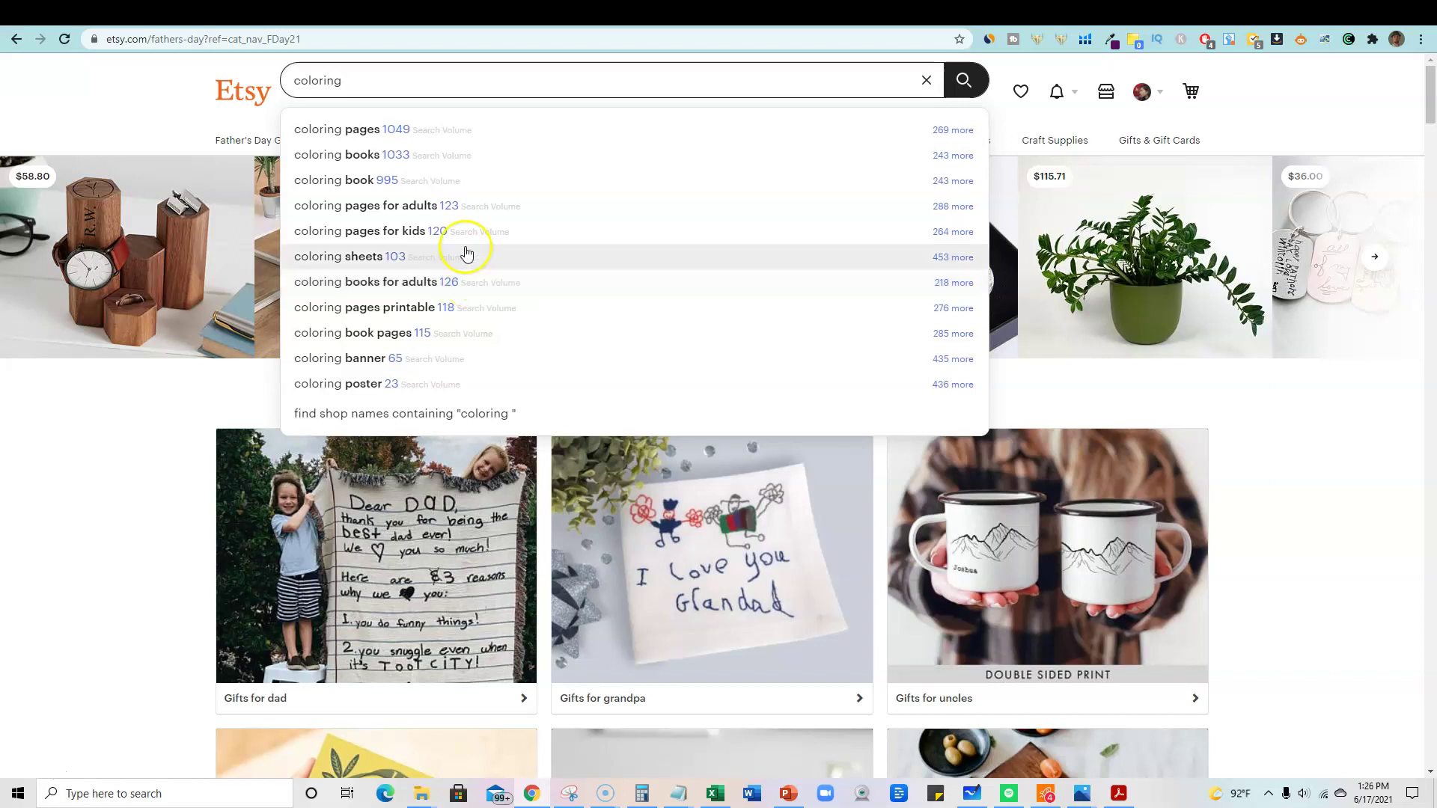
{"action": "left_click", "coordinate": [466, 383]}
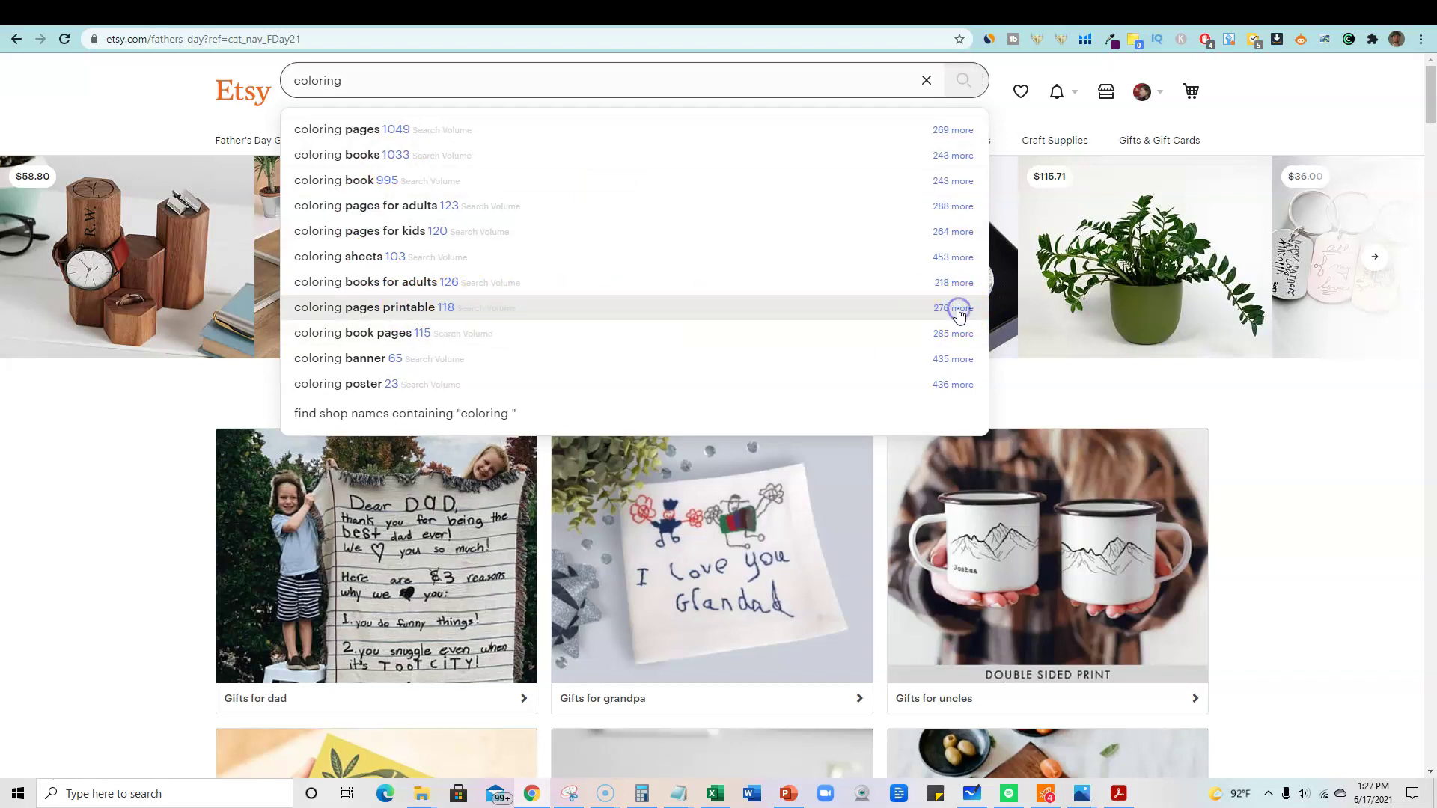
{"action": "left_click", "coordinate": [959, 309]}
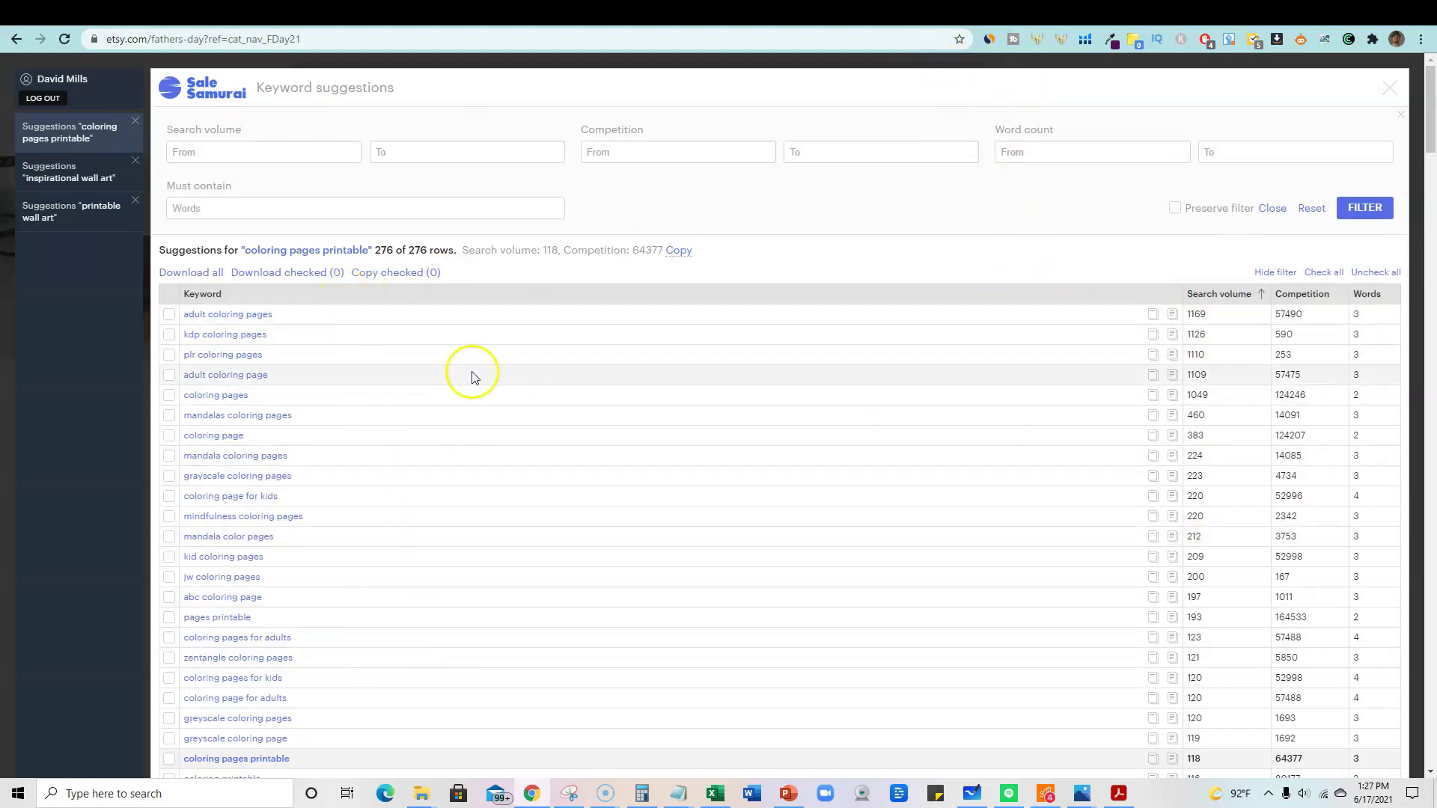
{"action": "scroll", "coordinate": [420, 509], "scroll_direction": "down", "scroll_amount": 5}
{"action": "scroll", "coordinate": [433, 481], "scroll_direction": "up", "scroll_amount": 5}
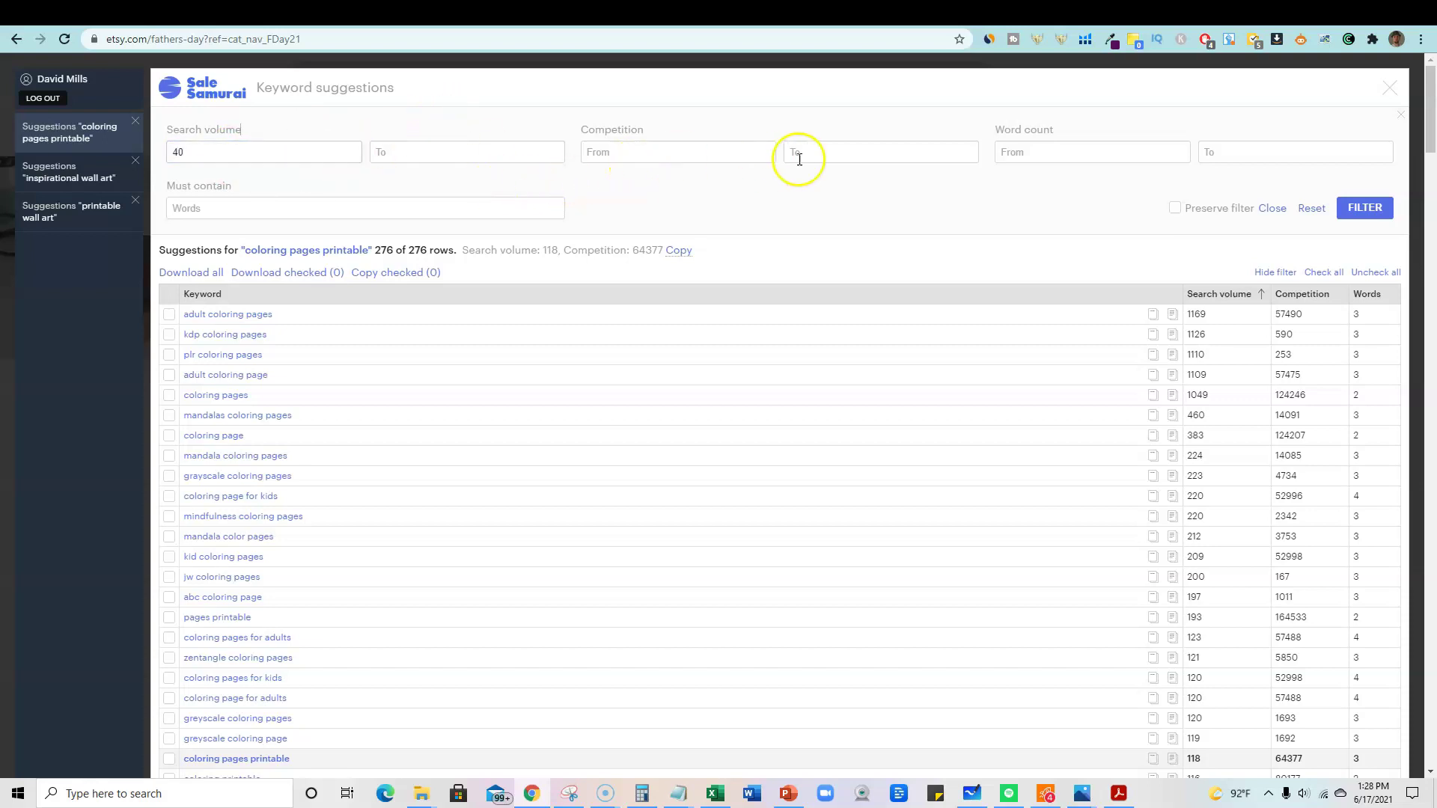
Filter to search volume from 40 and competition up to 2000, leaving 28 of 276 keywords
{"action": "left_click", "coordinate": [840, 153]}
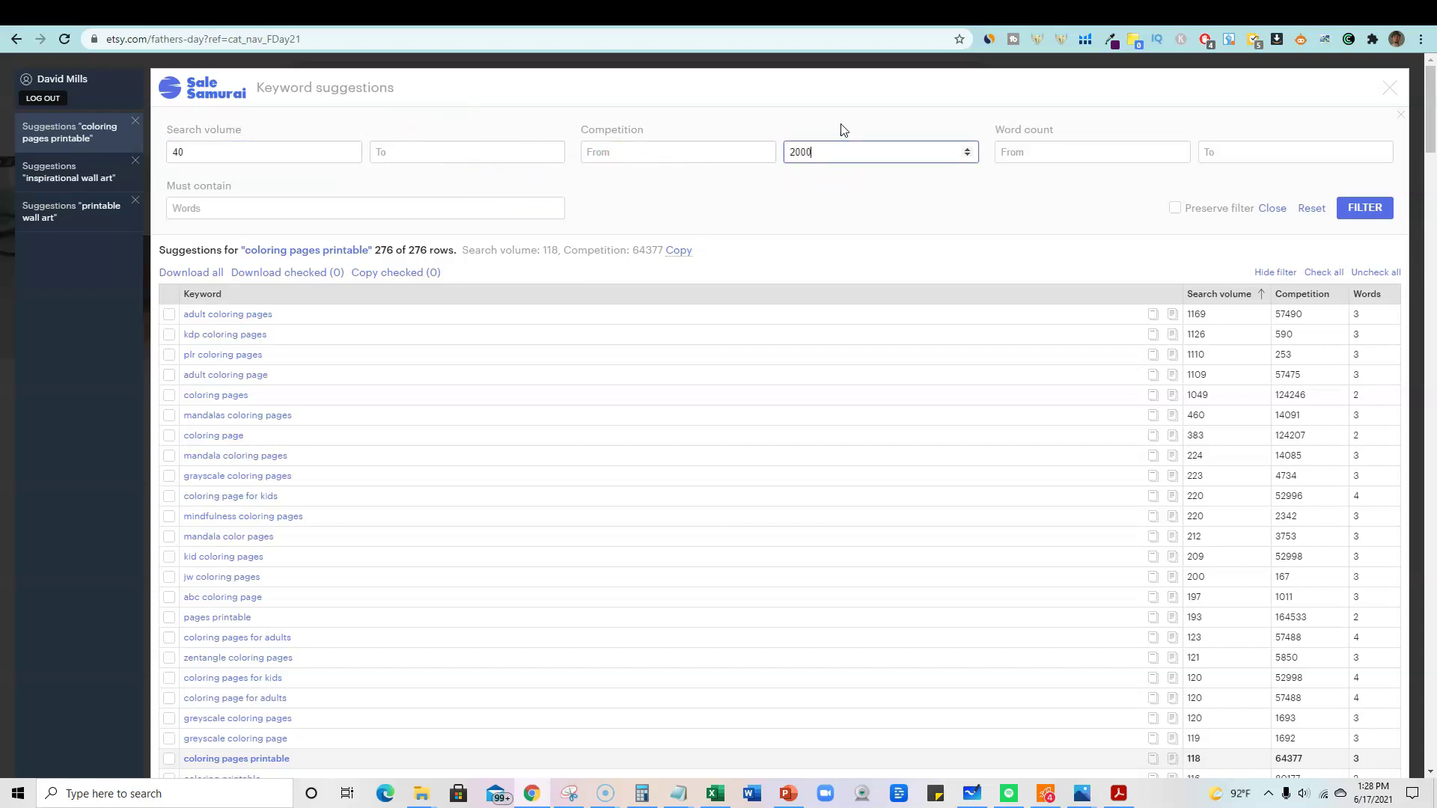
{"action": "left_click", "coordinate": [1362, 208]}
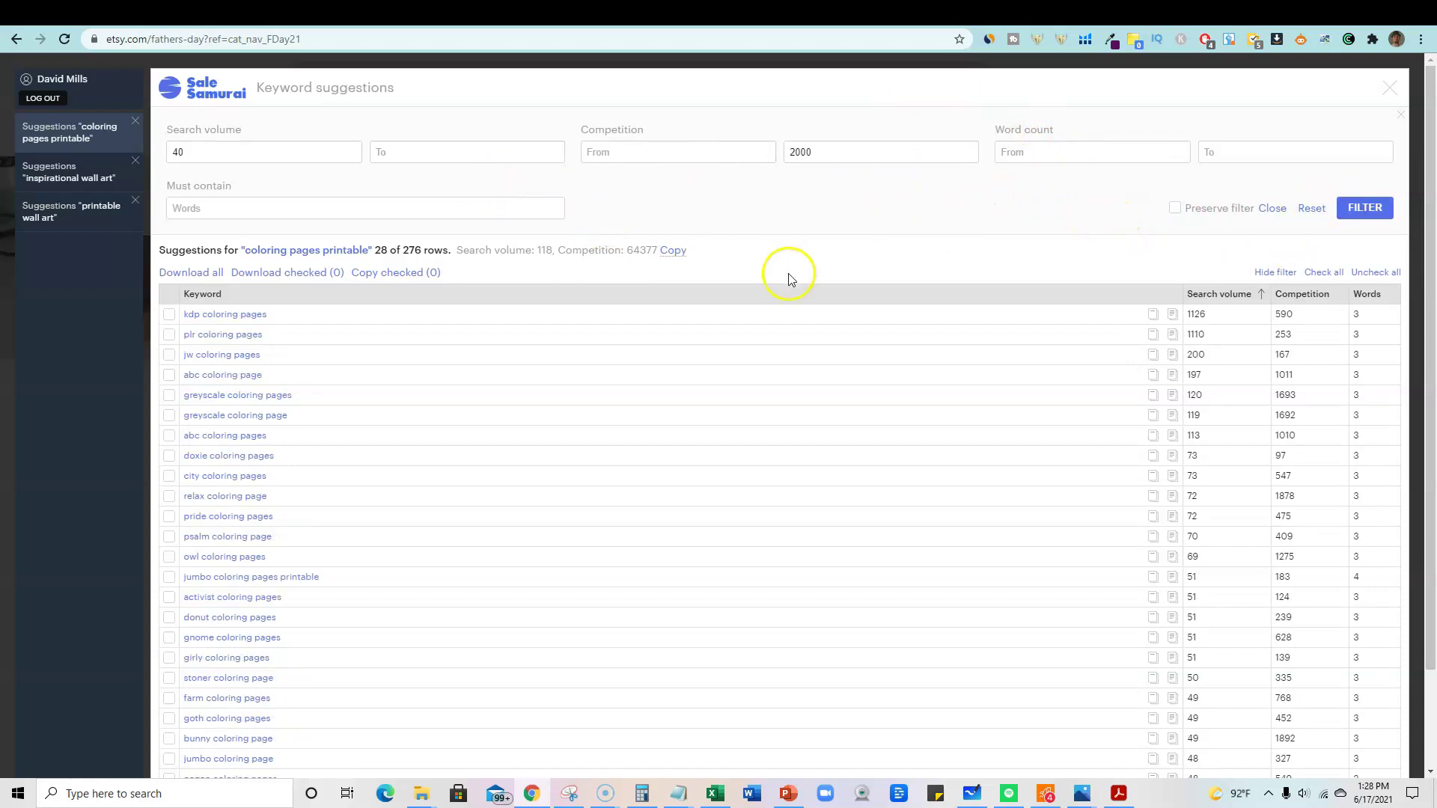
{"action": "scroll", "coordinate": [821, 266], "scroll_direction": "down", "scroll_amount": 2}
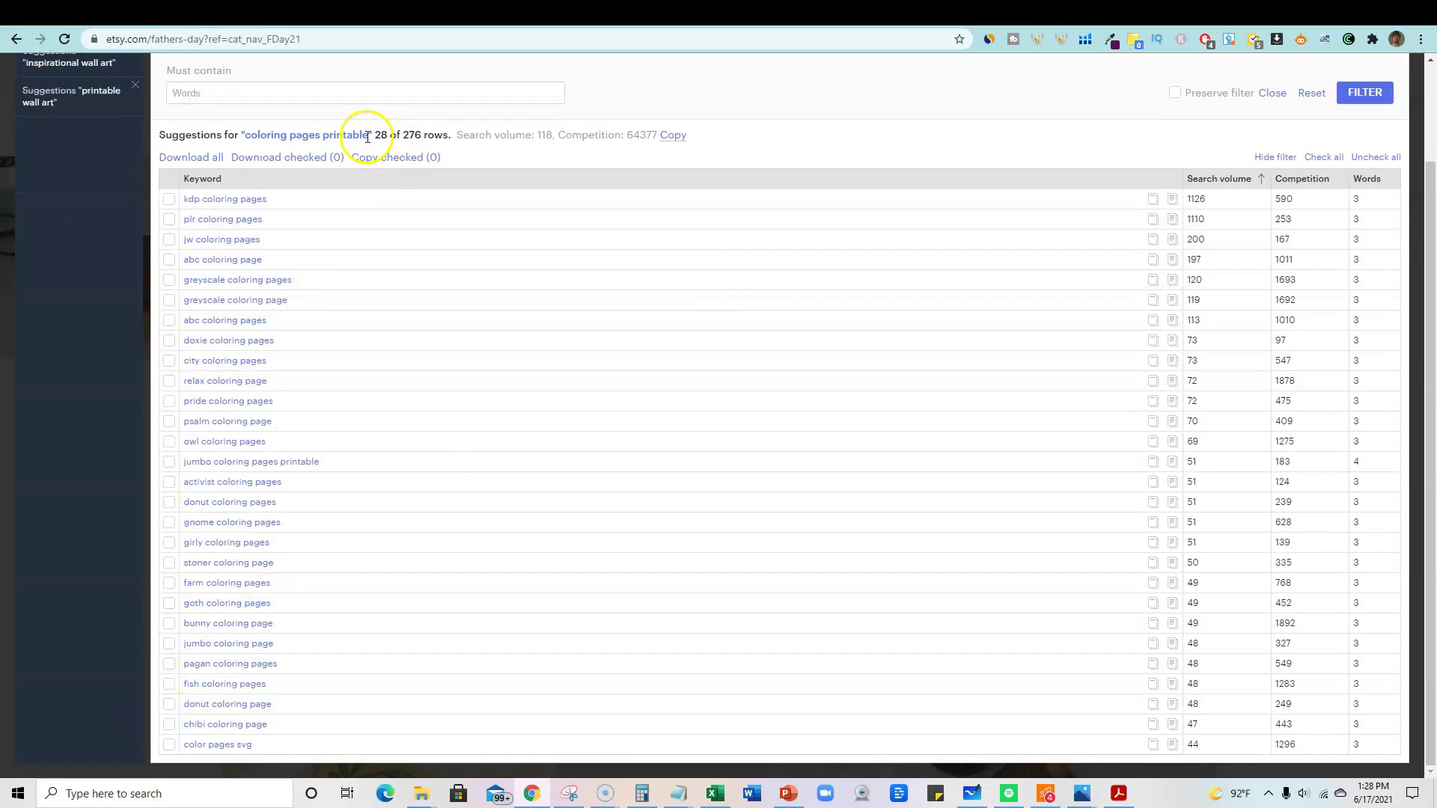
{"action": "scroll", "coordinate": [981, 487], "scroll_direction": "up", "scroll_amount": 2}
{"action": "scroll", "coordinate": [1247, 276], "scroll_direction": "down", "scroll_amount": 2}
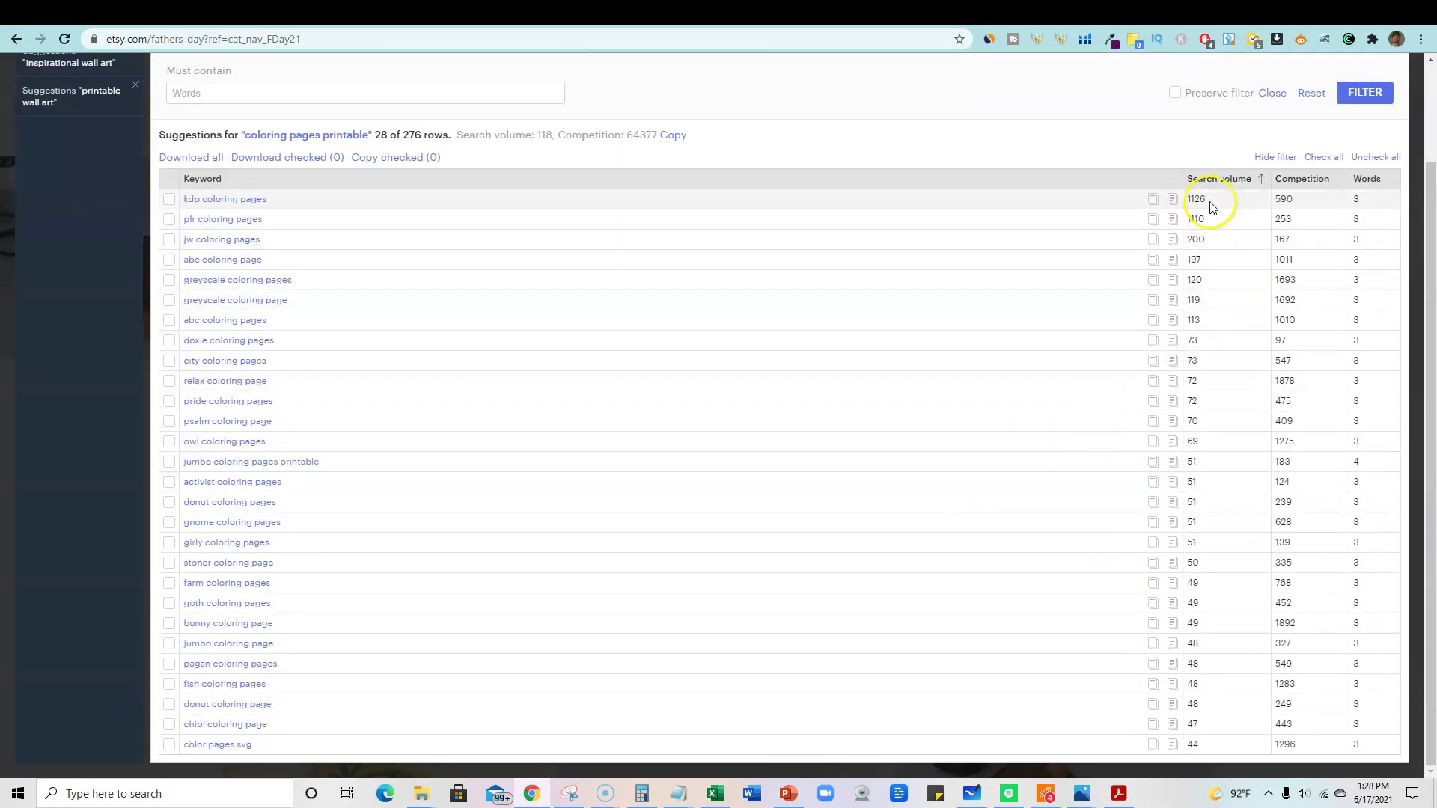
{"action": "scroll", "coordinate": [1228, 729], "scroll_direction": "up", "scroll_amount": 2}
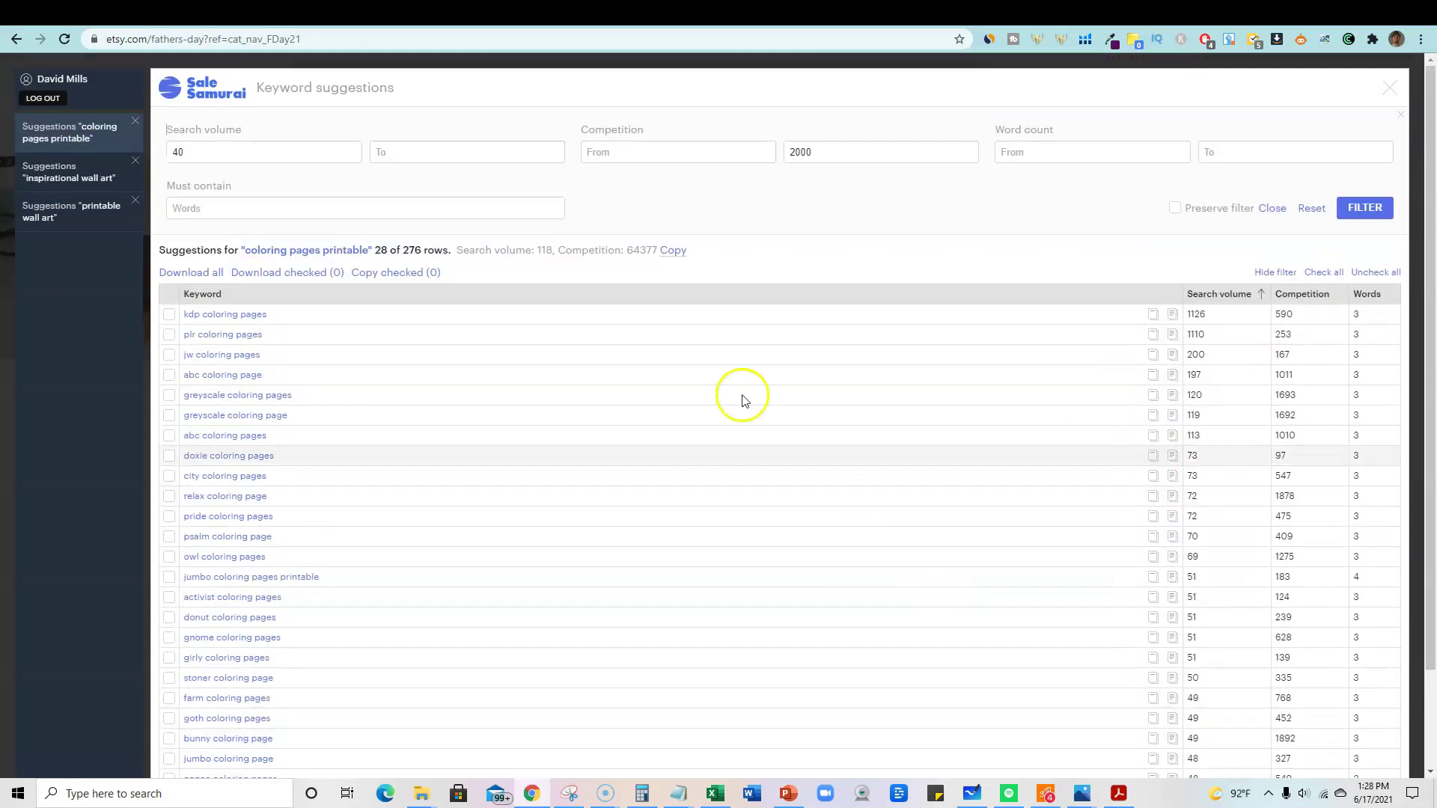
{"action": "scroll", "coordinate": [1197, 554], "scroll_direction": "down", "scroll_amount": 2}
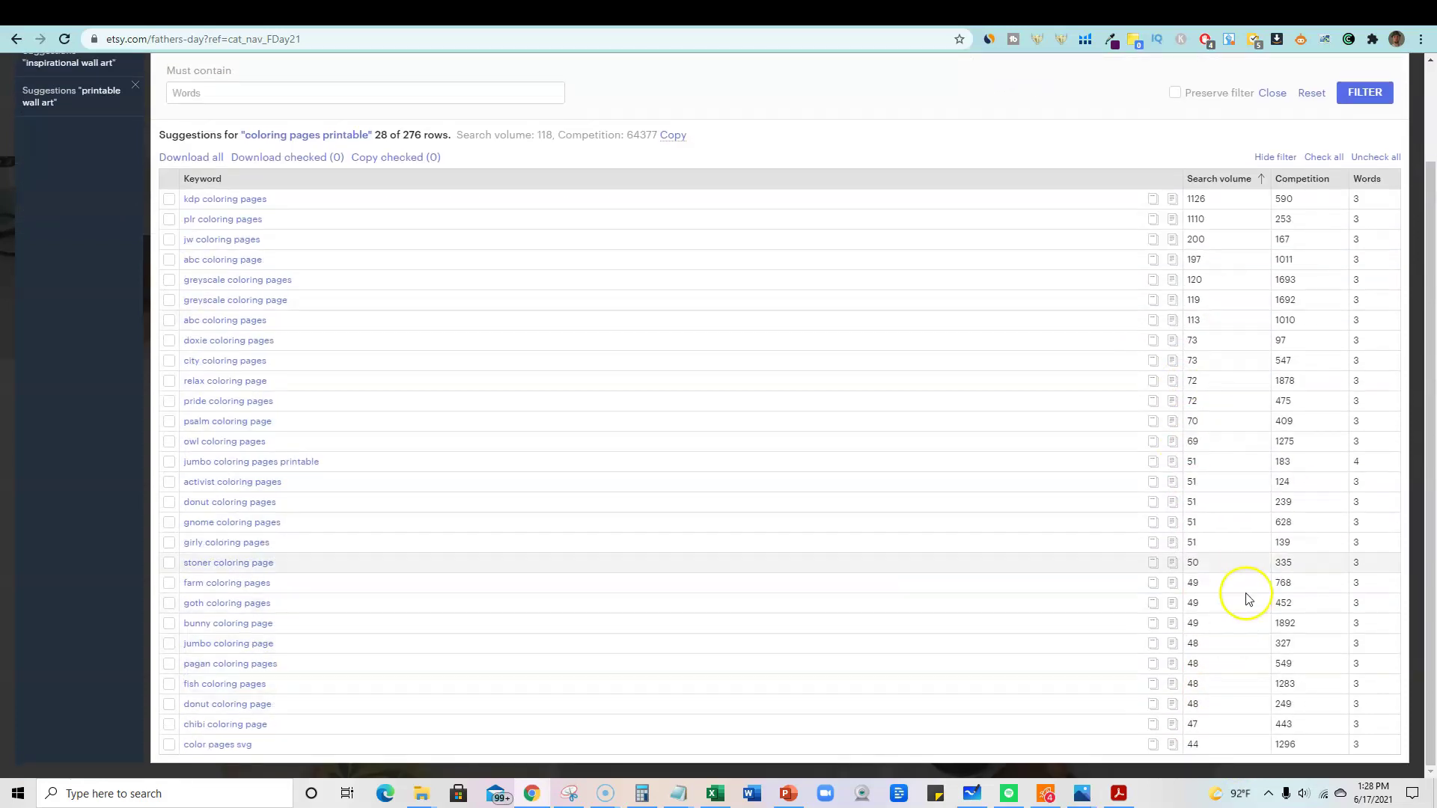
{"action": "scroll", "coordinate": [1258, 569], "scroll_direction": "up", "scroll_amount": 2}
{"action": "scroll", "coordinate": [1315, 394], "scroll_direction": "down", "scroll_amount": 2}
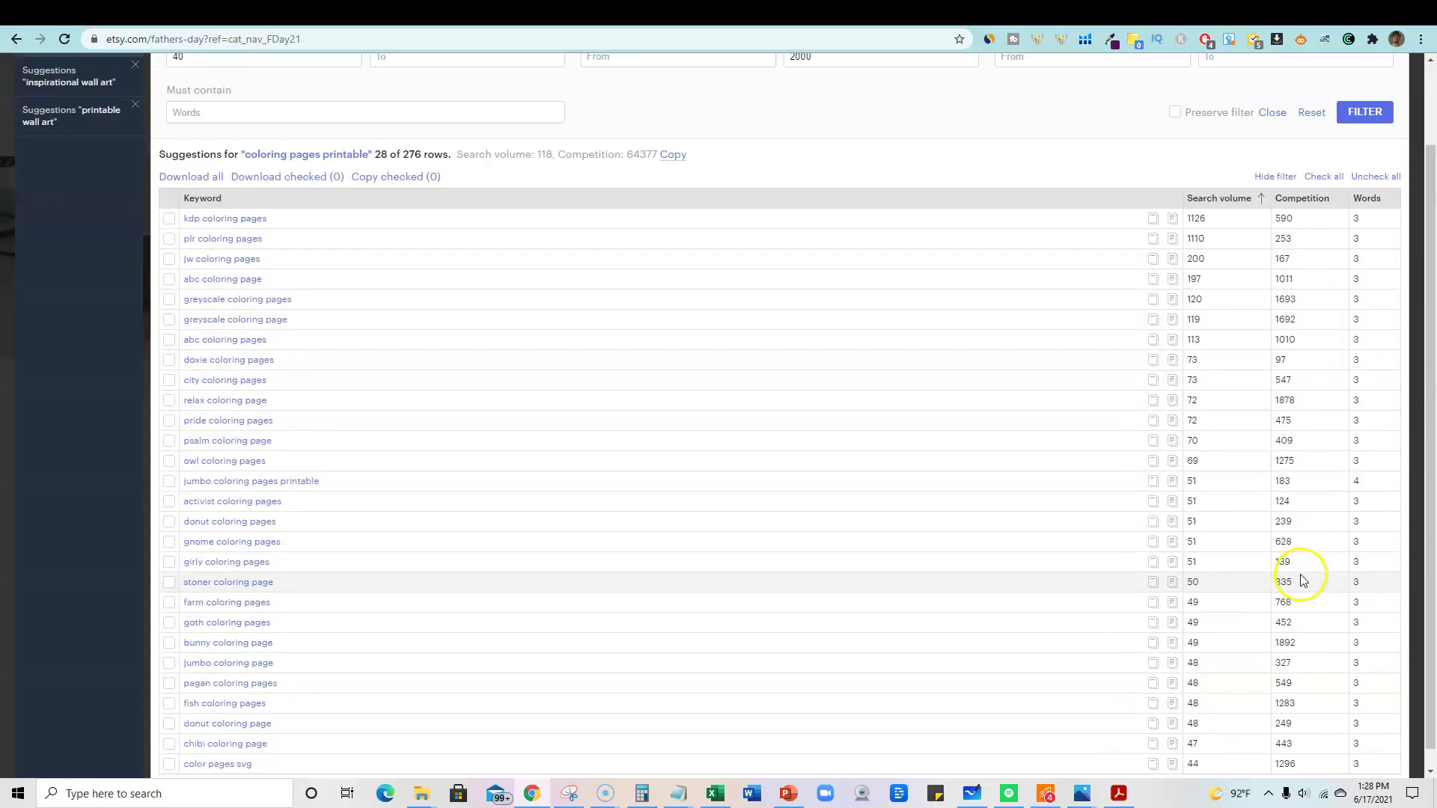
{"action": "scroll", "coordinate": [1302, 581], "scroll_direction": "down", "scroll_amount": 1}
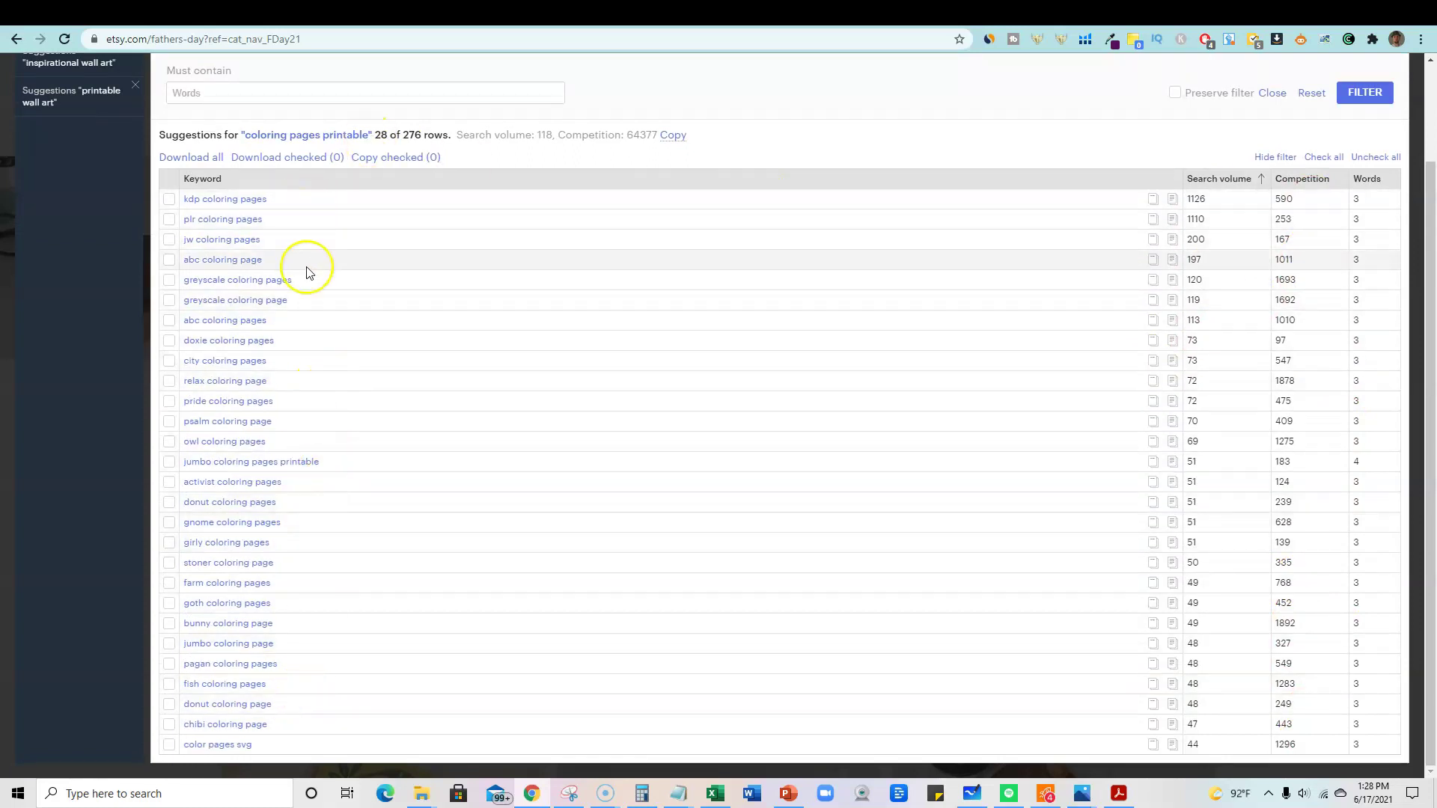
{"action": "scroll", "coordinate": [292, 277], "scroll_direction": "up", "scroll_amount": 1}
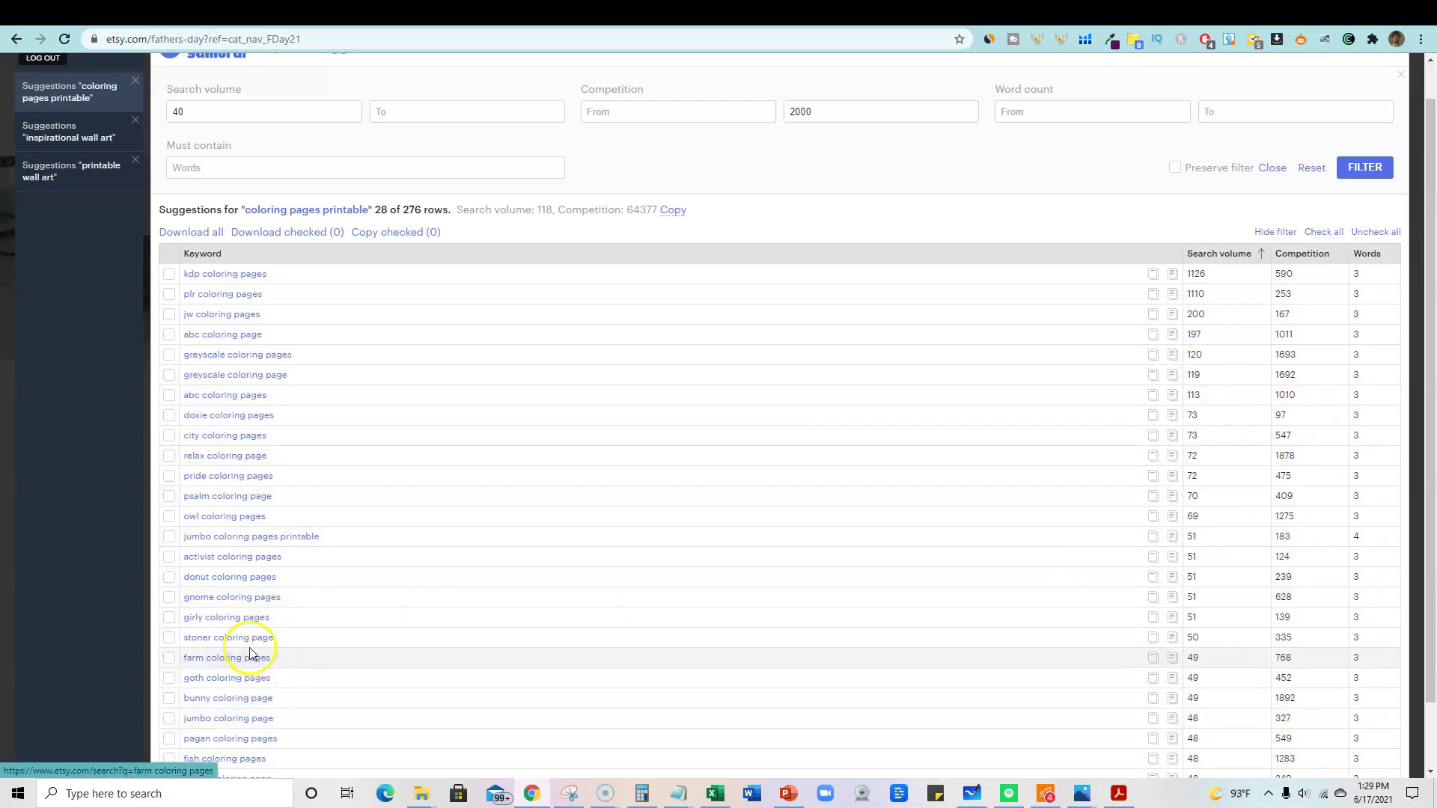
Open 'jumbo coloring pages printable' in a new Etsy tab and compare its 183 results with Sale Samurai
{"action": "right_click", "coordinate": [285, 540]}
{"action": "left_click", "coordinate": [315, 551]}
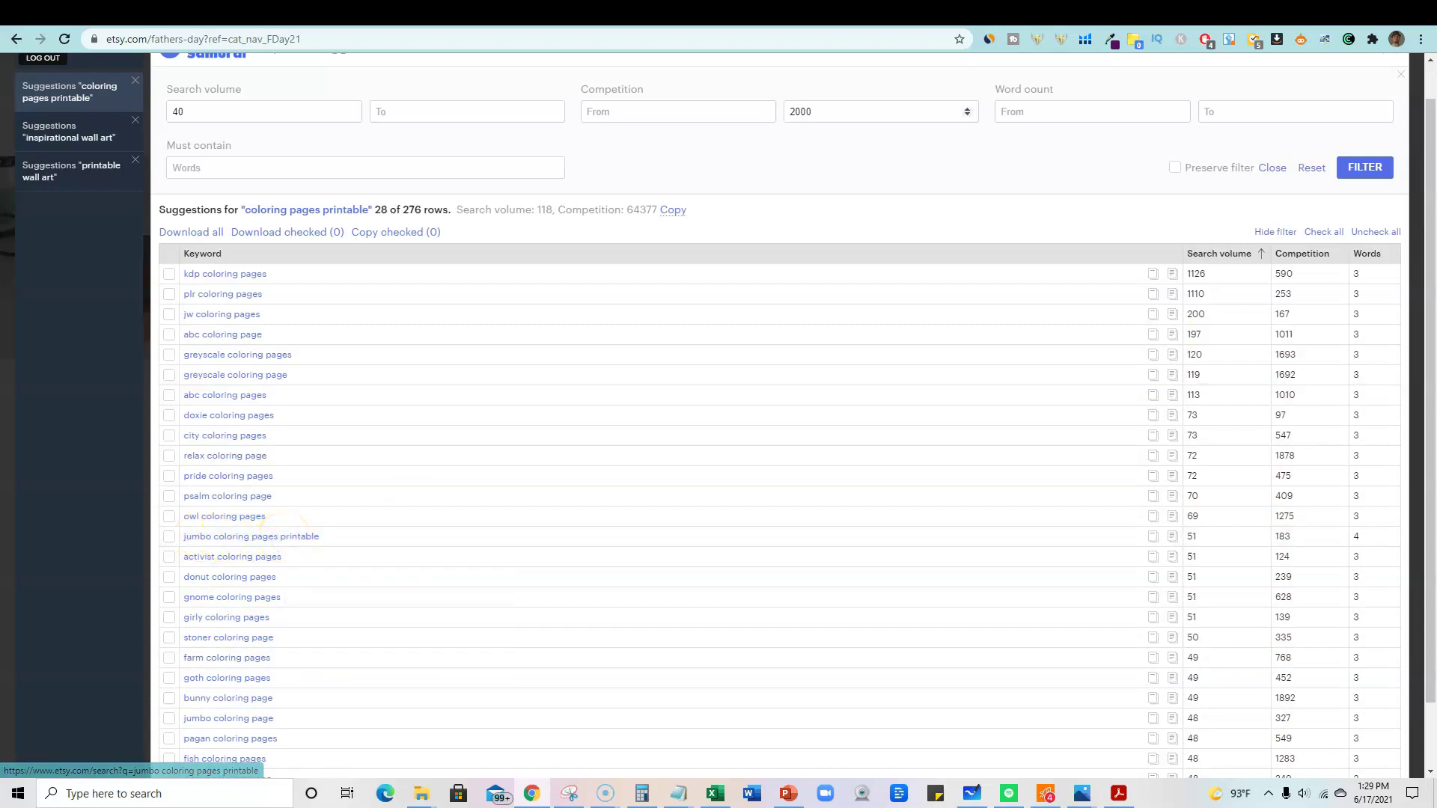
{"action": "left_click", "coordinate": [965, 15]}
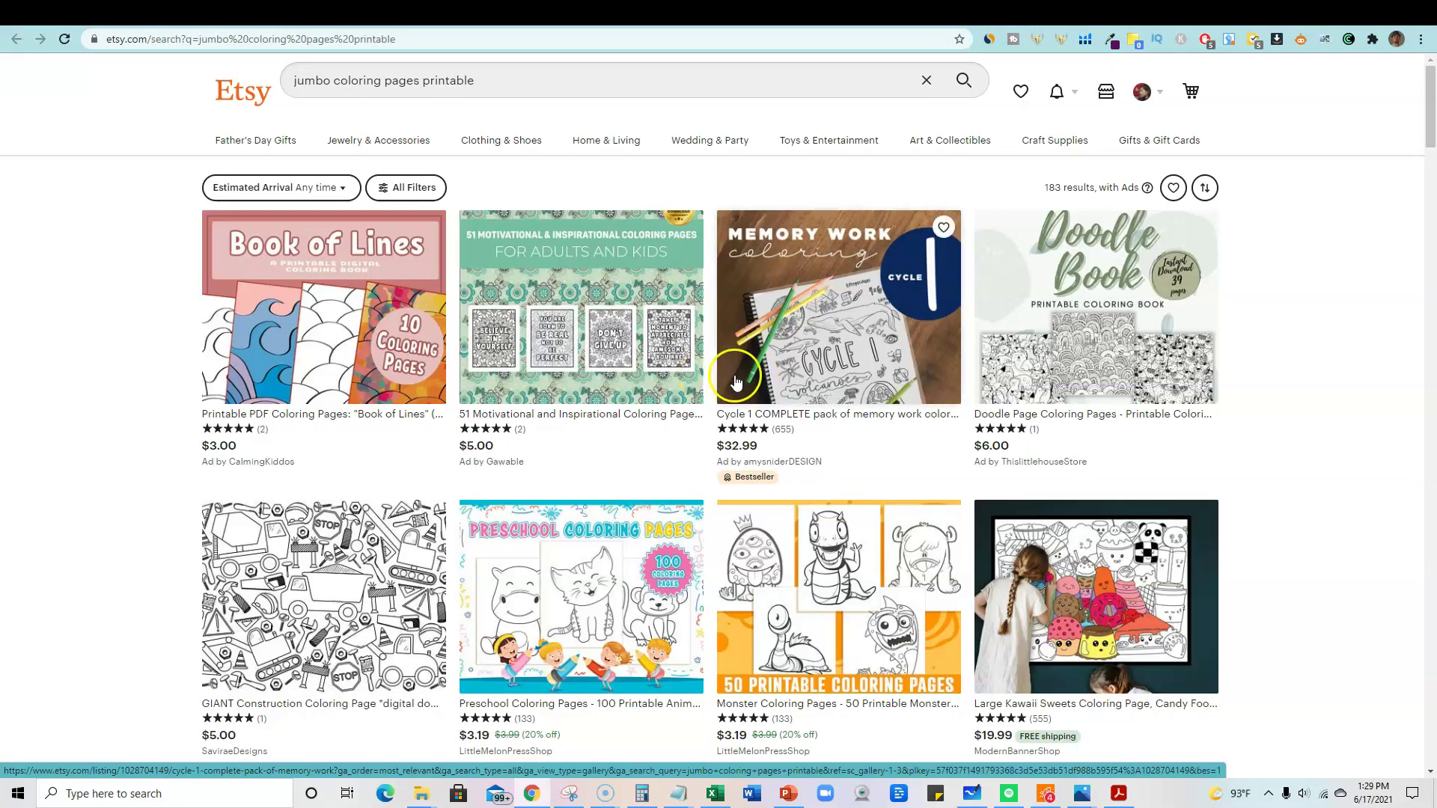
{"action": "triple_click", "coordinate": [1046, 185]}
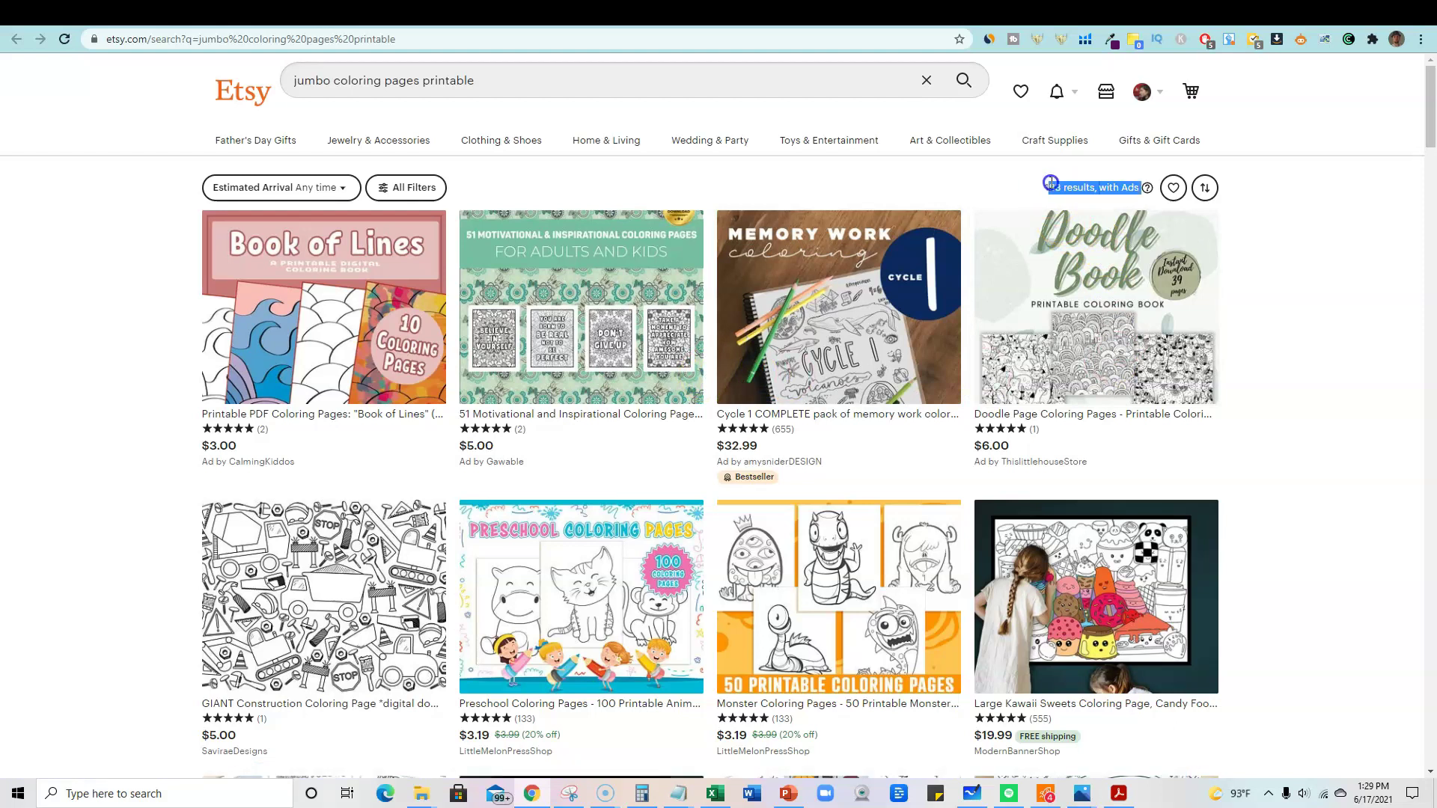
{"action": "left_click", "coordinate": [944, 17]}
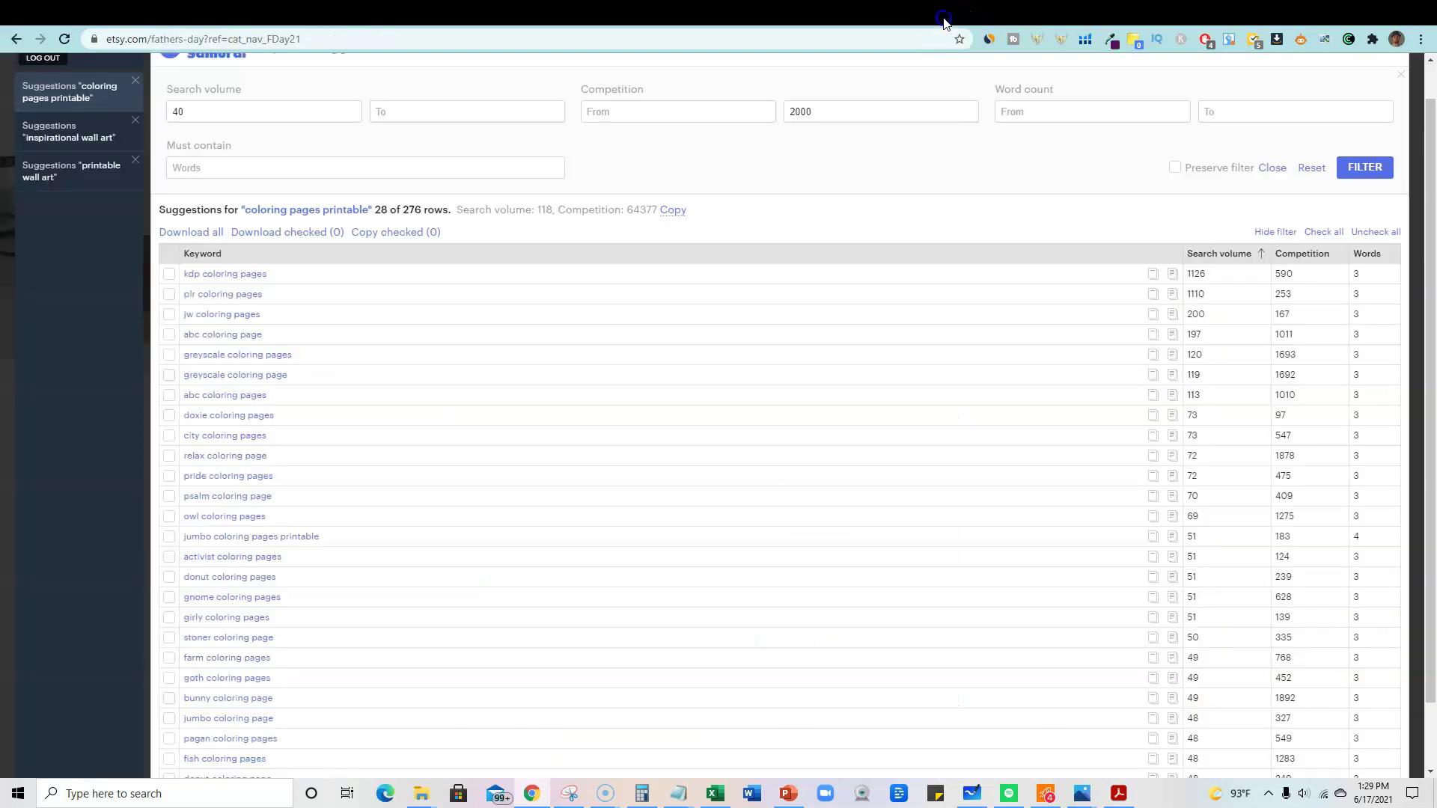
{"action": "left_click", "coordinate": [1286, 532]}
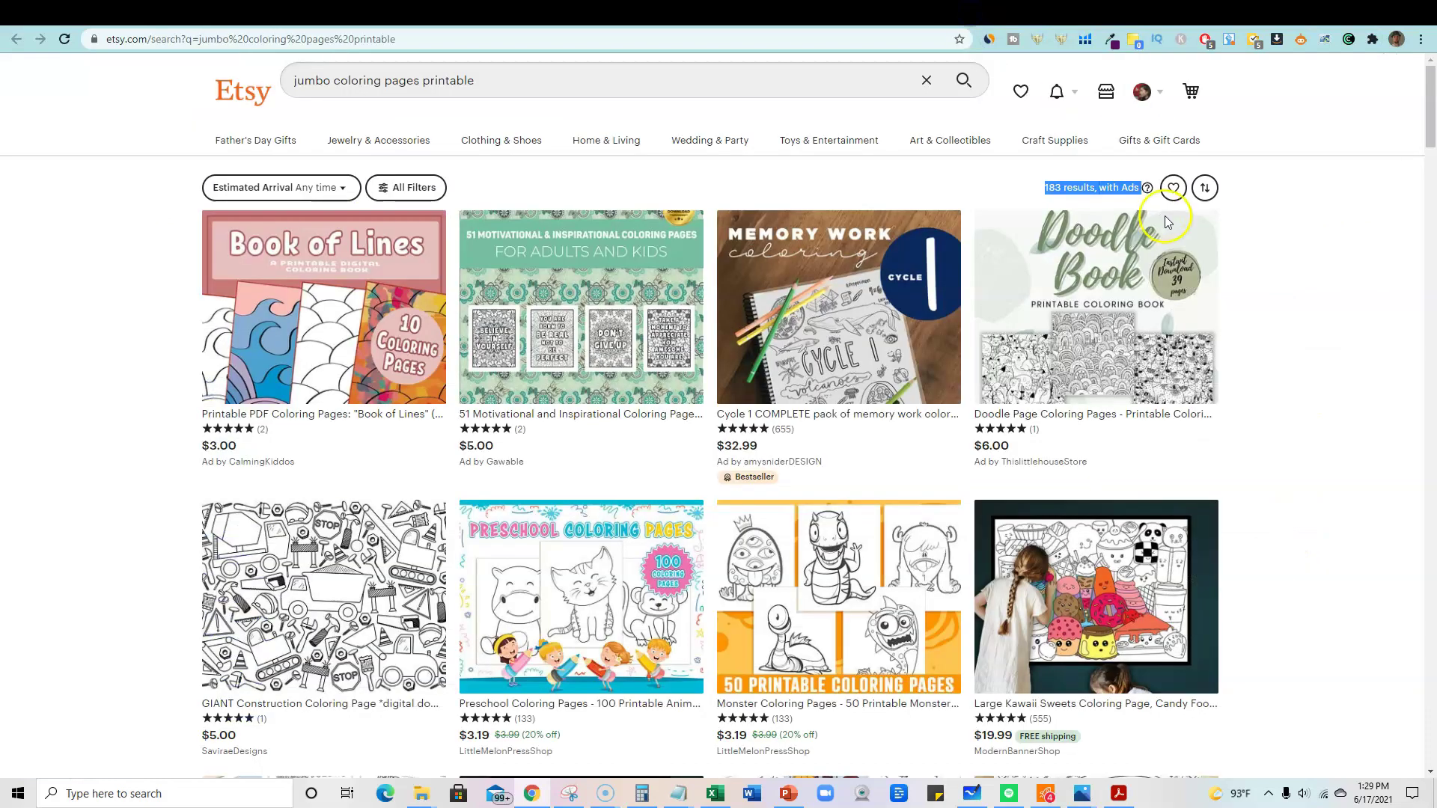
{"action": "left_click", "coordinate": [1301, 229]}
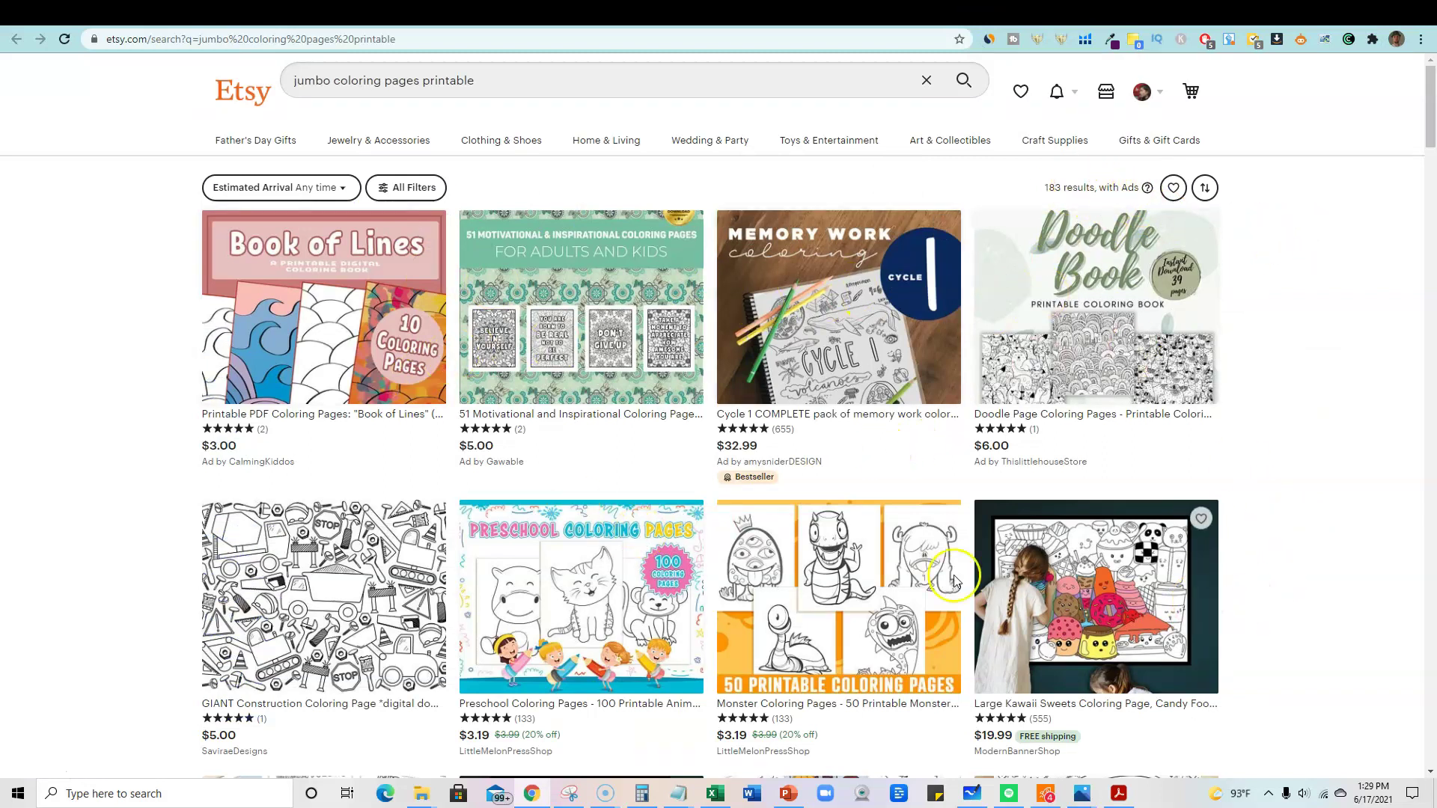
{"action": "scroll", "coordinate": [362, 598], "scroll_direction": "down", "scroll_amount": 8}
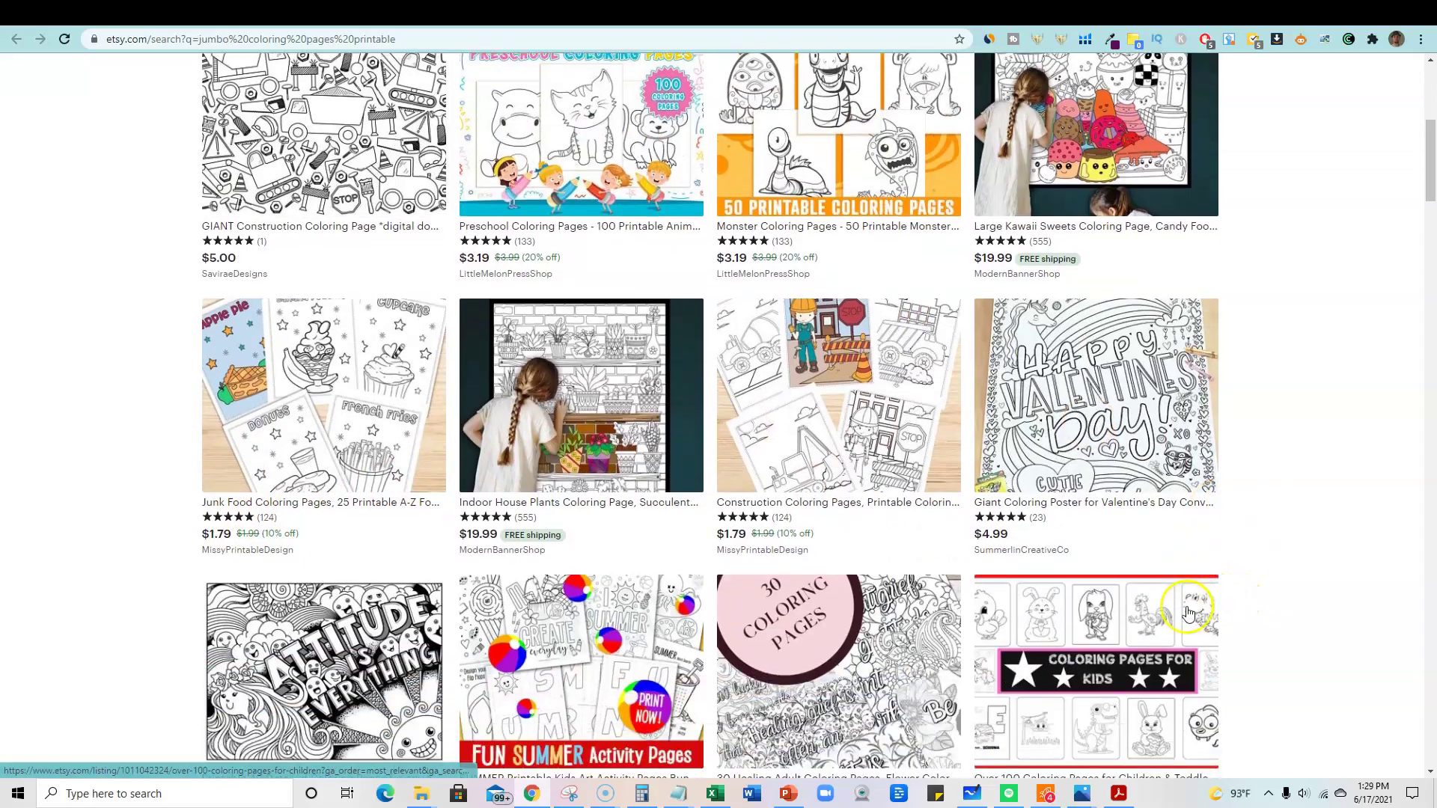
{"action": "scroll", "coordinate": [1190, 614], "scroll_direction": "down", "scroll_amount": 5}
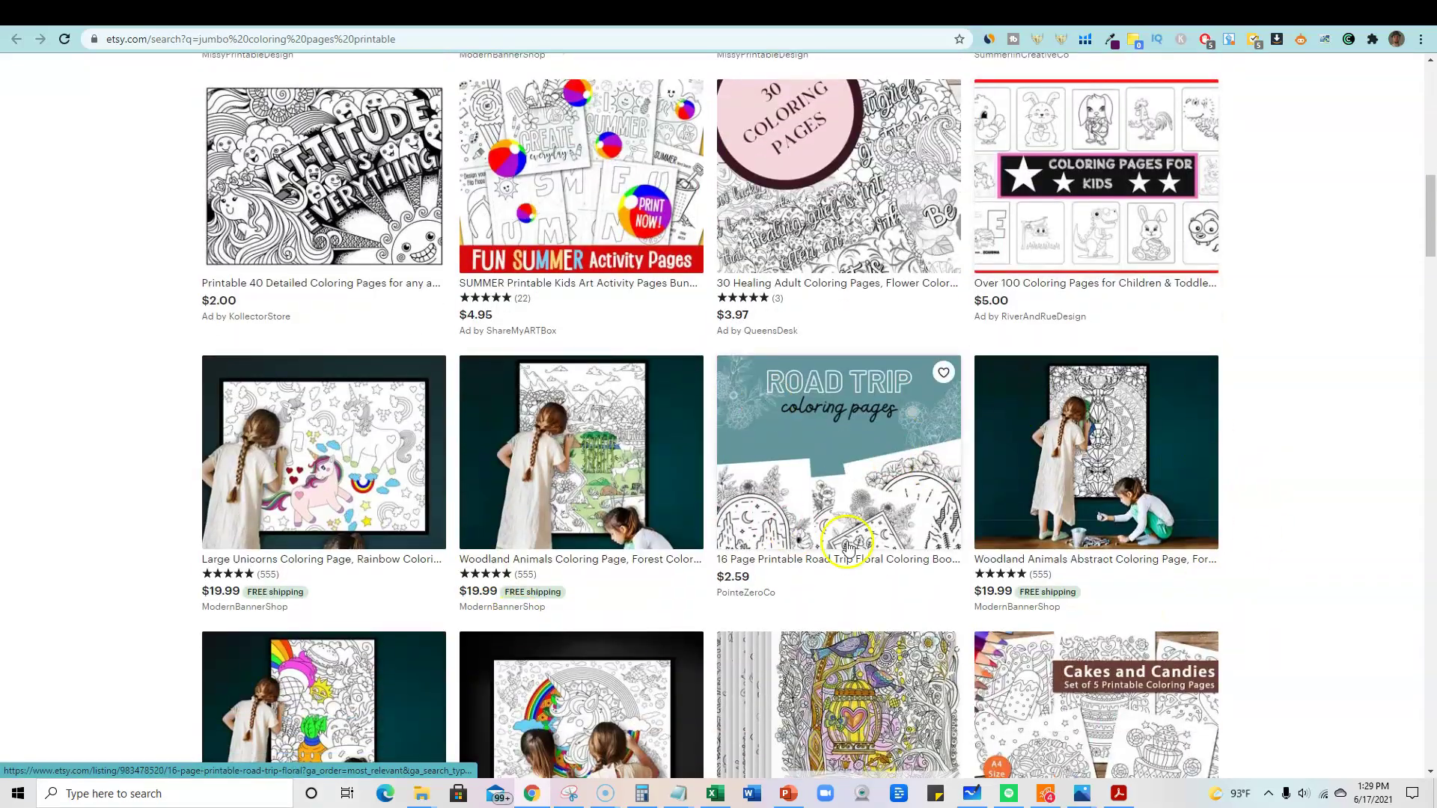
{"action": "scroll", "coordinate": [902, 550], "scroll_direction": "down", "scroll_amount": 4}
{"action": "scroll", "coordinate": [1042, 457], "scroll_direction": "up", "scroll_amount": 5}
{"action": "scroll", "coordinate": [1043, 456], "scroll_direction": "up", "scroll_amount": 12}
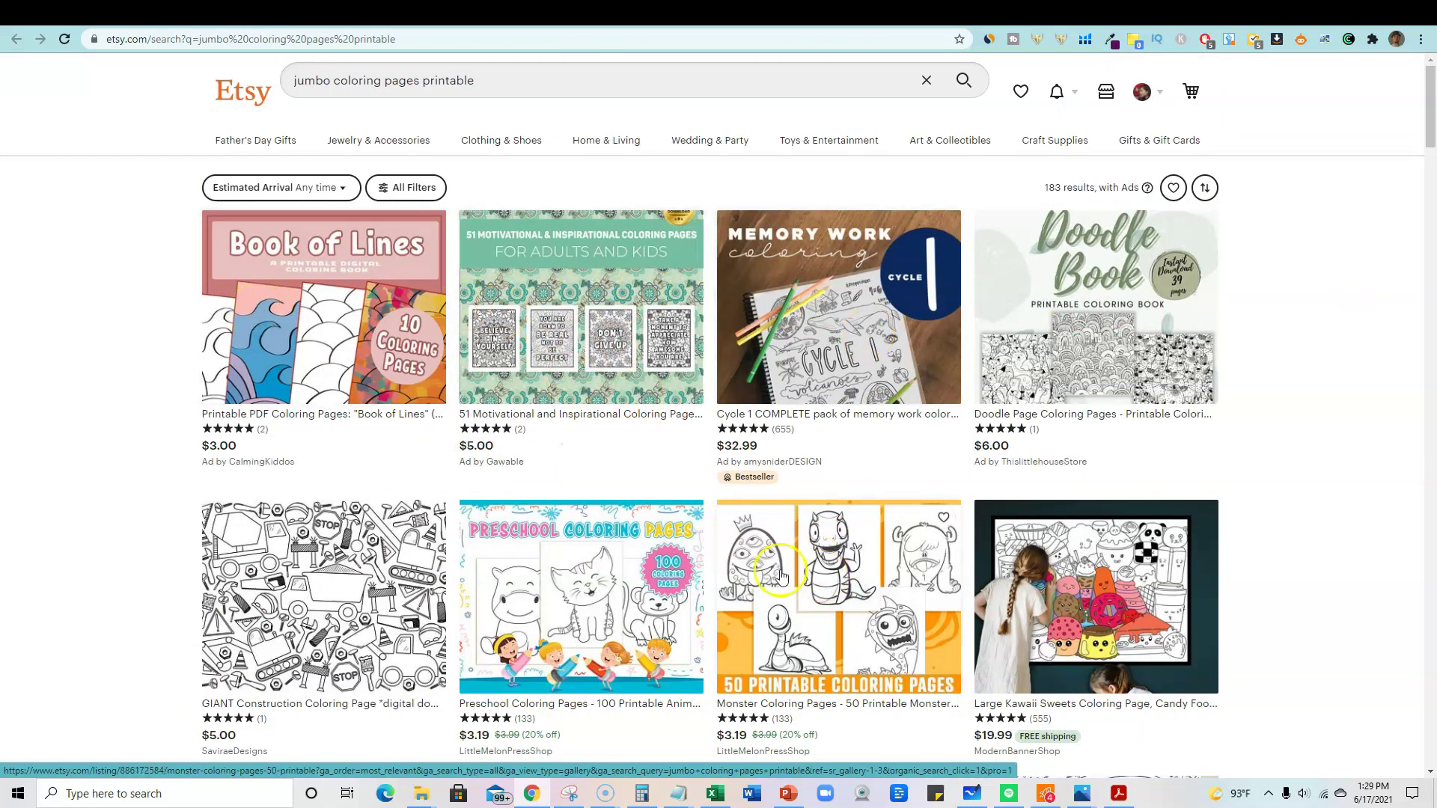
{"action": "scroll", "coordinate": [707, 563], "scroll_direction": "down", "scroll_amount": 3}
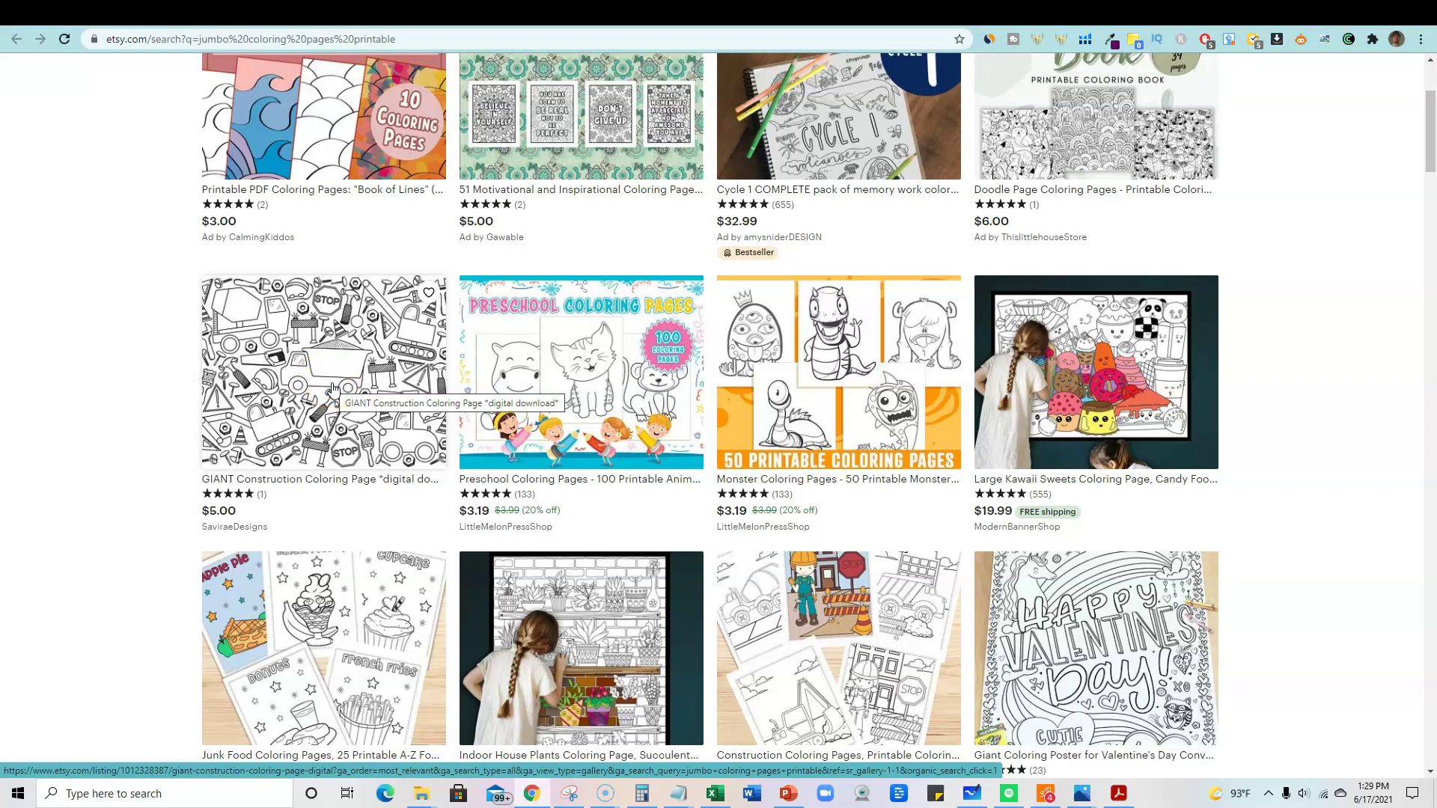
{"action": "left_click", "coordinate": [575, 416]}
{"action": "scroll", "coordinate": [572, 436], "scroll_direction": "up", "scroll_amount": 3}
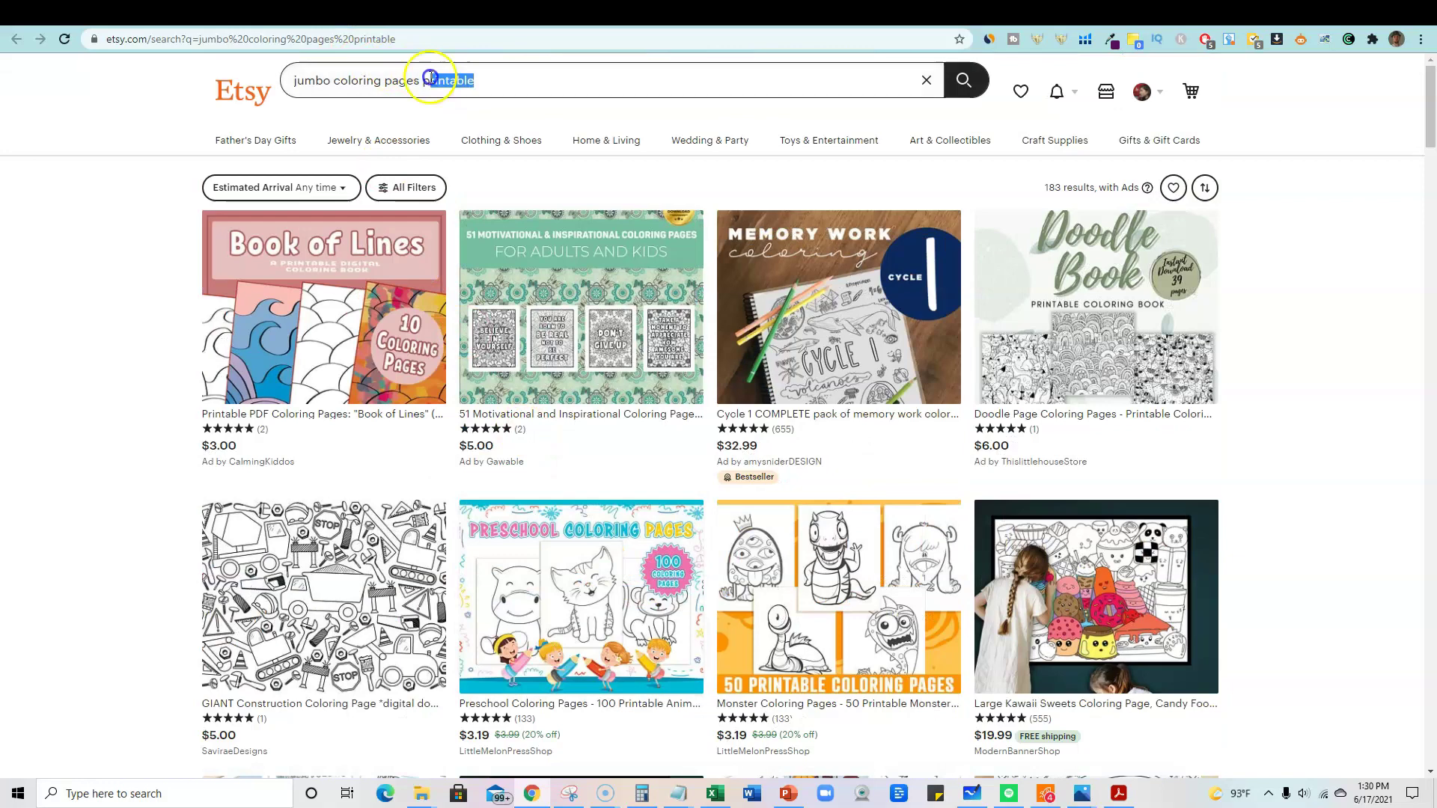
{"action": "triple_click", "coordinate": [493, 80]}
{"action": "left_click", "coordinate": [499, 78]}
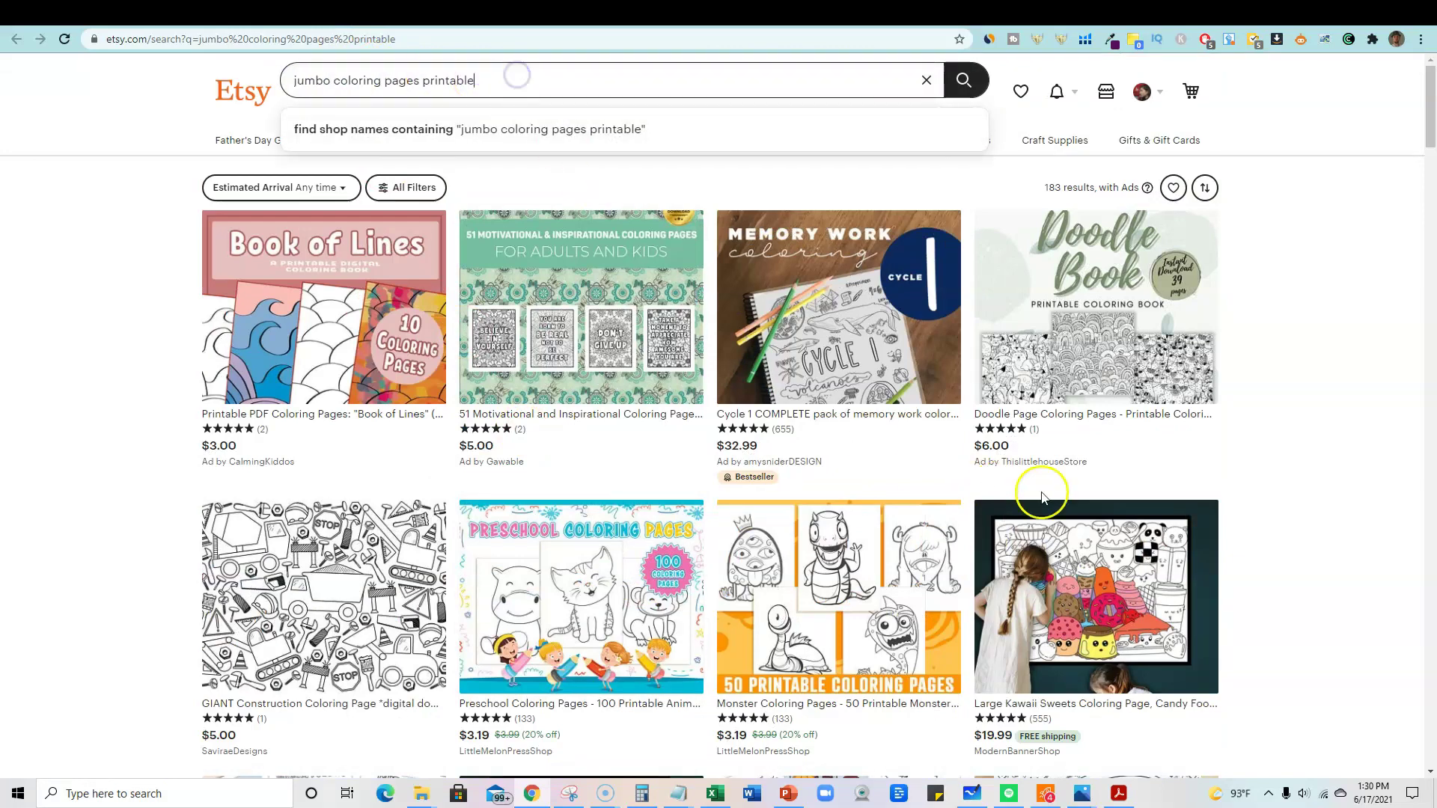
{"action": "scroll", "coordinate": [1416, 501], "scroll_direction": "down", "scroll_amount": 7}
{"action": "scroll", "coordinate": [1417, 501], "scroll_direction": "up", "scroll_amount": 3}
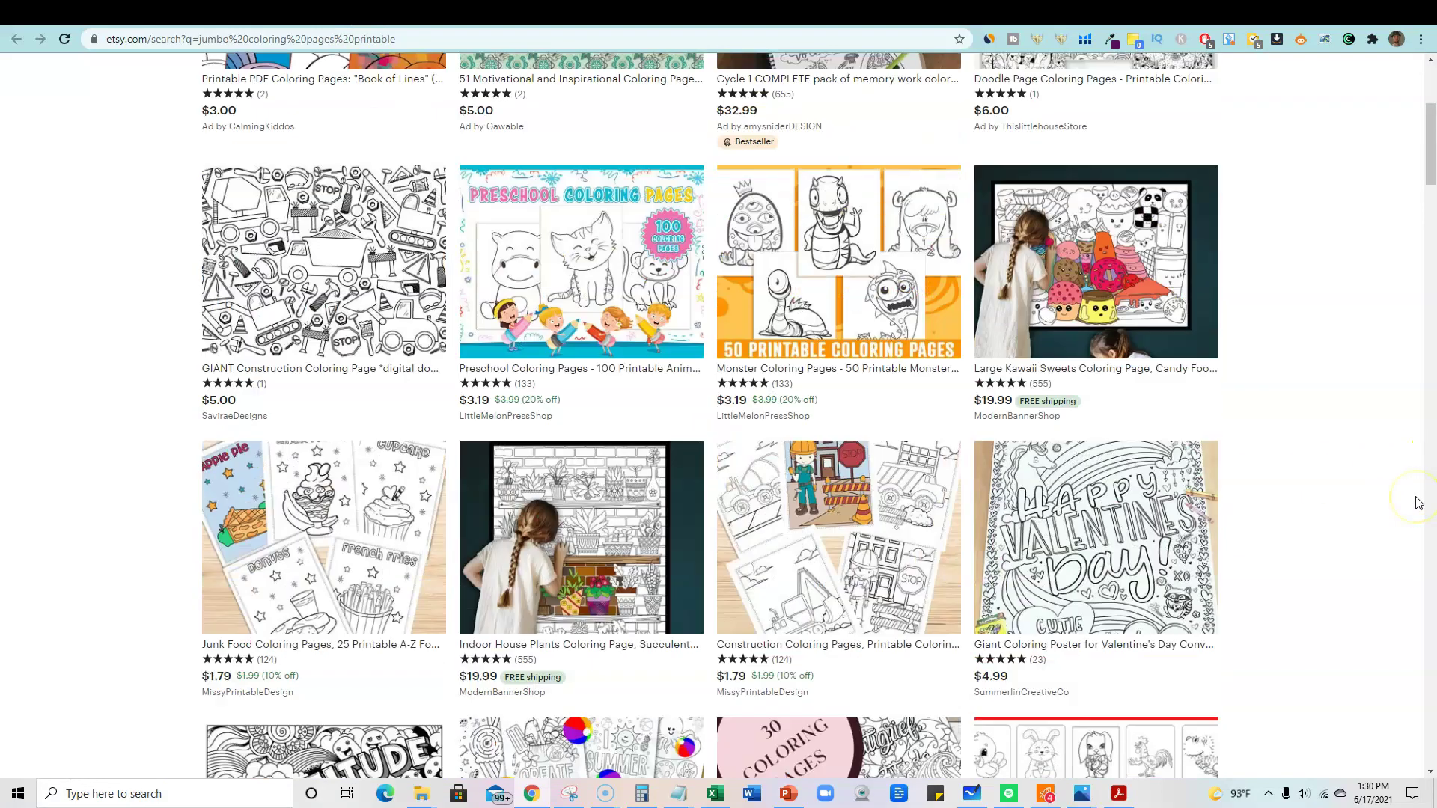
{"action": "scroll", "coordinate": [1417, 501], "scroll_direction": "up", "scroll_amount": 1}
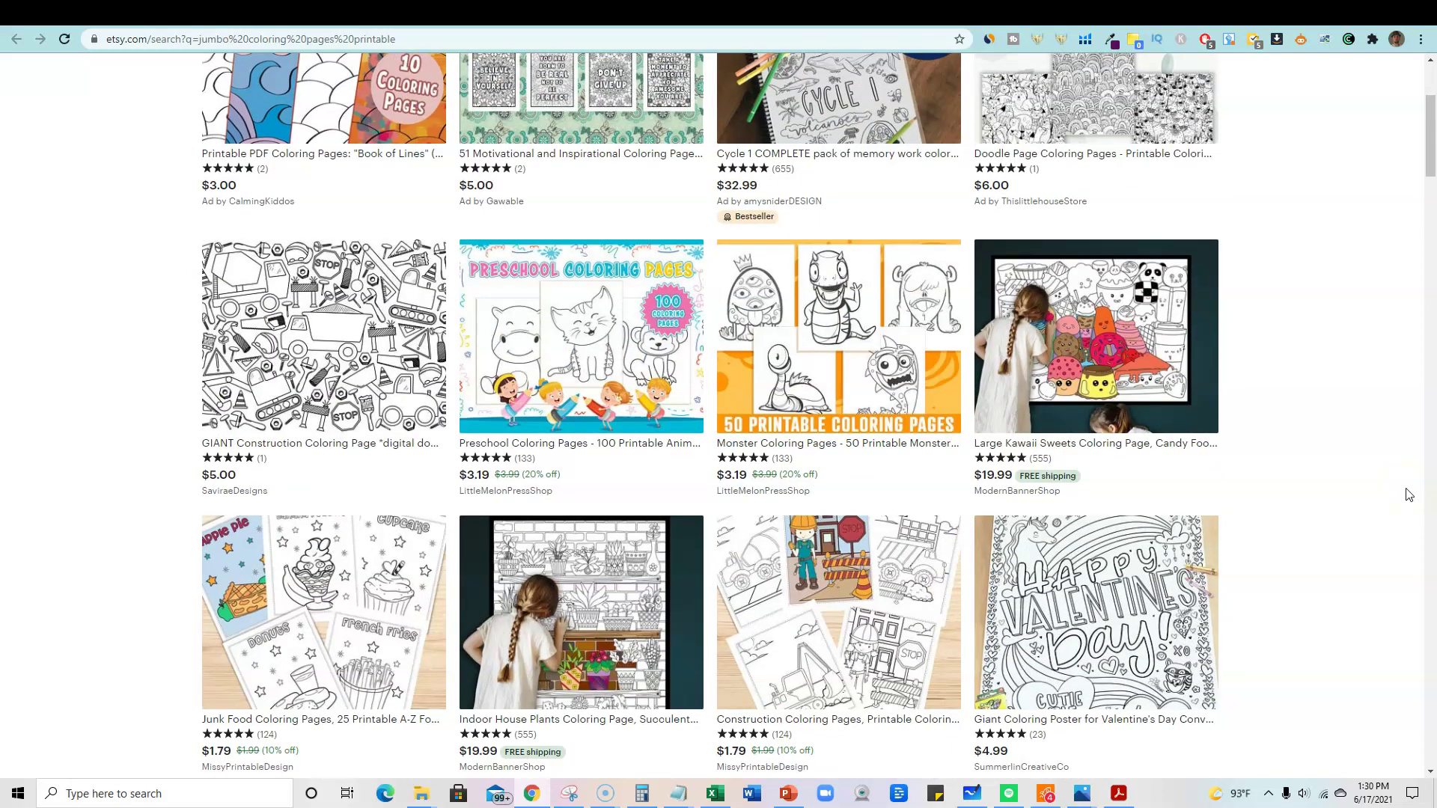
{"action": "scroll", "coordinate": [1410, 494], "scroll_direction": "up", "scroll_amount": 2}
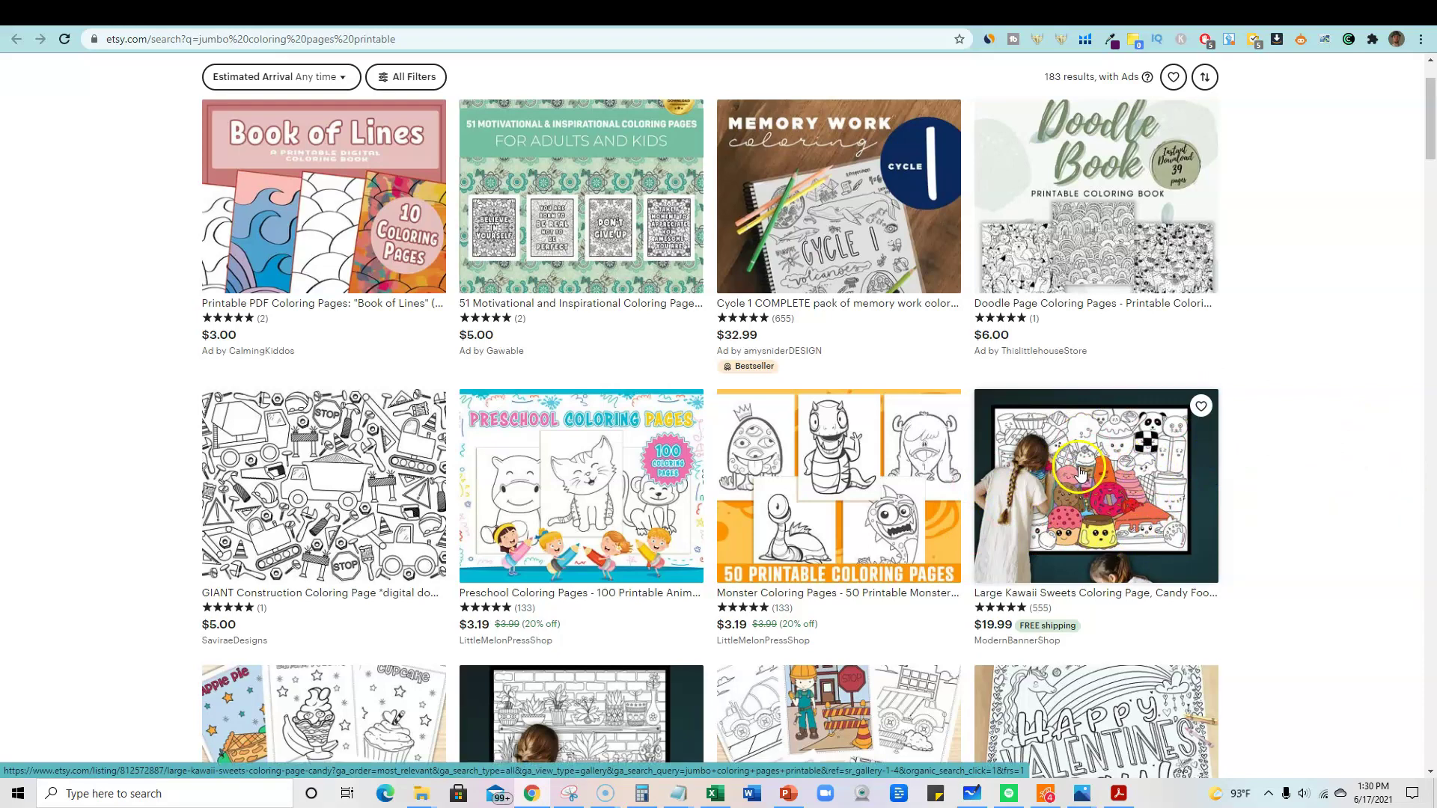
{"action": "scroll", "coordinate": [1080, 473], "scroll_direction": "down", "scroll_amount": 3}
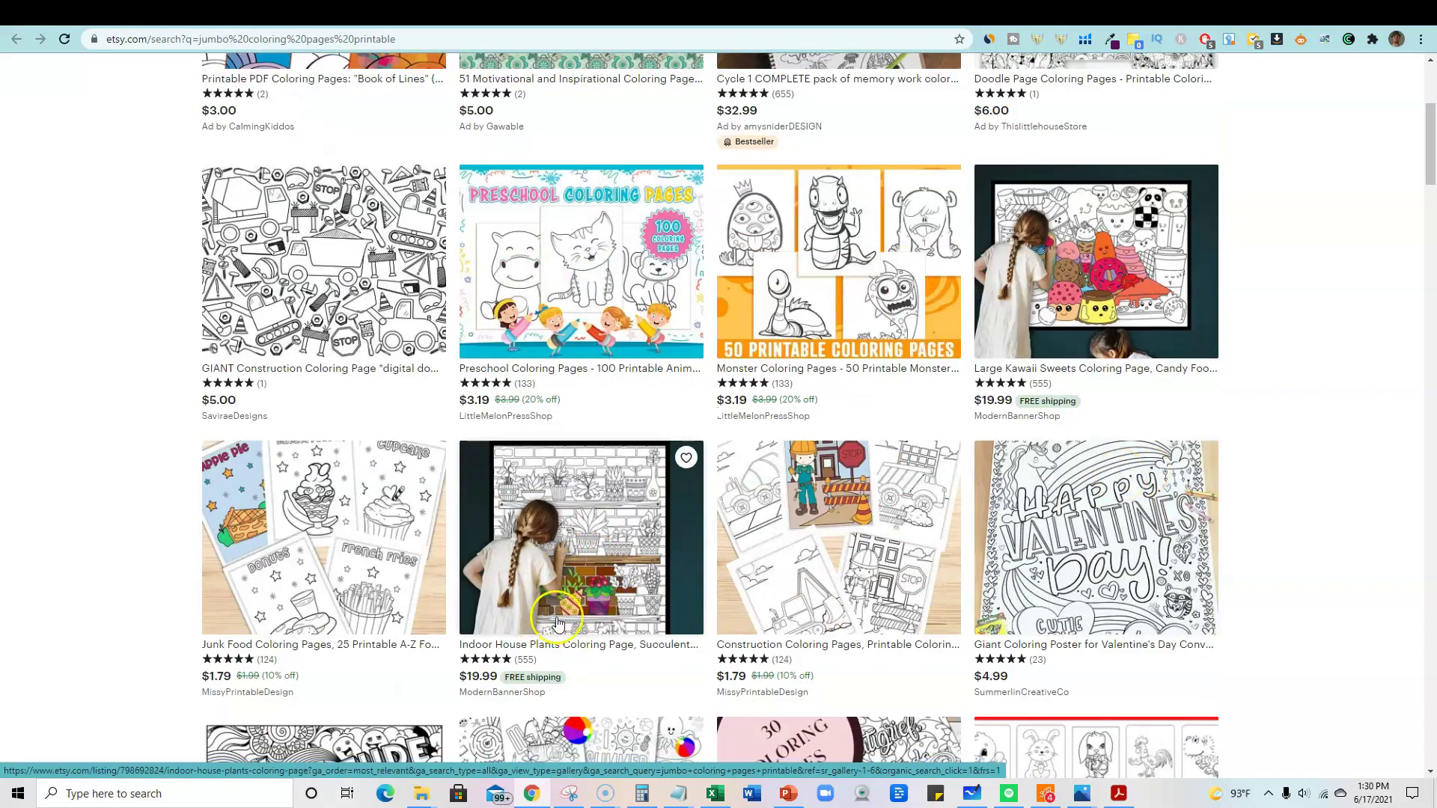
{"action": "scroll", "coordinate": [567, 610], "scroll_direction": "down", "scroll_amount": 8}
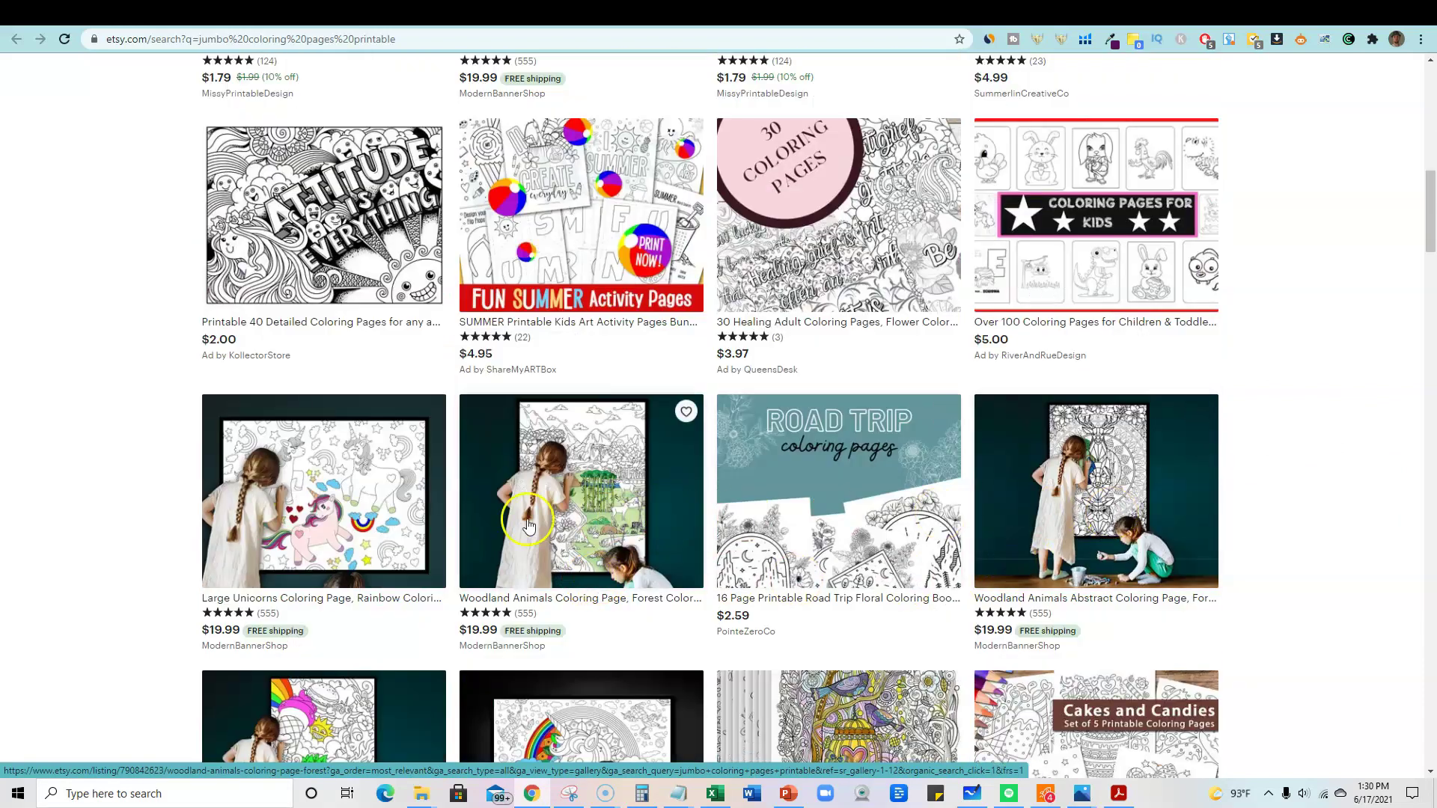
{"action": "scroll", "coordinate": [674, 538], "scroll_direction": "up", "scroll_amount": 12}
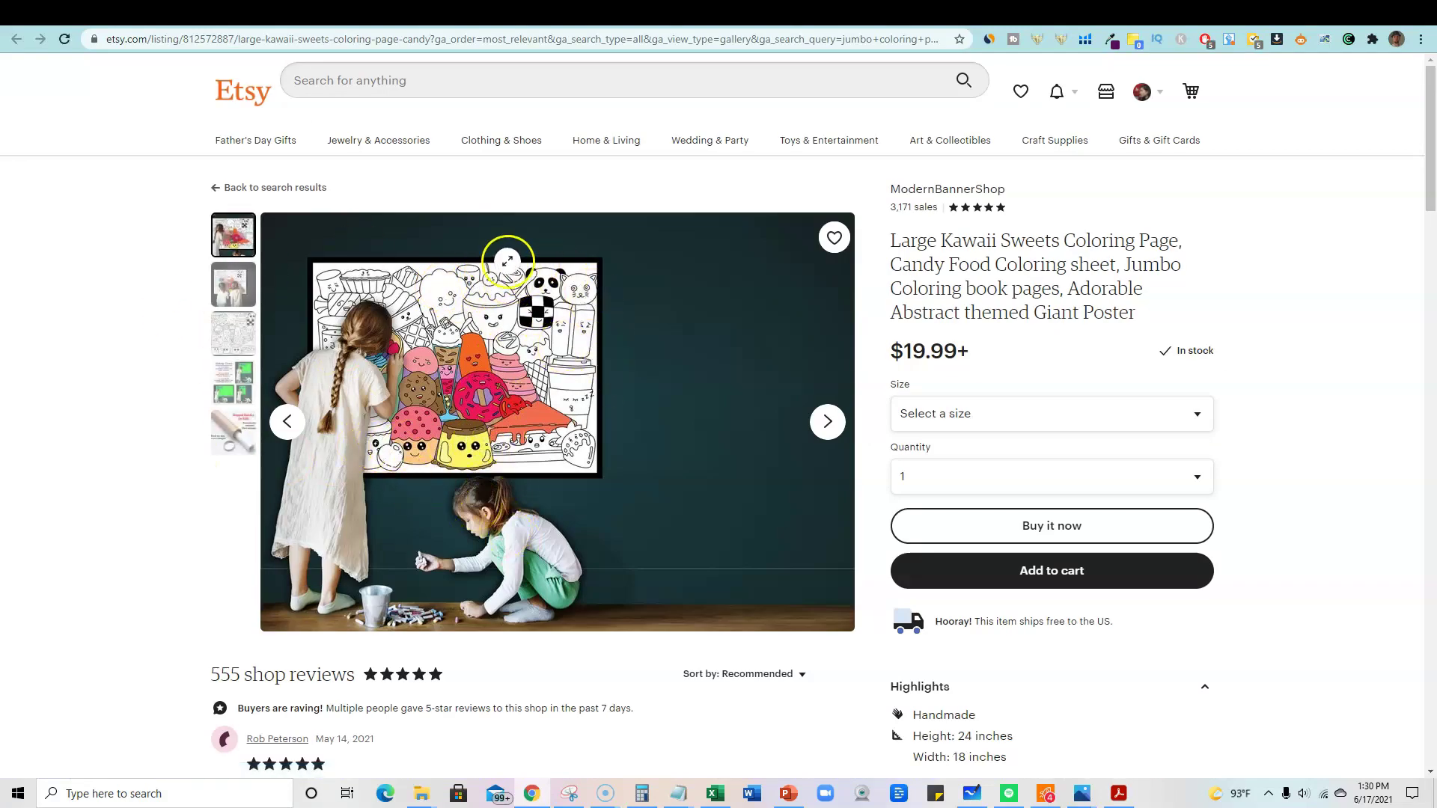
Page through the Large Kawaii Sweets photos to the sizing chart and scroll through the reviews
{"action": "left_click", "coordinate": [240, 294]}
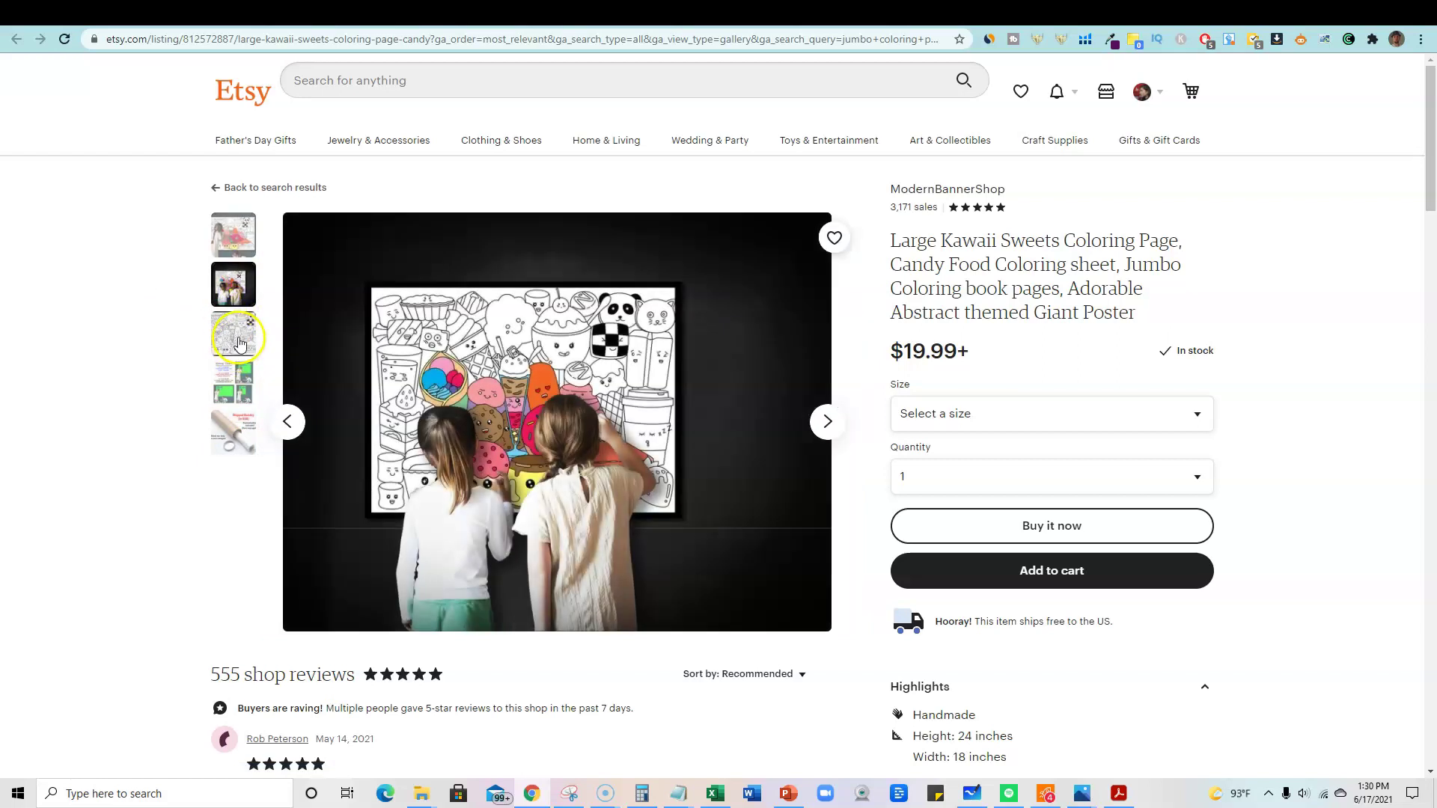
{"action": "left_click", "coordinate": [225, 329]}
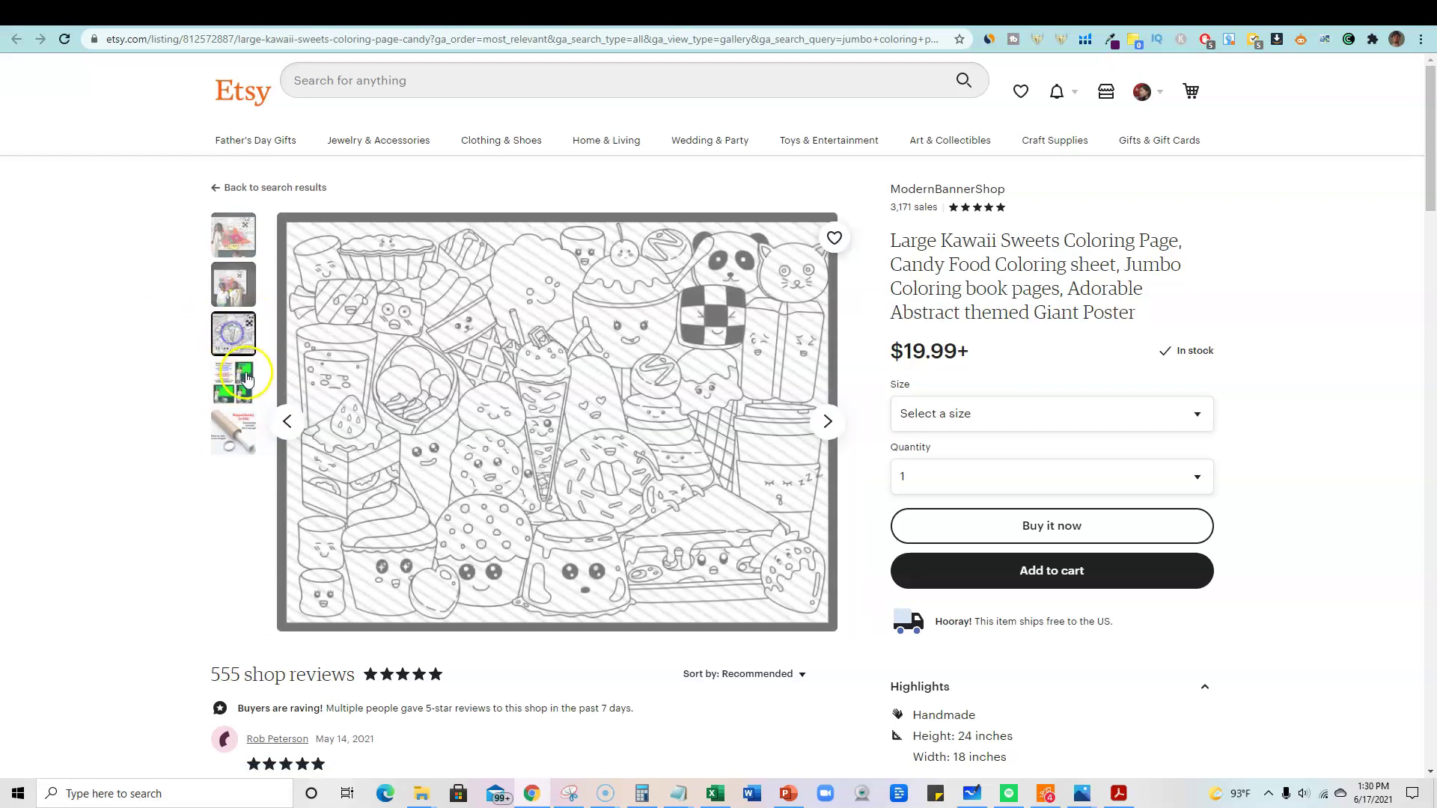
{"action": "left_click", "coordinate": [235, 384]}
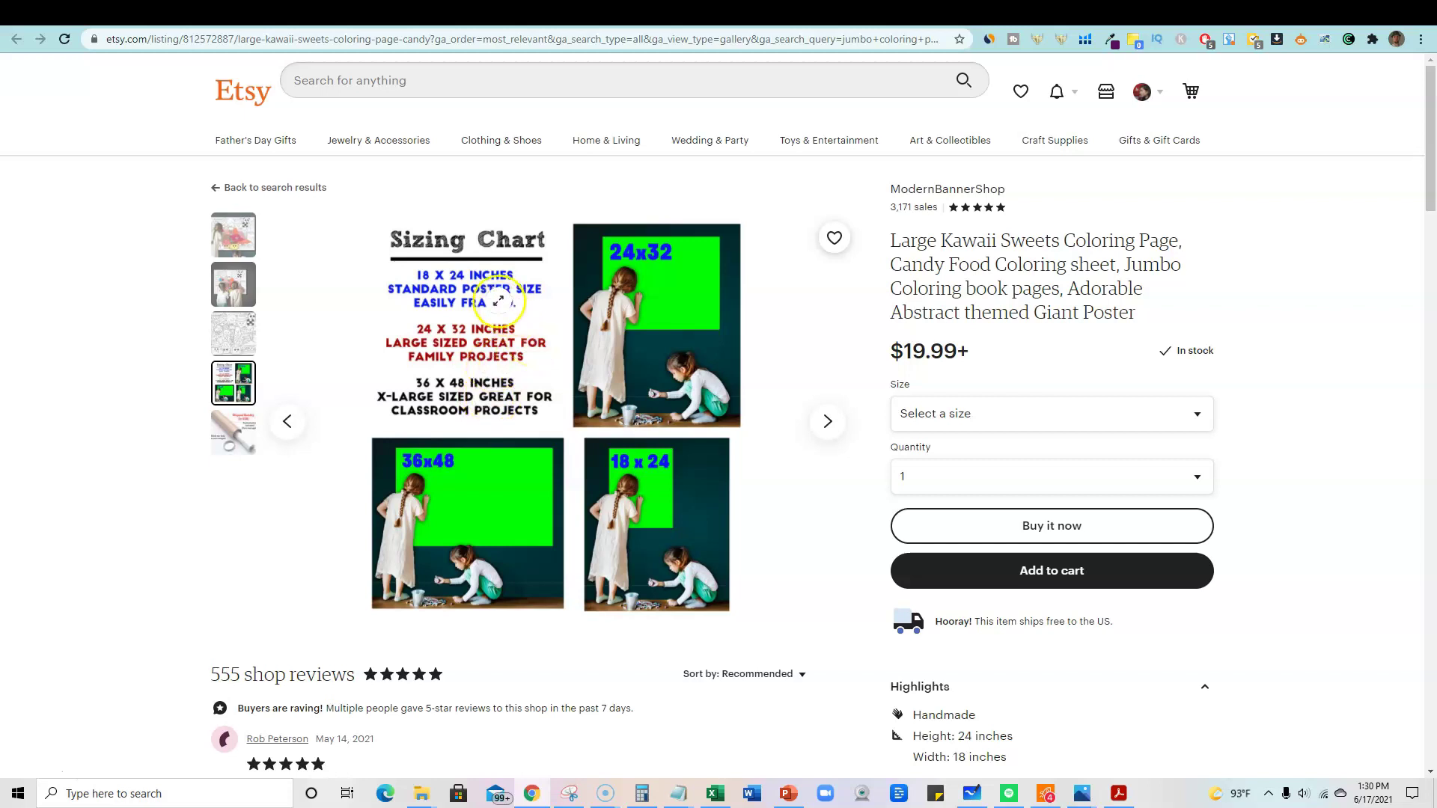
{"action": "scroll", "coordinate": [611, 487], "scroll_direction": "down", "scroll_amount": 5}
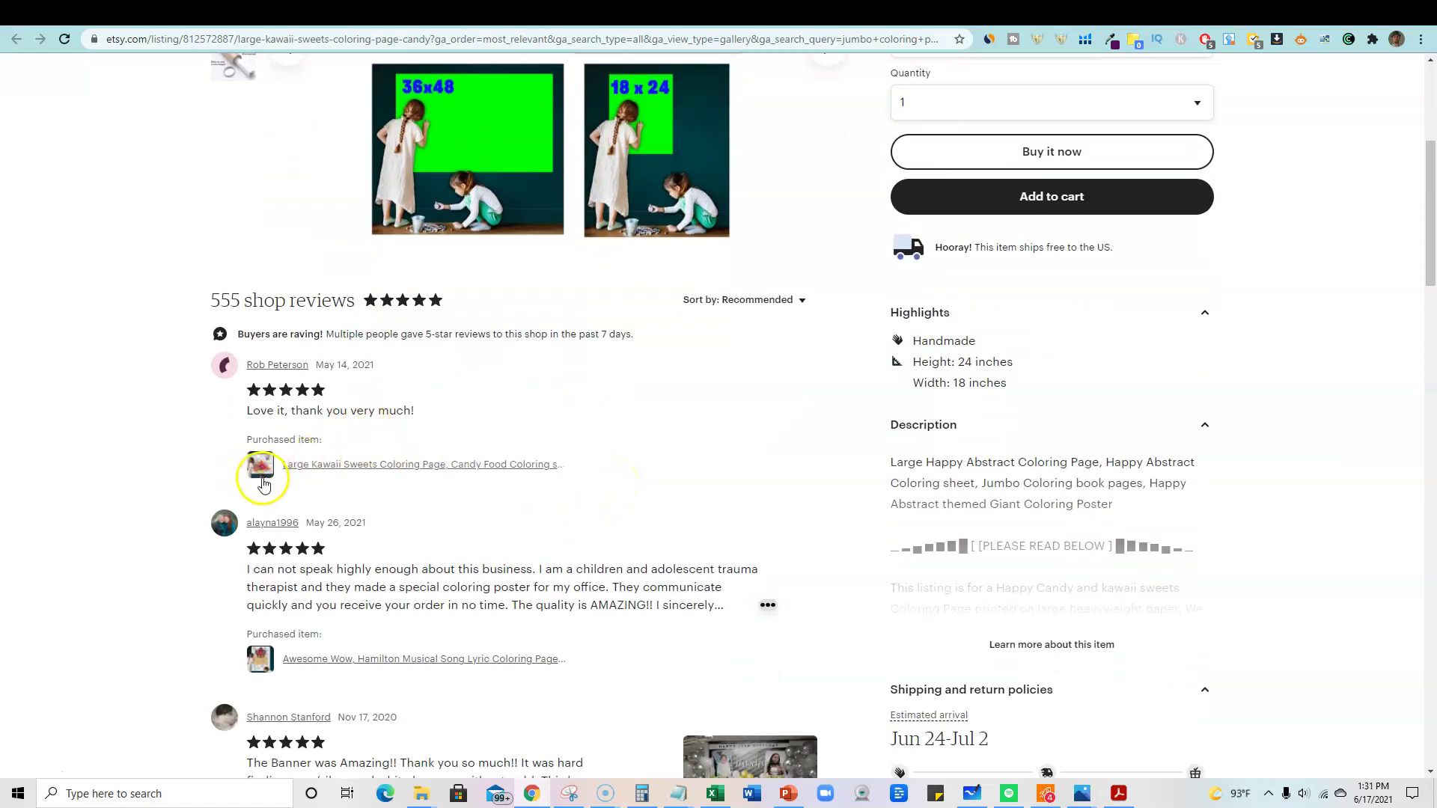
{"action": "scroll", "coordinate": [410, 516], "scroll_direction": "down", "scroll_amount": 5}
{"action": "scroll", "coordinate": [604, 584], "scroll_direction": "up", "scroll_amount": 12}
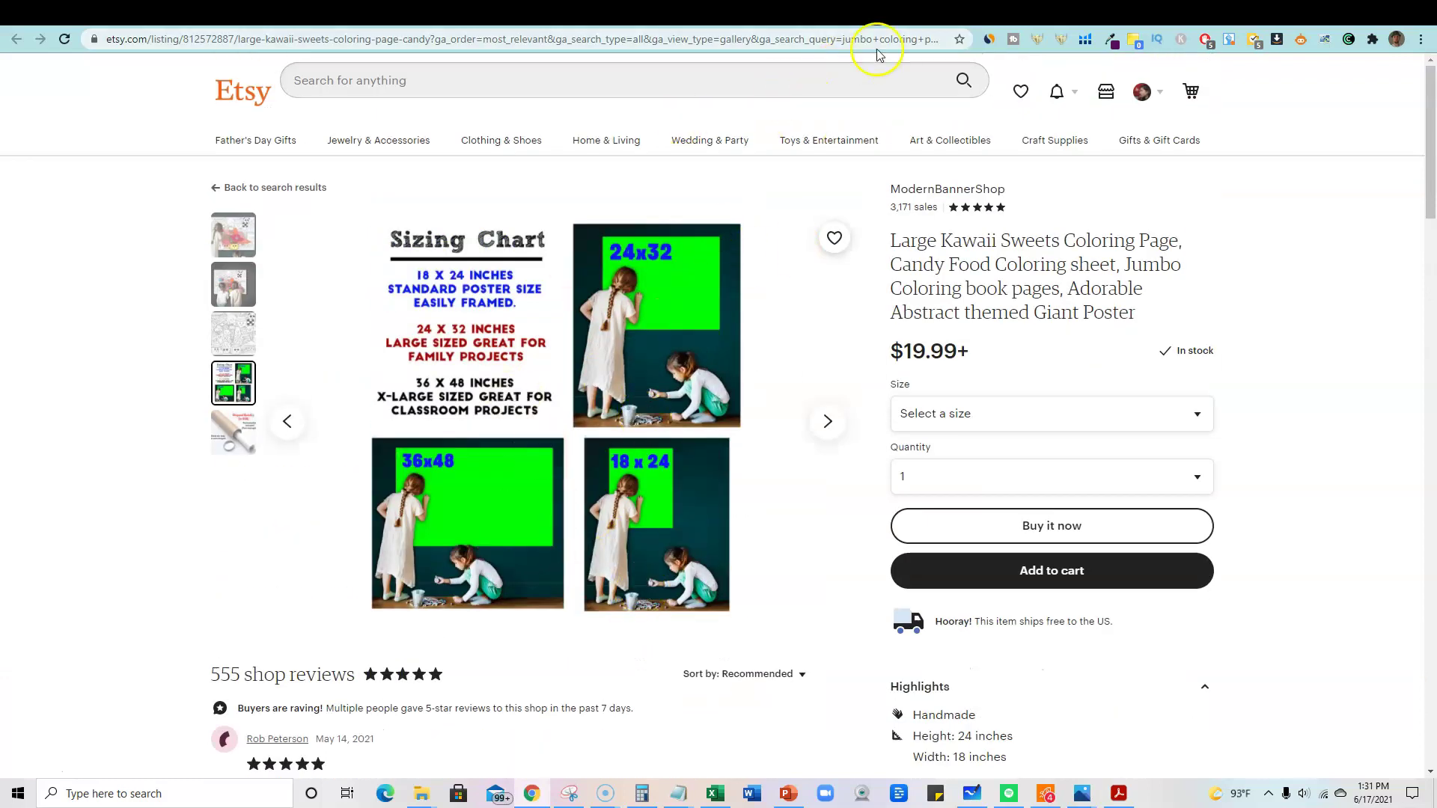
{"action": "left_click", "coordinate": [964, 16]}
{"action": "scroll", "coordinate": [964, 460], "scroll_direction": "up", "scroll_amount": 3}
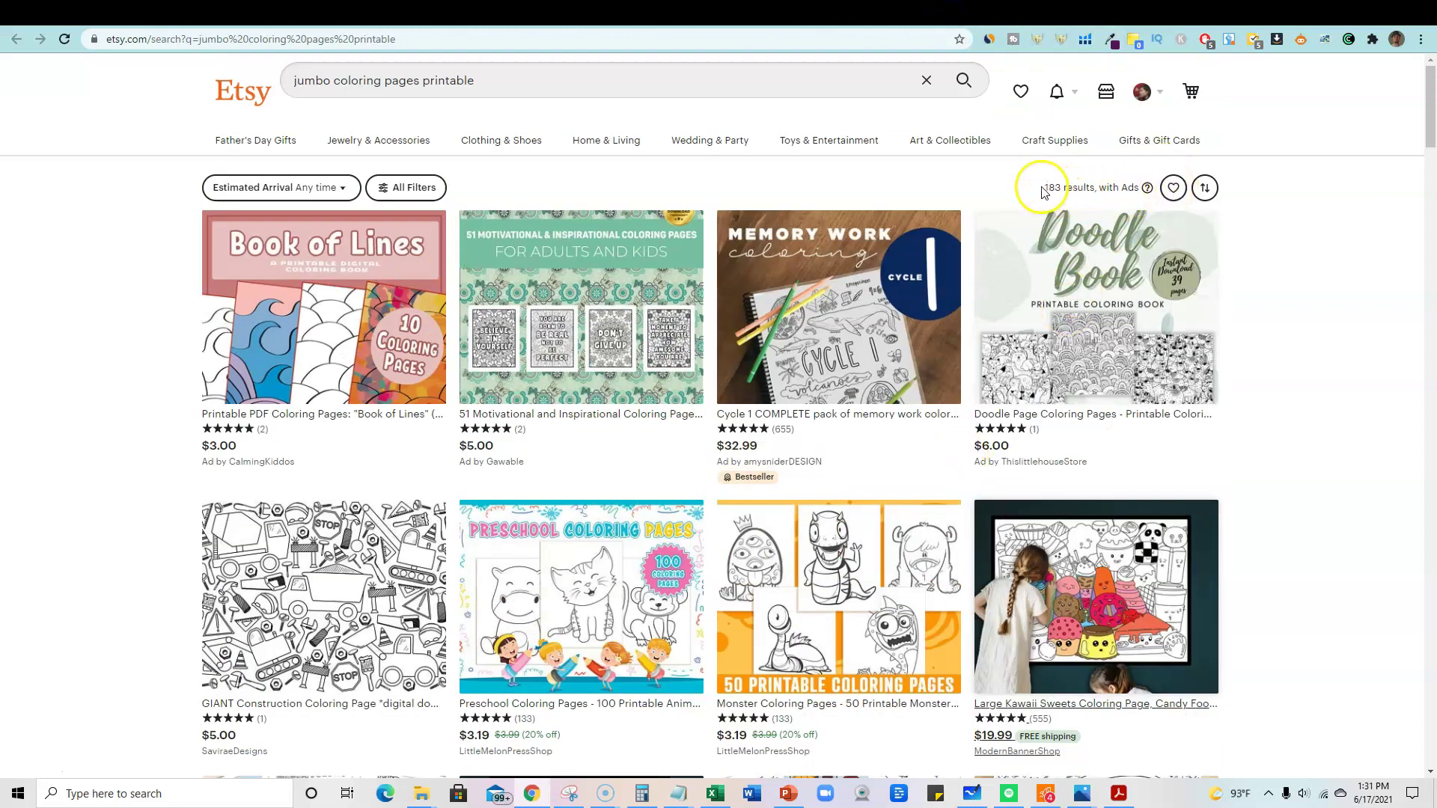
{"action": "left_click_drag", "start_coordinate": [1046, 192], "coordinate": [1066, 187]}
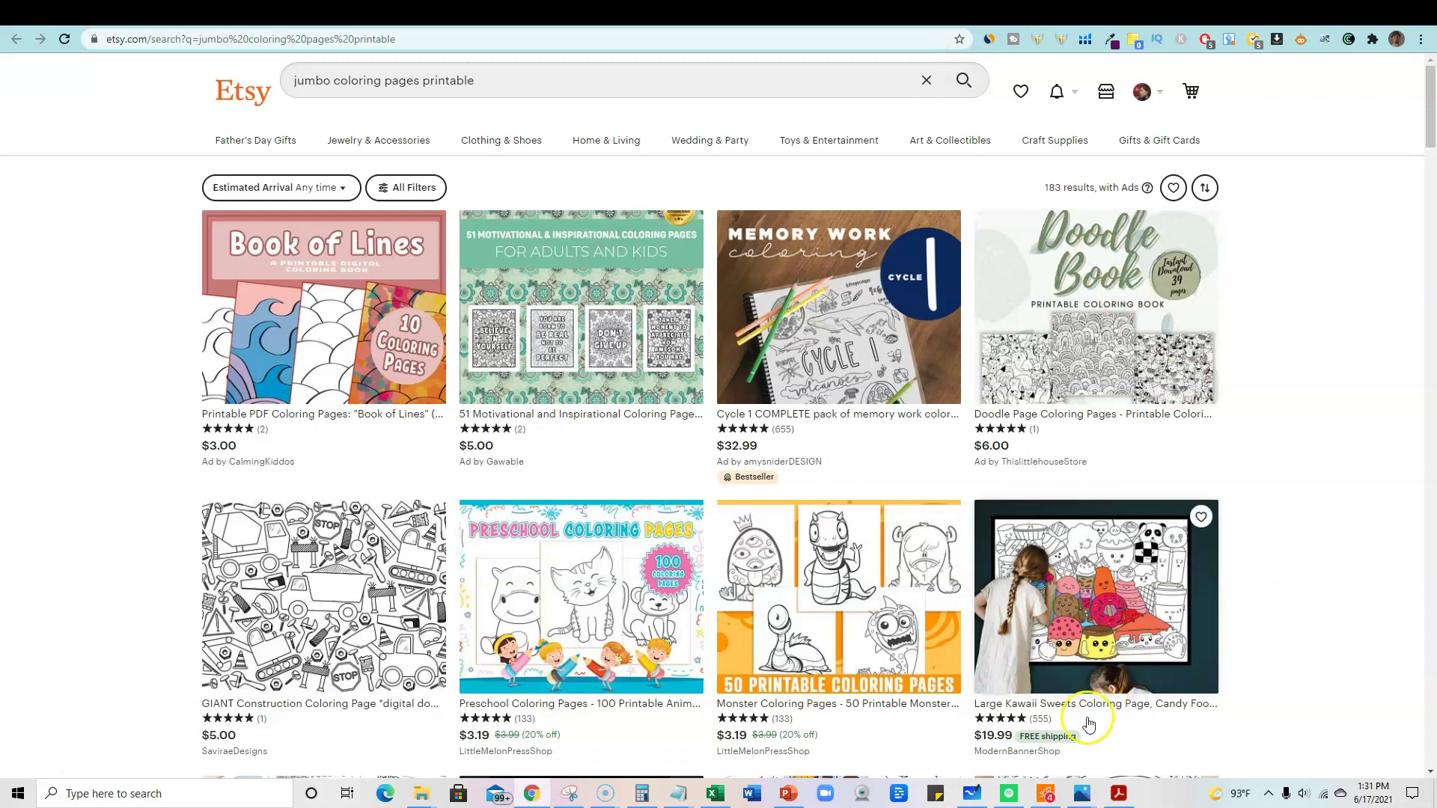
{"action": "left_click", "coordinate": [1035, 762]}
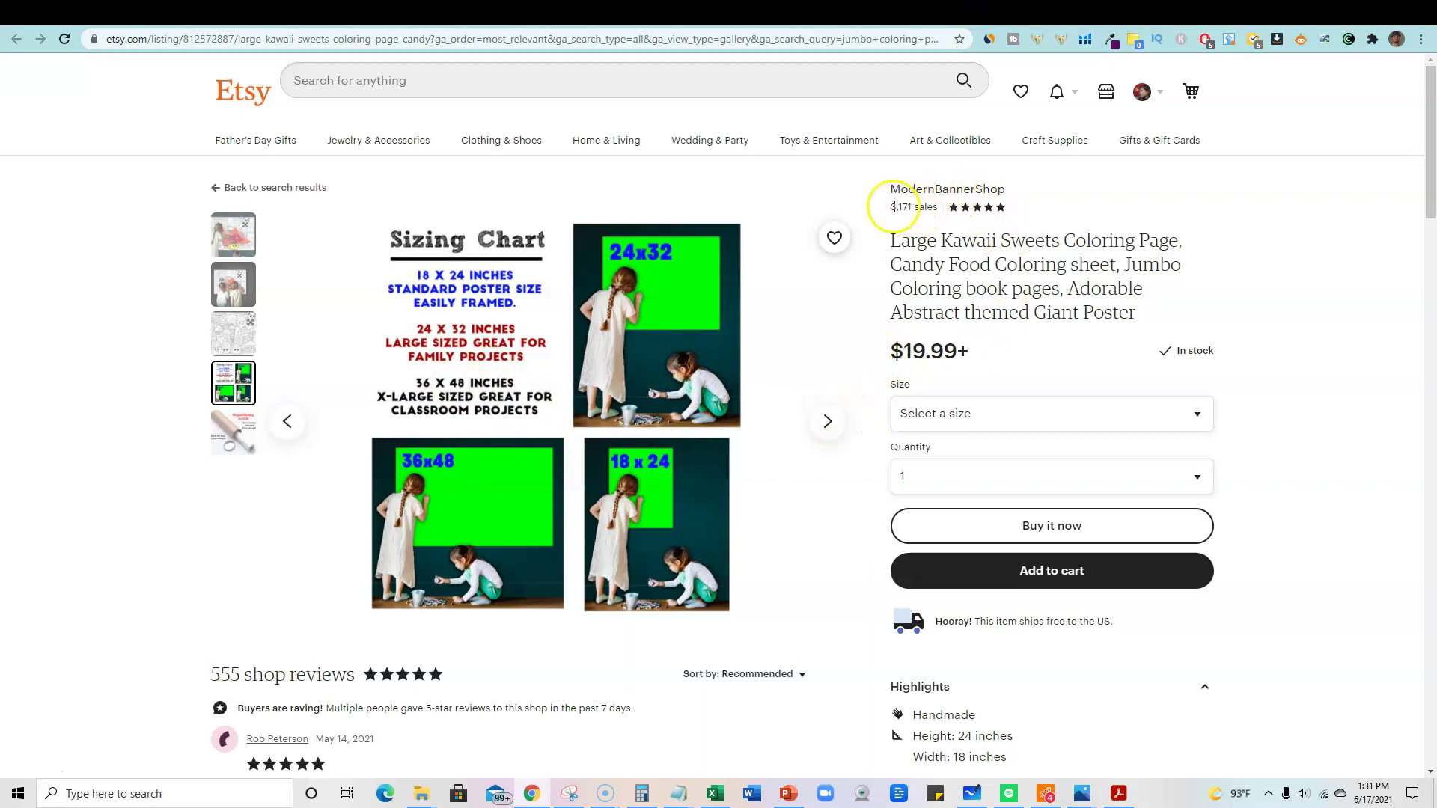
Open the ModernBannerShop shop page and scroll through its items and reviews
{"action": "left_click", "coordinate": [958, 191]}
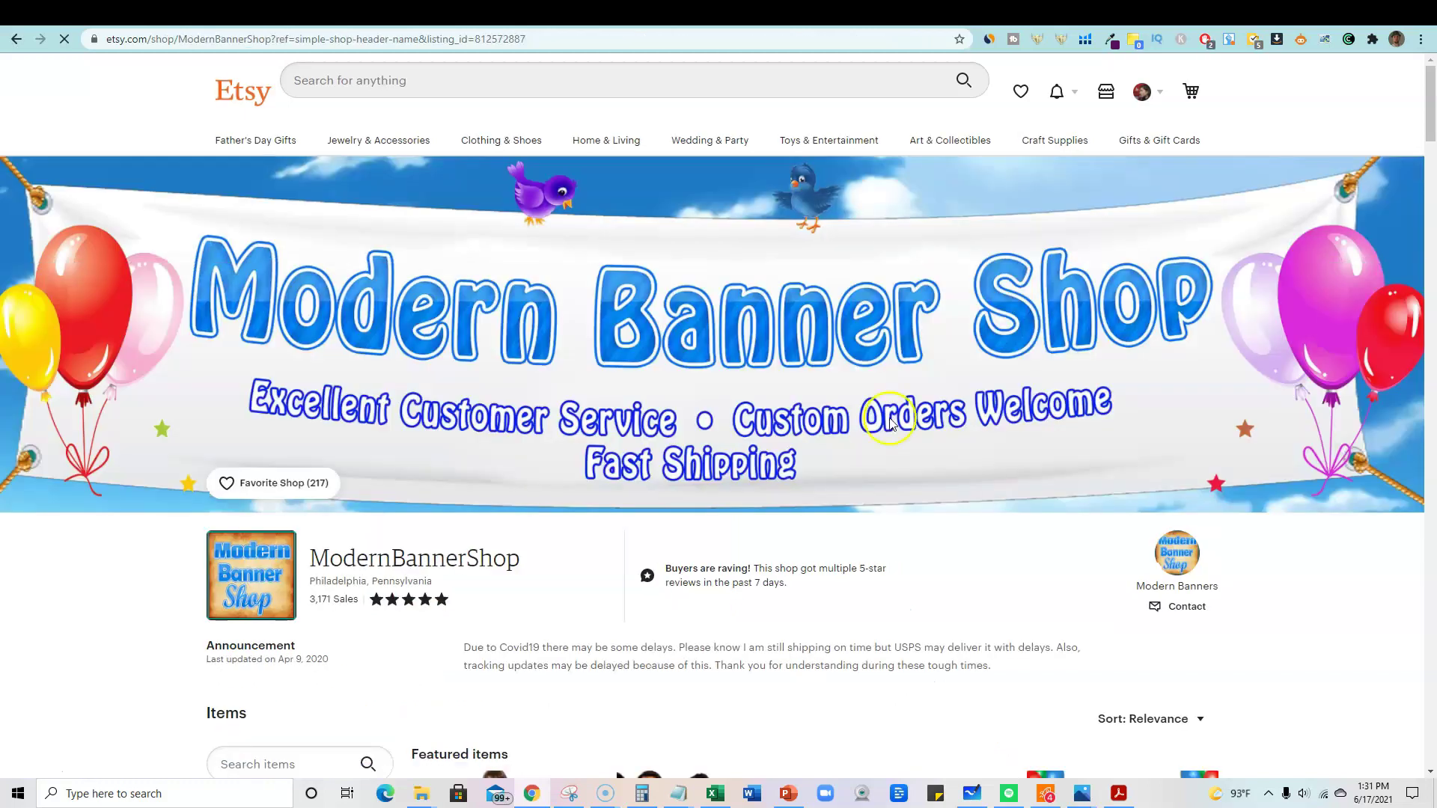
{"action": "scroll", "coordinate": [835, 603], "scroll_direction": "down", "scroll_amount": 1}
{"action": "scroll", "coordinate": [826, 604], "scroll_direction": "down", "scroll_amount": 3}
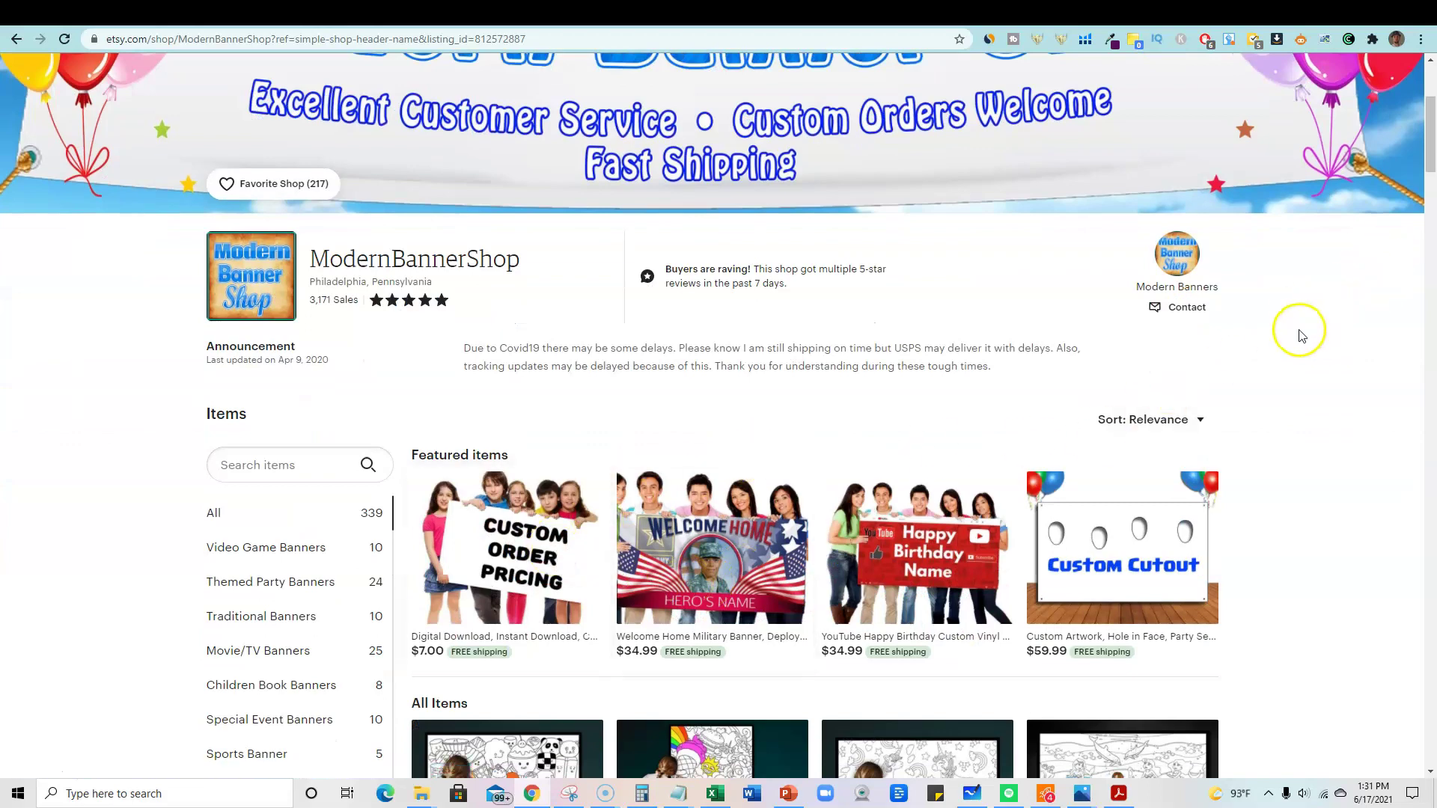
{"action": "scroll", "coordinate": [1272, 333], "scroll_direction": "down", "scroll_amount": 4}
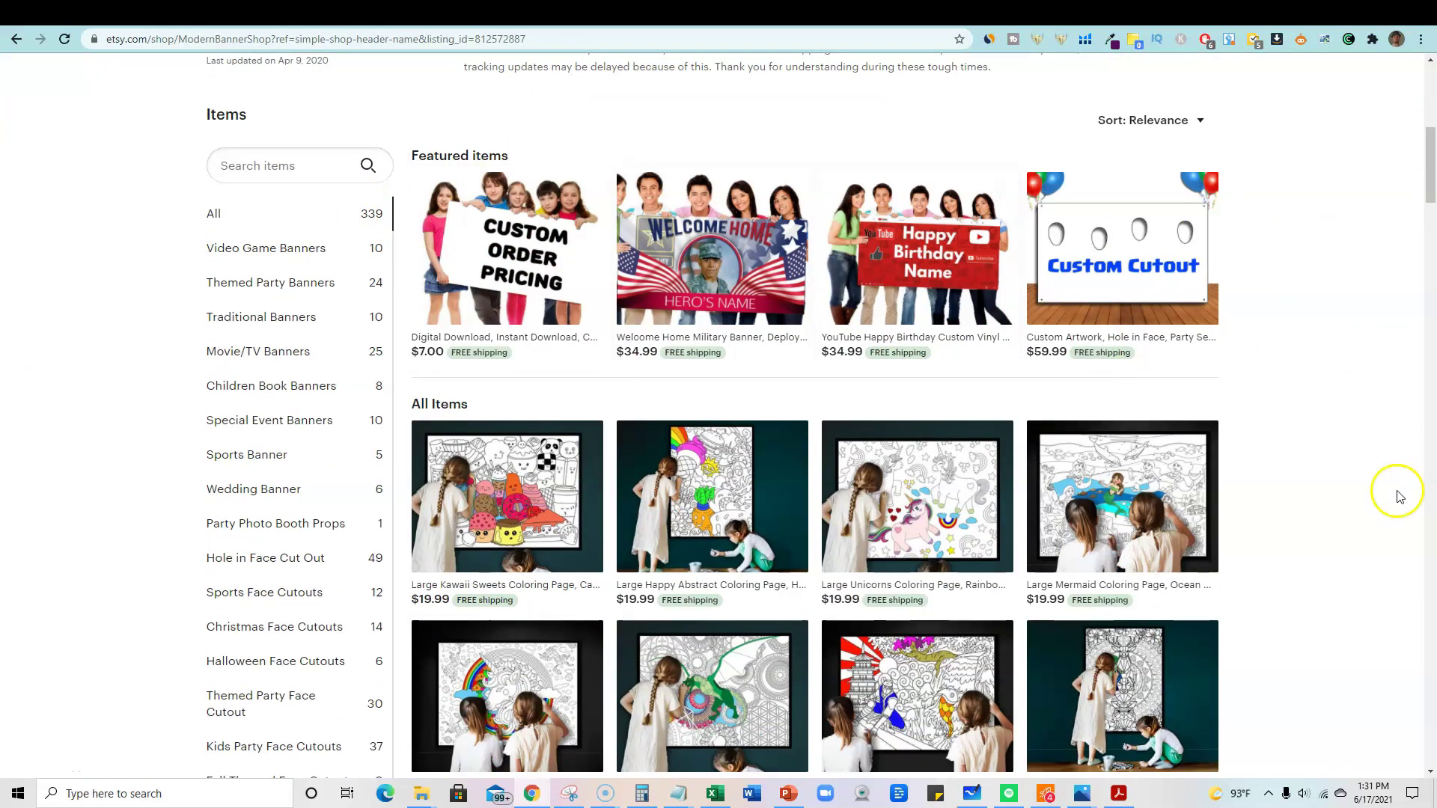
{"action": "scroll", "coordinate": [1287, 533], "scroll_direction": "down", "scroll_amount": 11}
{"action": "scroll", "coordinate": [463, 523], "scroll_direction": "down", "scroll_amount": 5}
{"action": "scroll", "coordinate": [1369, 503], "scroll_direction": "down", "scroll_amount": 1}
{"action": "scroll", "coordinate": [564, 529], "scroll_direction": "down", "scroll_amount": 5}
{"action": "scroll", "coordinate": [612, 532], "scroll_direction": "down", "scroll_amount": 5}
{"action": "scroll", "coordinate": [612, 533], "scroll_direction": "down", "scroll_amount": 1}
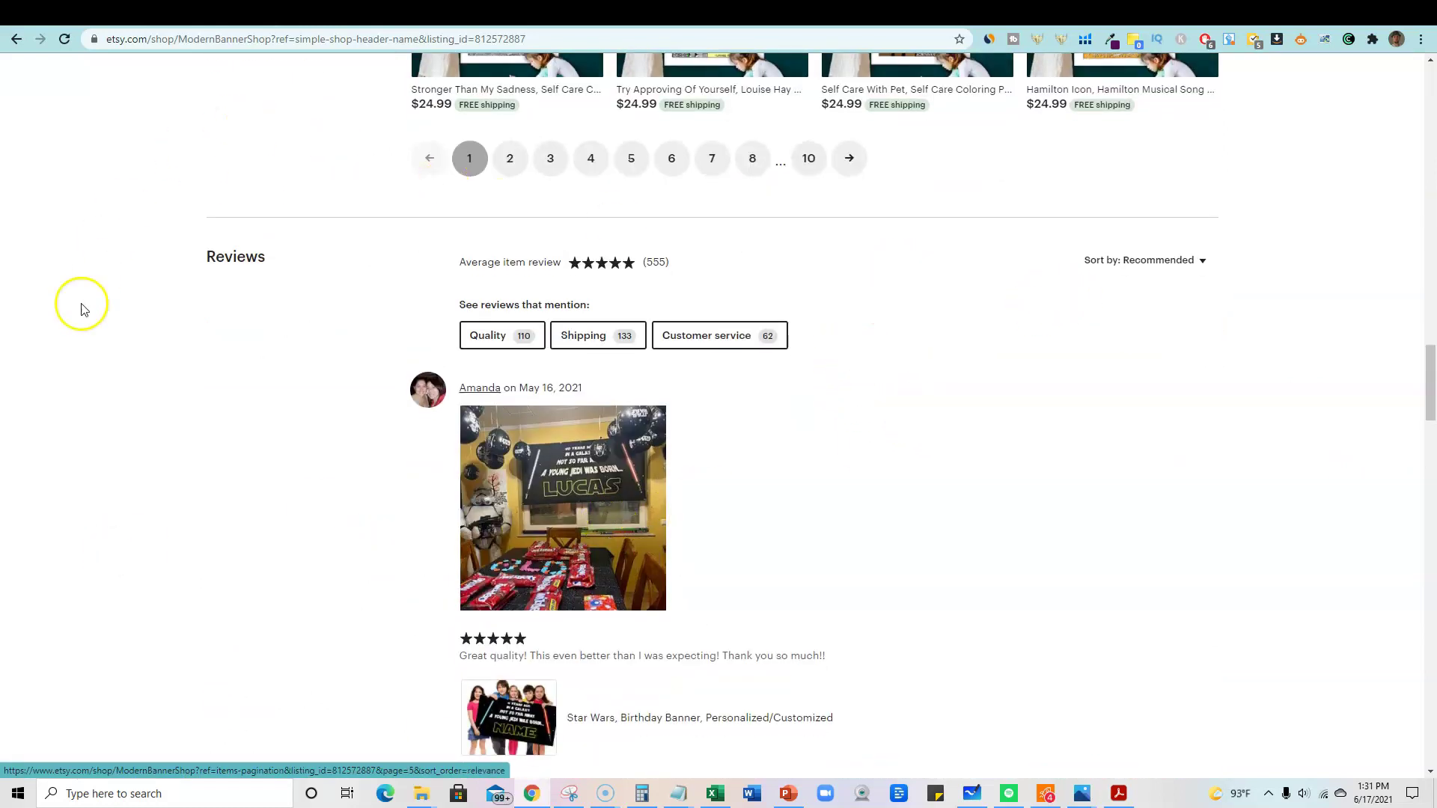
{"action": "scroll", "coordinate": [335, 427], "scroll_direction": "down", "scroll_amount": 6}
{"action": "scroll", "coordinate": [334, 431], "scroll_direction": "down", "scroll_amount": 20}
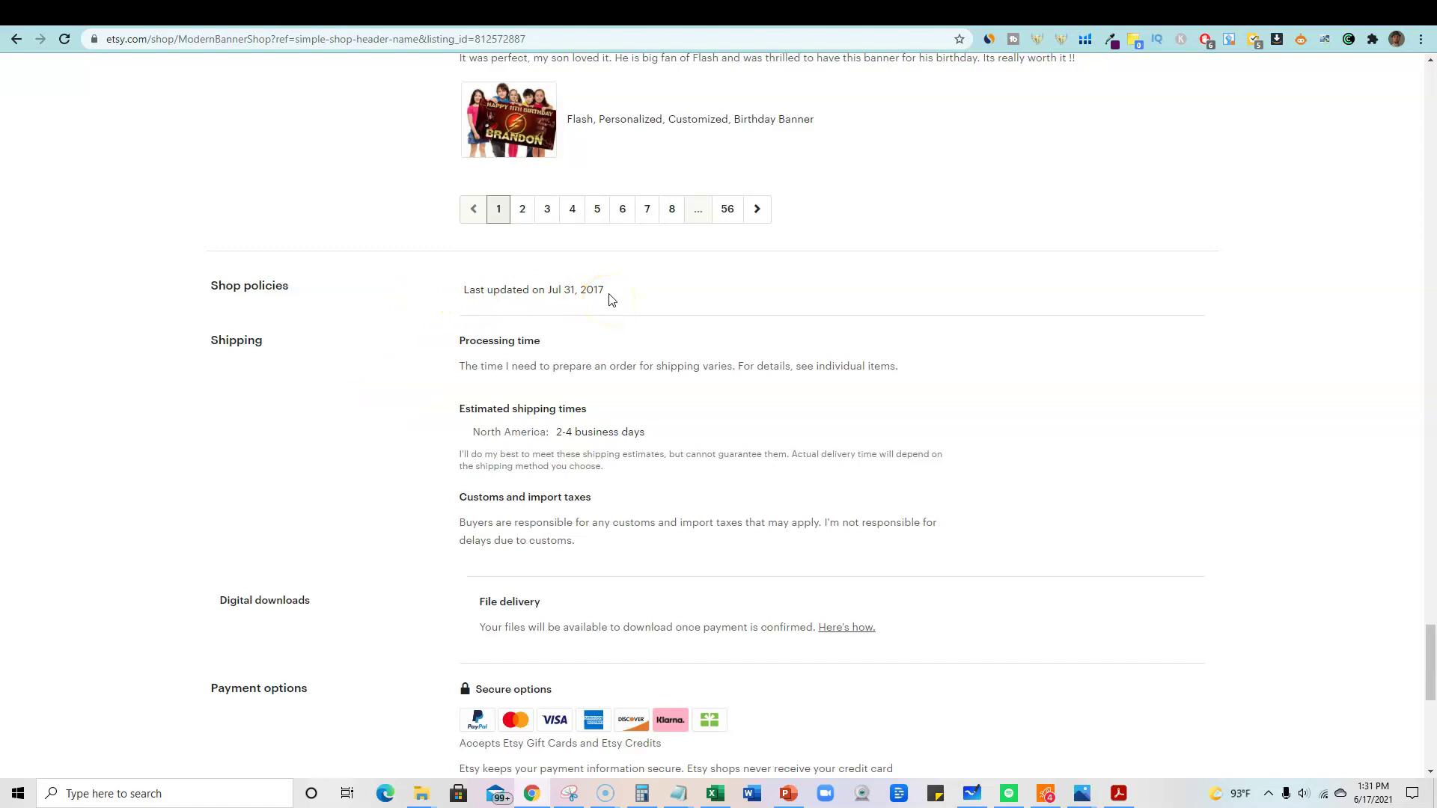
Note the policies' Jul 31, 2017 update date and copy the ModernBannerShop name
{"action": "left_click_drag", "start_coordinate": [620, 294], "coordinate": [243, 269]}
{"action": "scroll", "coordinate": [282, 323], "scroll_direction": "down", "scroll_amount": 8}
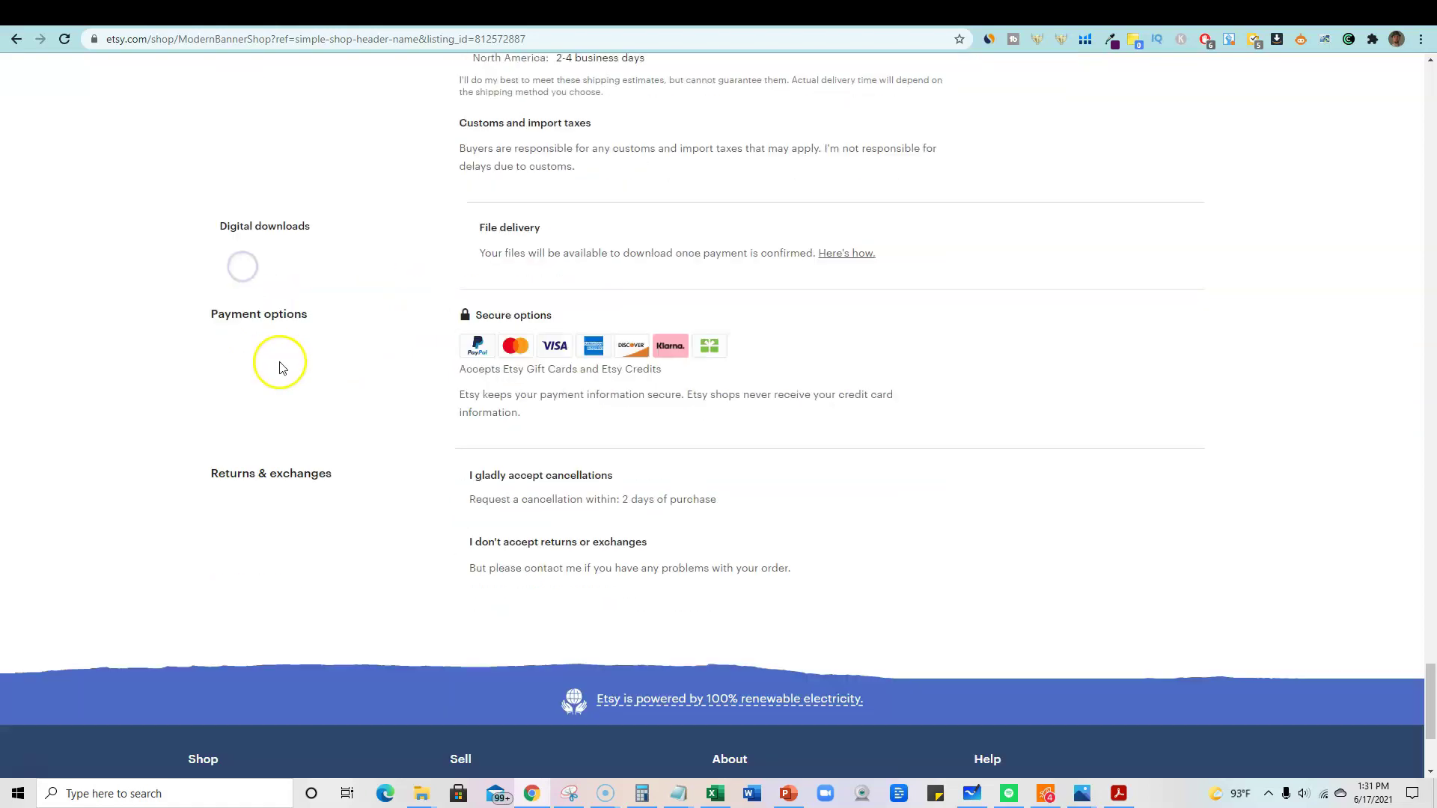
{"action": "scroll", "coordinate": [658, 520], "scroll_direction": "up", "scroll_amount": 20}
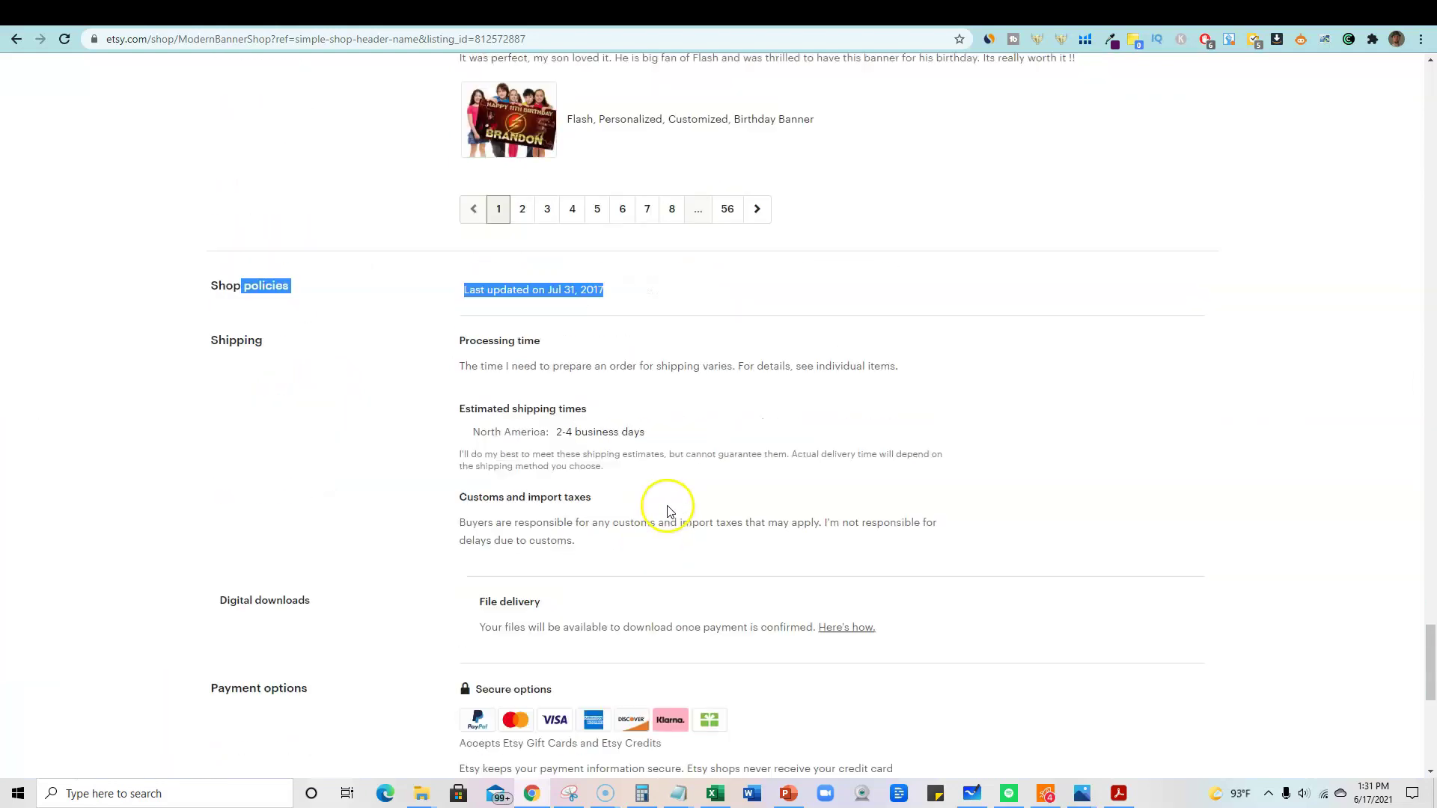
{"action": "left_click_drag", "start_coordinate": [1431, 533], "coordinate": [1430, 89]}
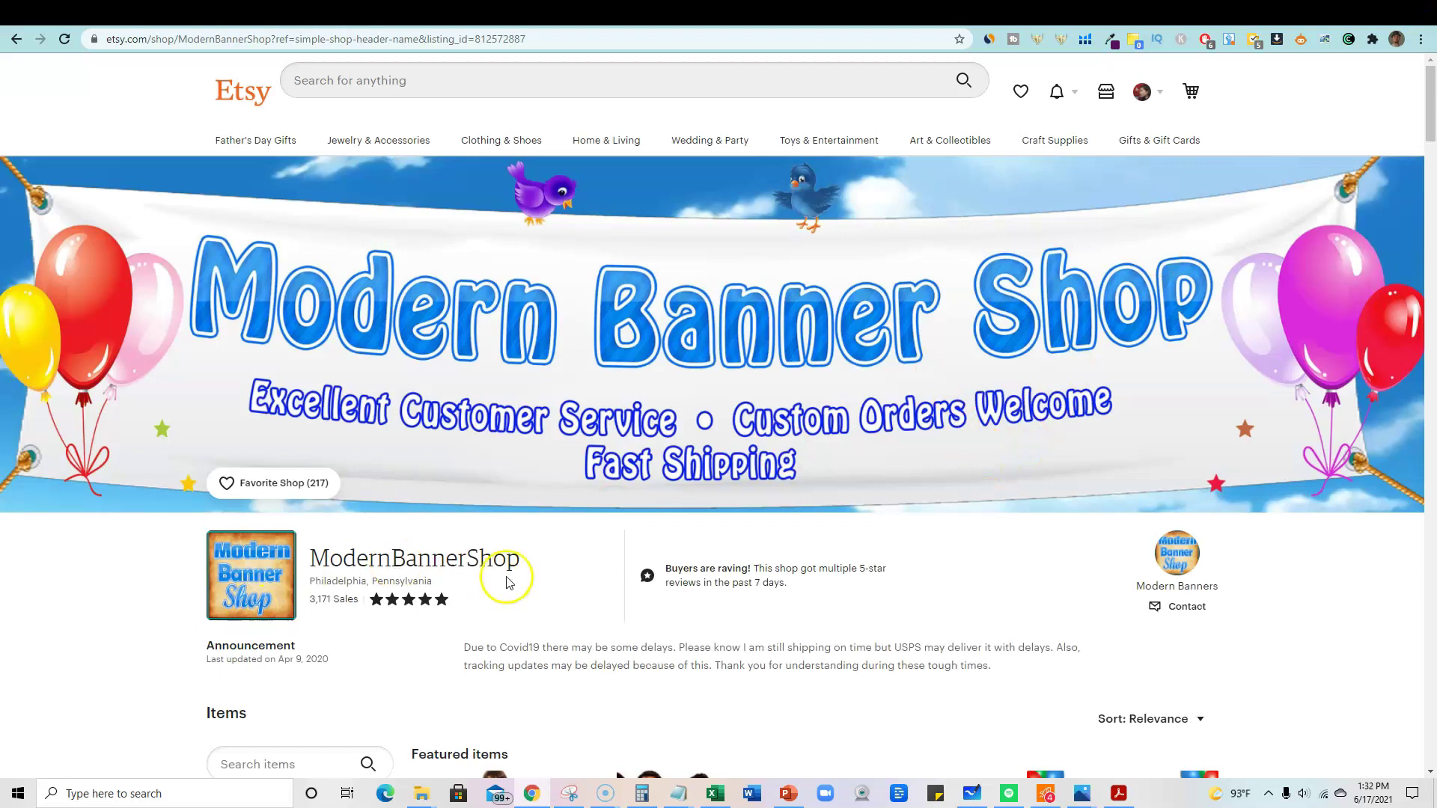
{"action": "left_click_drag", "start_coordinate": [527, 565], "coordinate": [320, 567]}
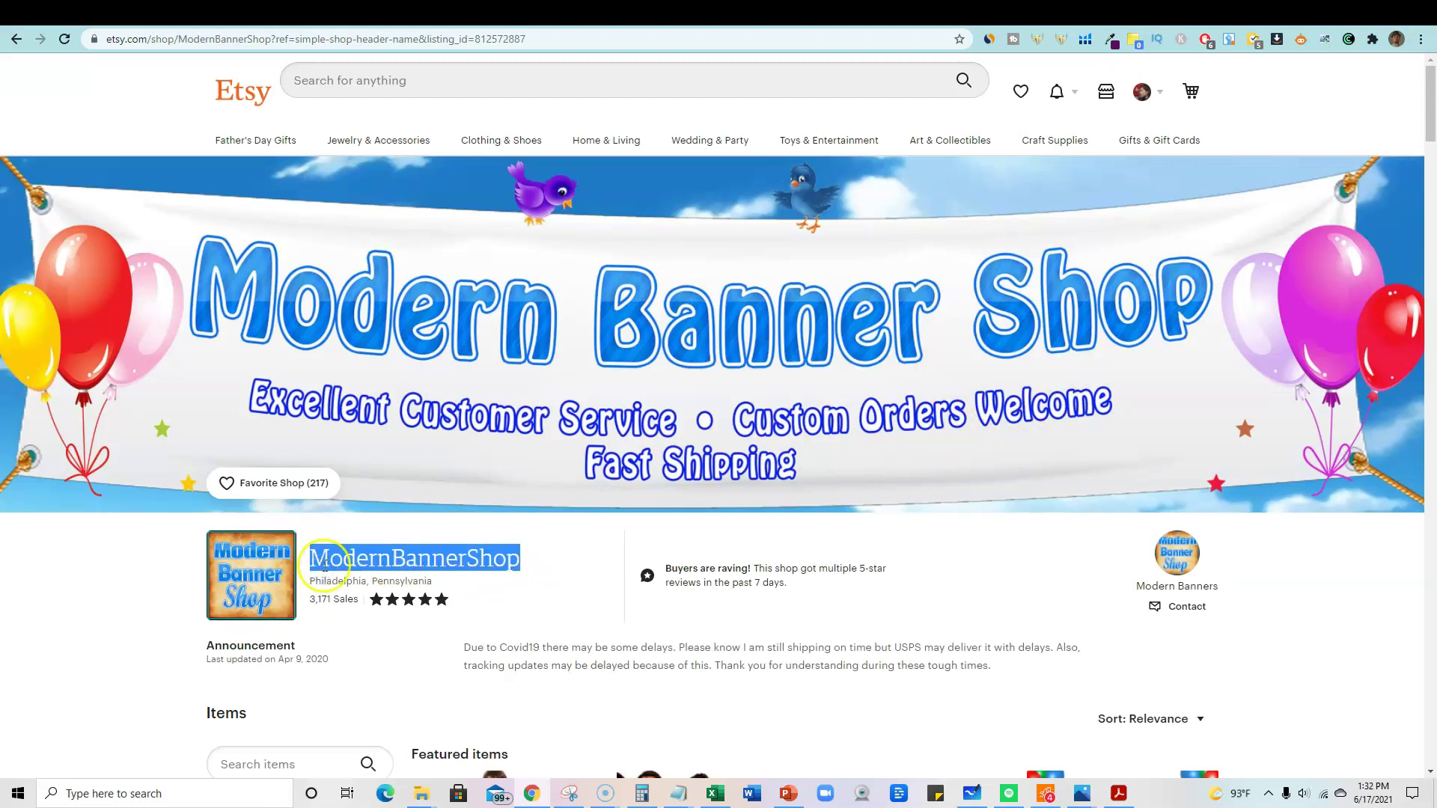
Add ModernBannerShop to the Competition Tracker, showing 3,171 sales, 339 listings and 217 likes
{"action": "left_click", "coordinate": [893, 19]}
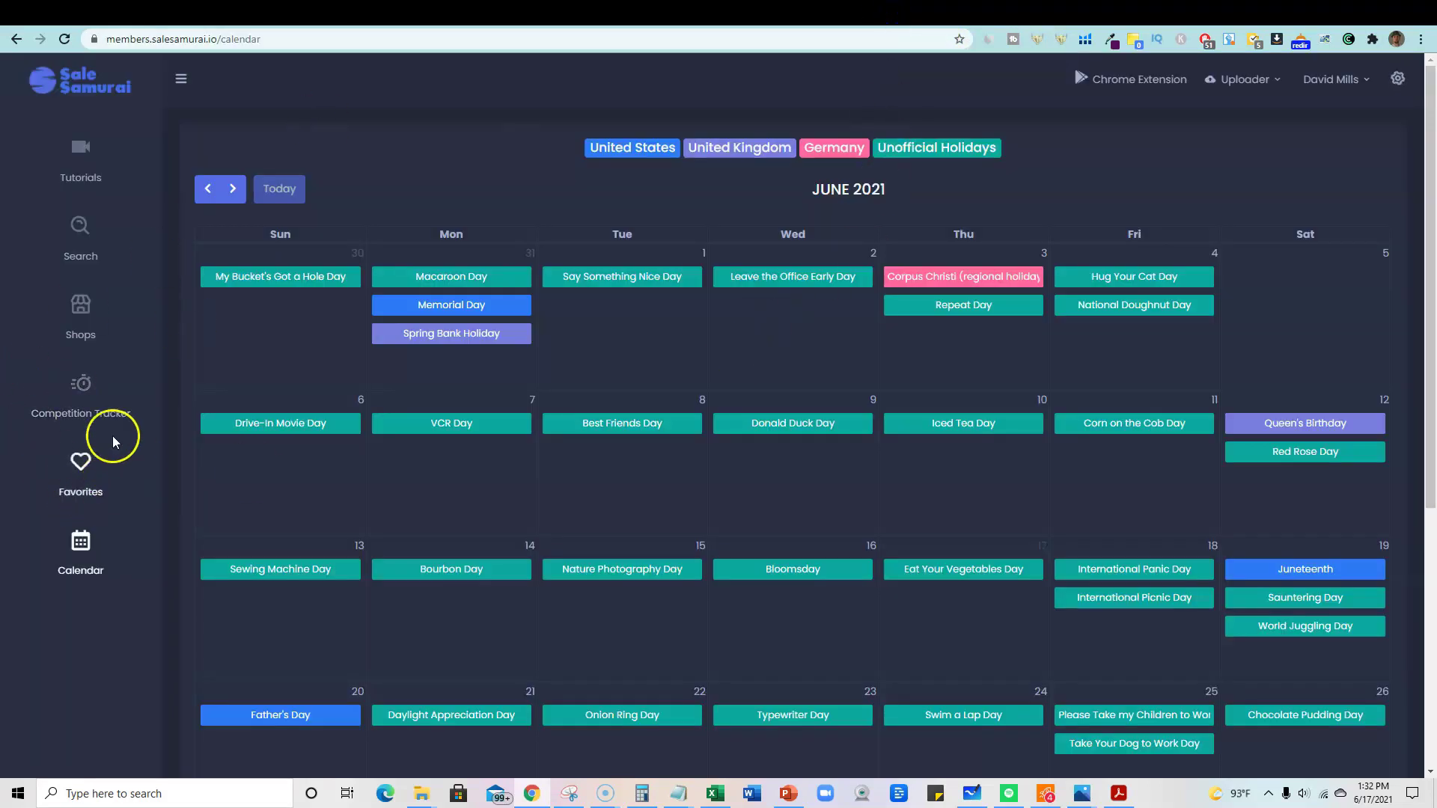
{"action": "left_click", "coordinate": [101, 417]}
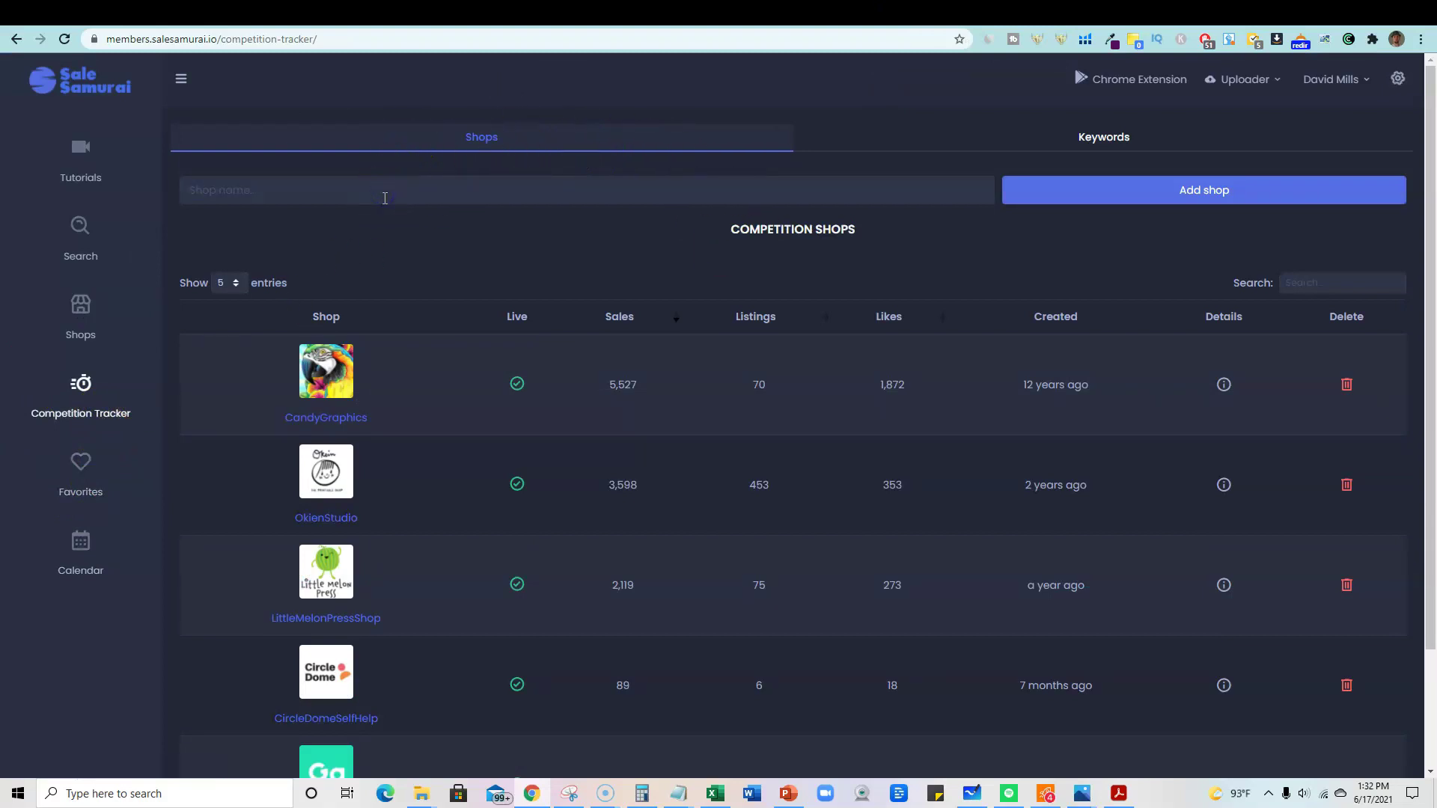
{"action": "left_click", "coordinate": [1228, 191]}
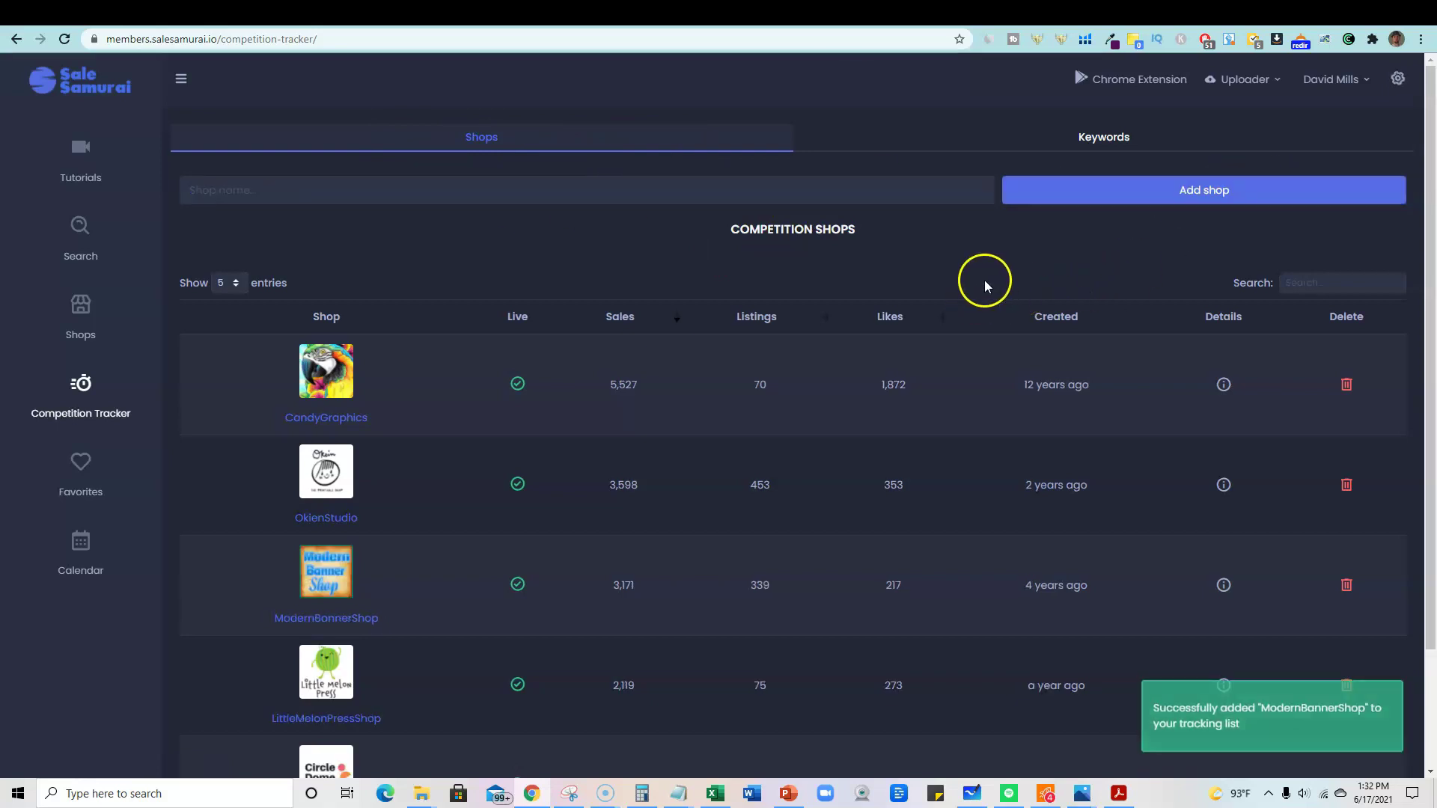
{"action": "scroll", "coordinate": [621, 418], "scroll_direction": "down", "scroll_amount": 2}
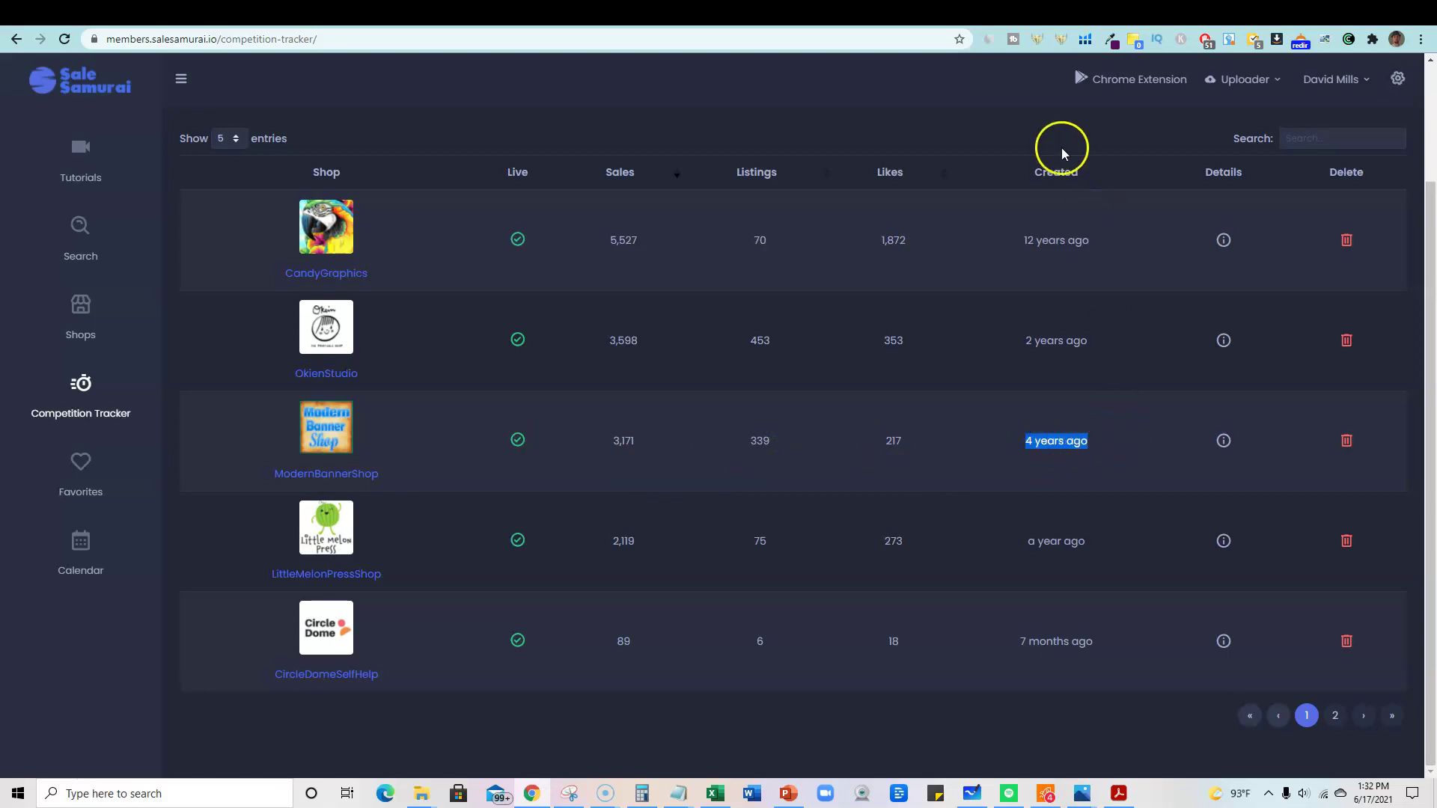
{"action": "scroll", "coordinate": [836, 380], "scroll_direction": "up", "scroll_amount": 2}
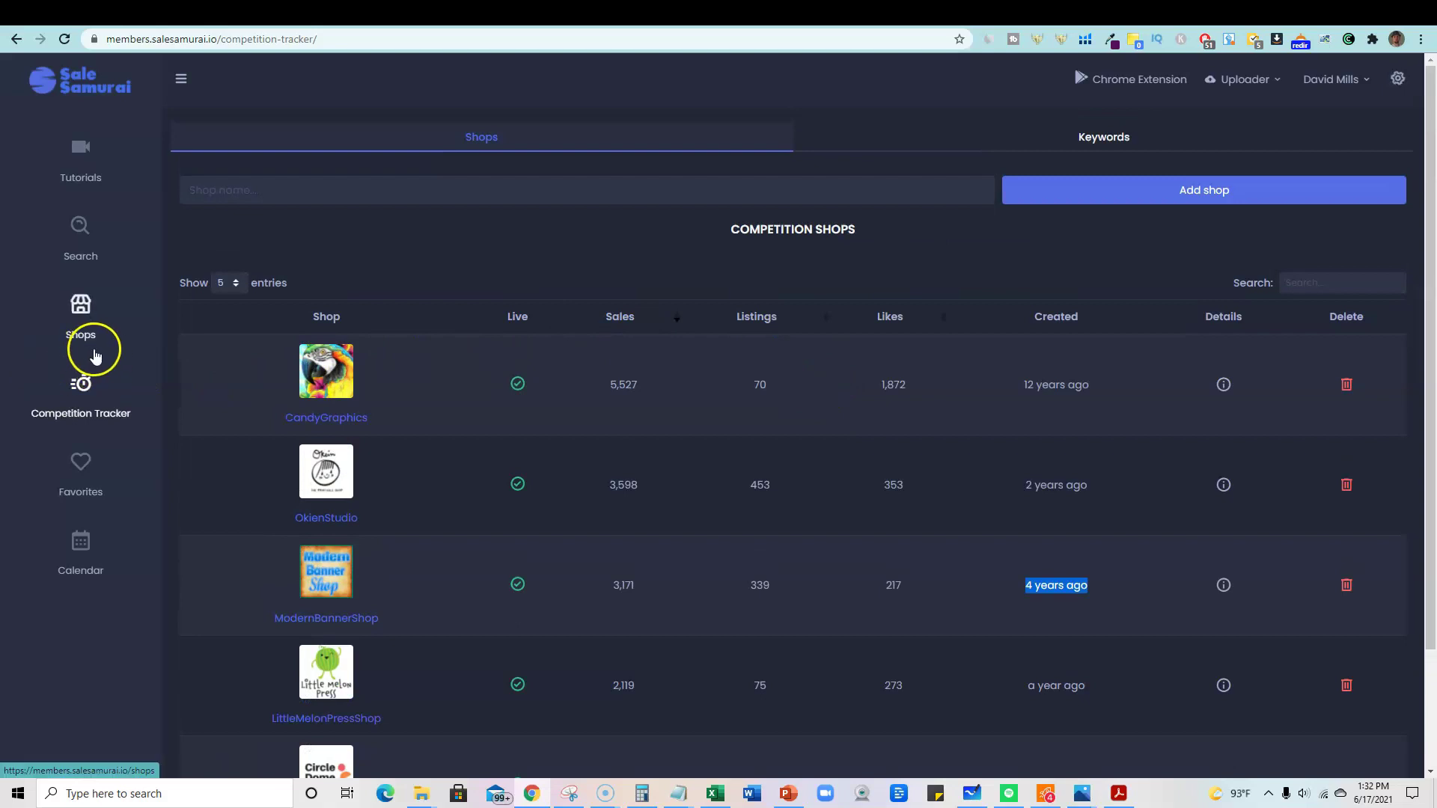
Search 'coloring pages' (1,049 volume, 50,100 competition) and view page 3 of its tags
{"action": "left_click", "coordinate": [79, 229]}
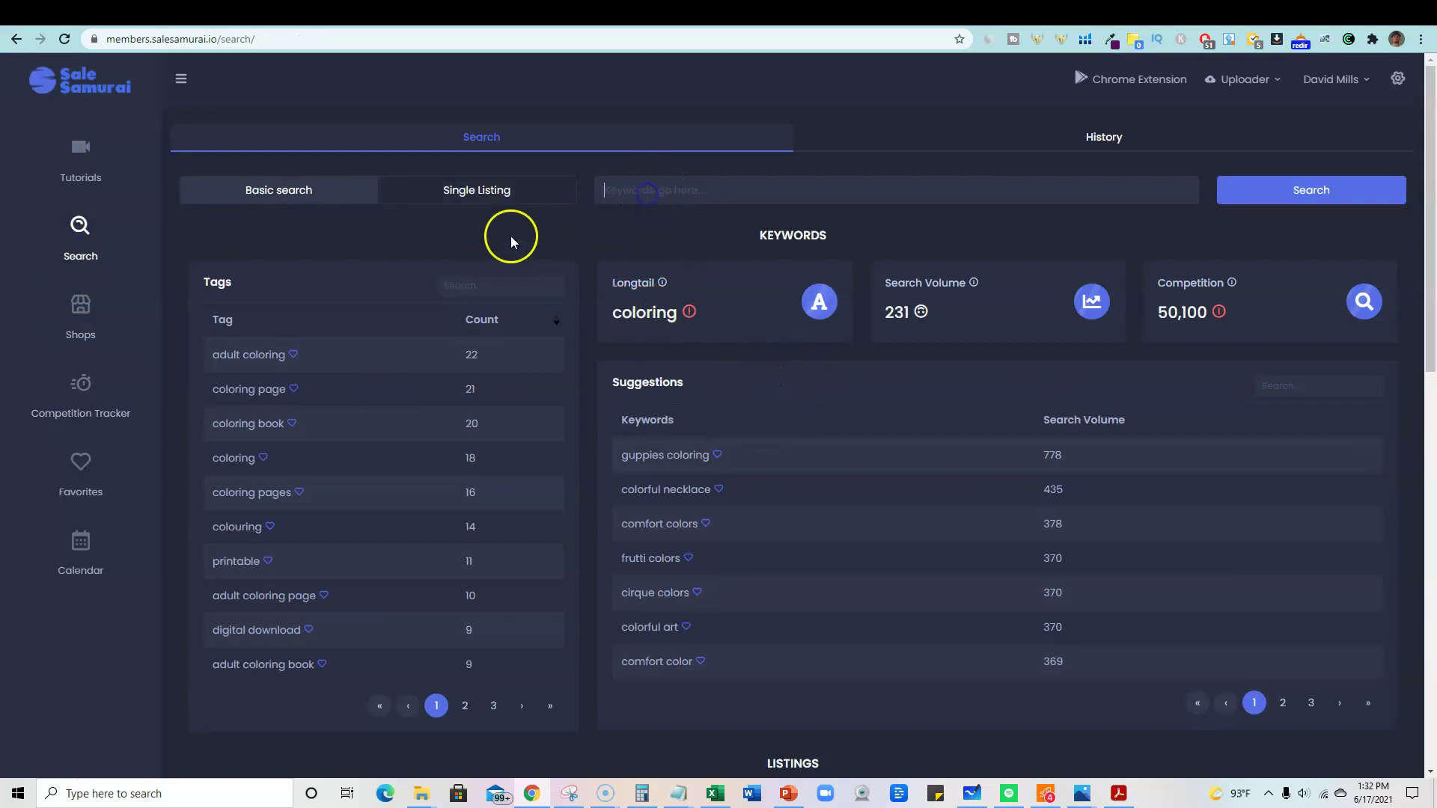
{"action": "left_click", "coordinate": [704, 194]}
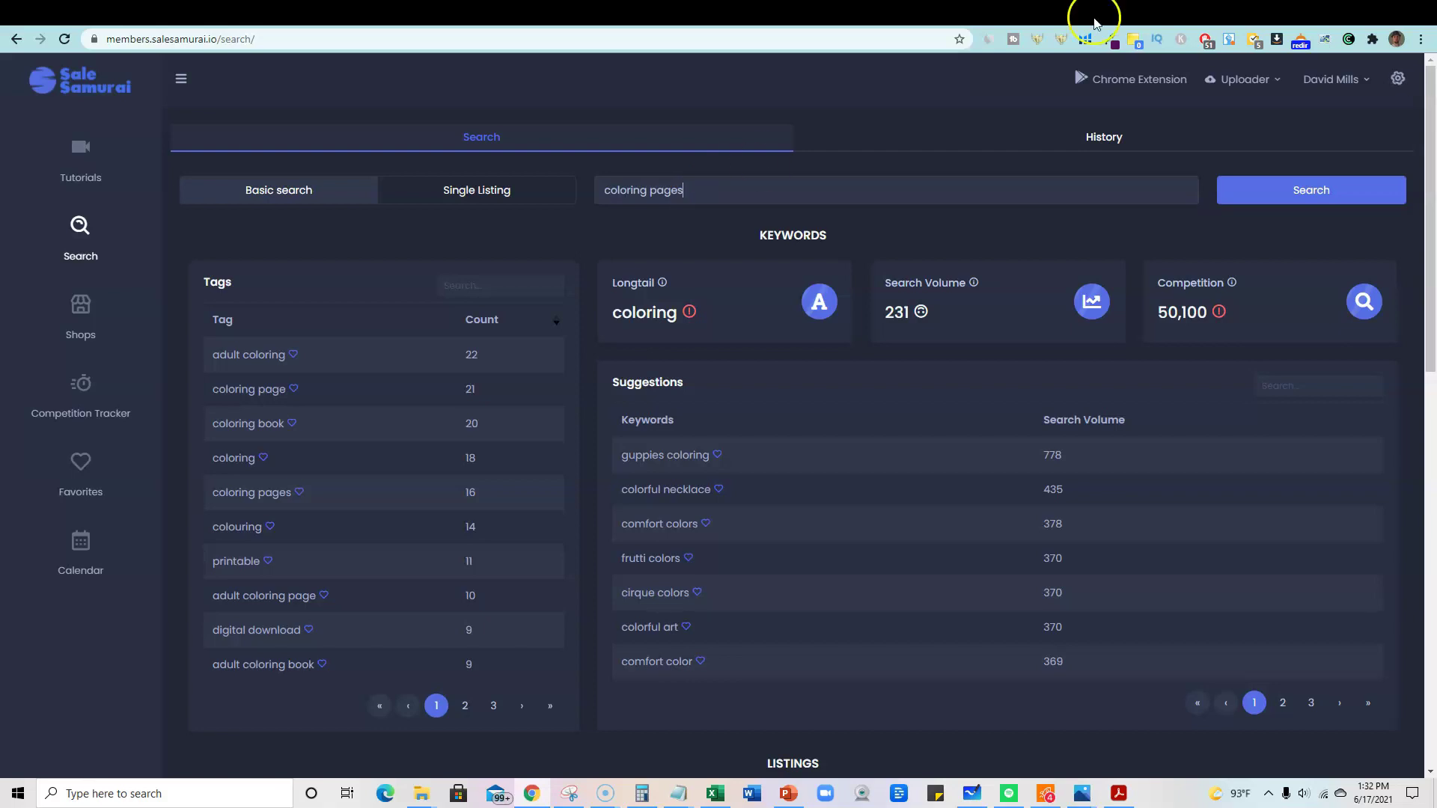
{"action": "left_click", "coordinate": [1260, 198]}
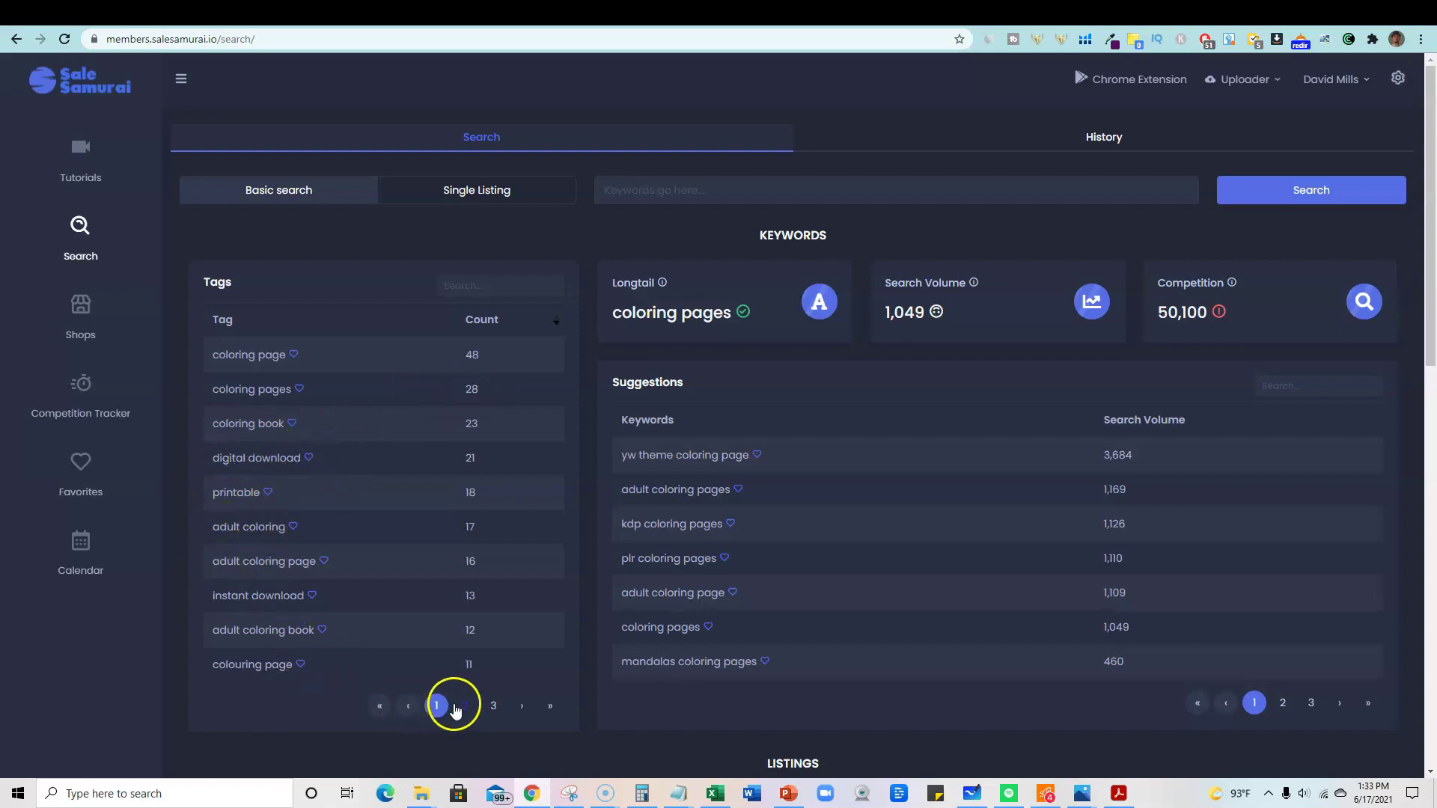
{"action": "left_click", "coordinate": [494, 706]}
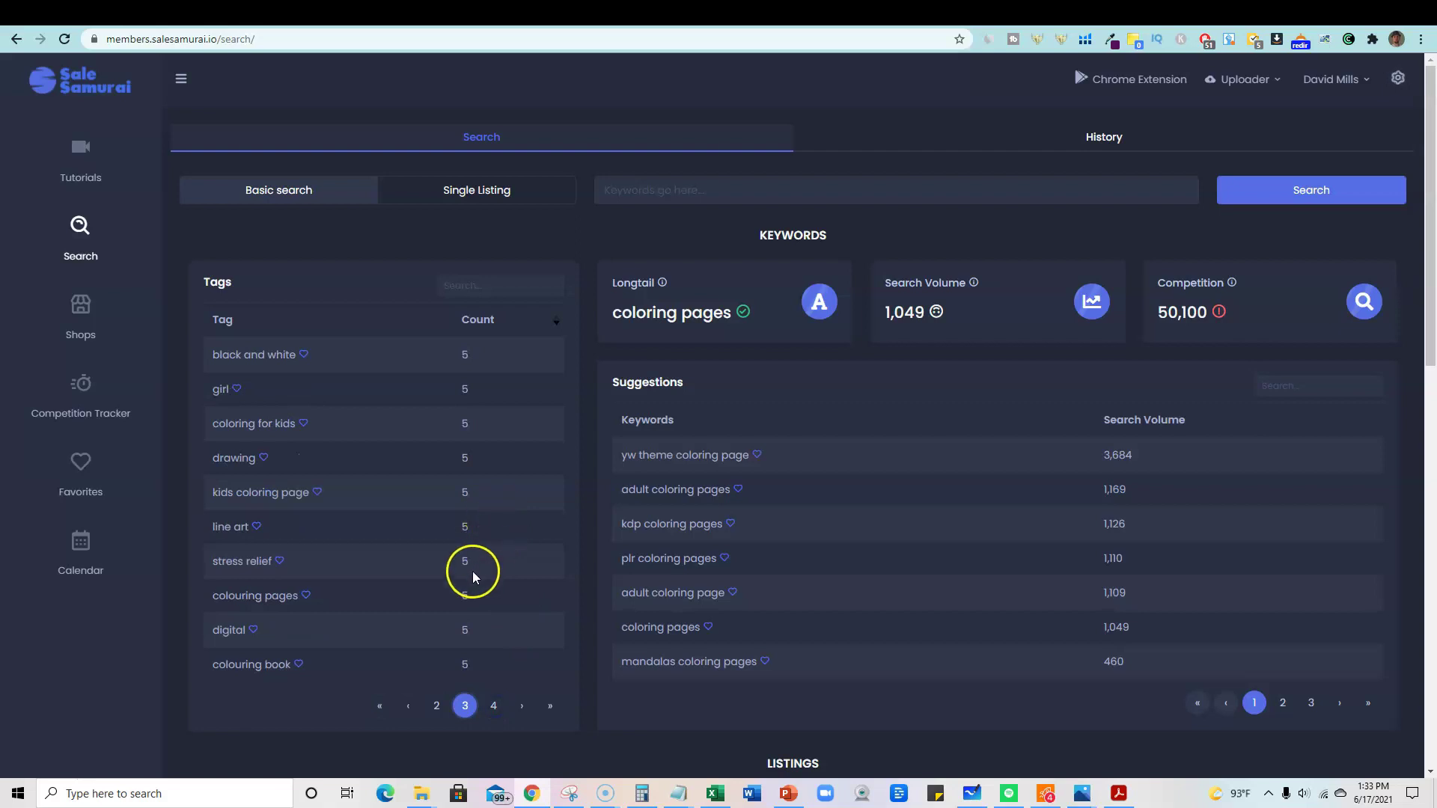
{"action": "scroll", "coordinate": [477, 598], "scroll_direction": "down", "scroll_amount": 3}
{"action": "scroll", "coordinate": [498, 494], "scroll_direction": "up", "scroll_amount": 3}
{"action": "scroll", "coordinate": [660, 501], "scroll_direction": "down", "scroll_amount": 1}
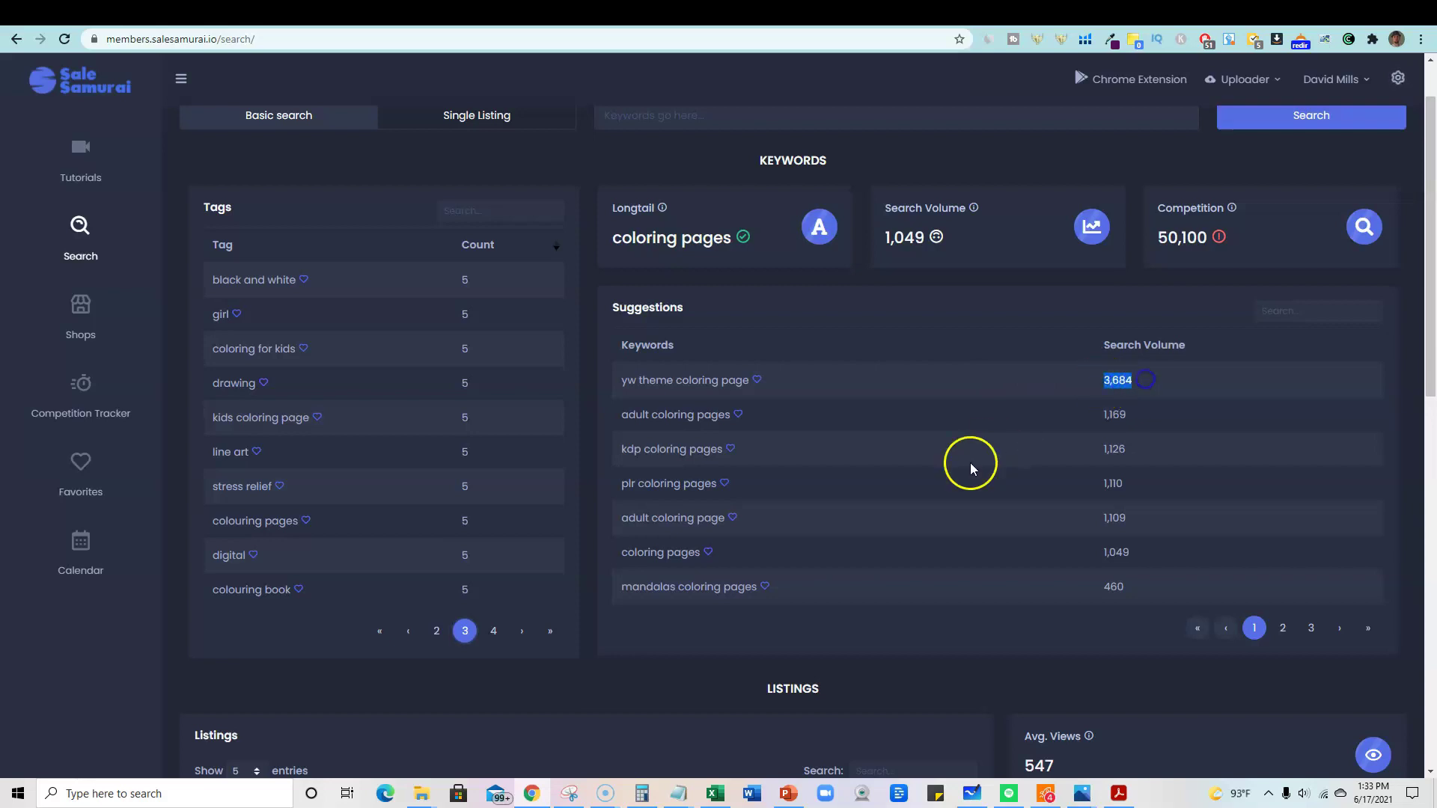
Favorite 'yw theme coloring page' into a new 'coloring page trending' category
{"action": "left_click", "coordinate": [938, 311]}
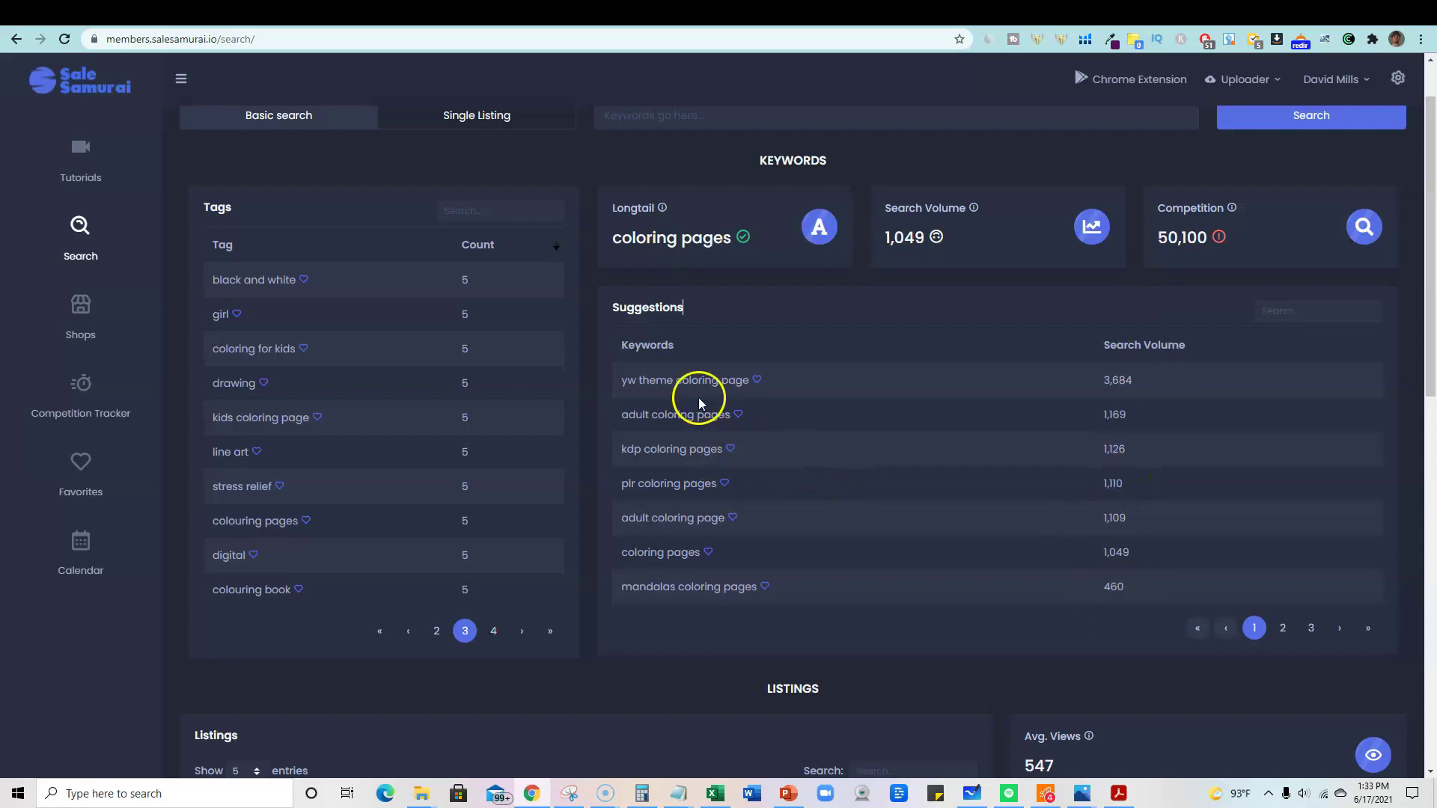
{"action": "left_click", "coordinate": [758, 382]}
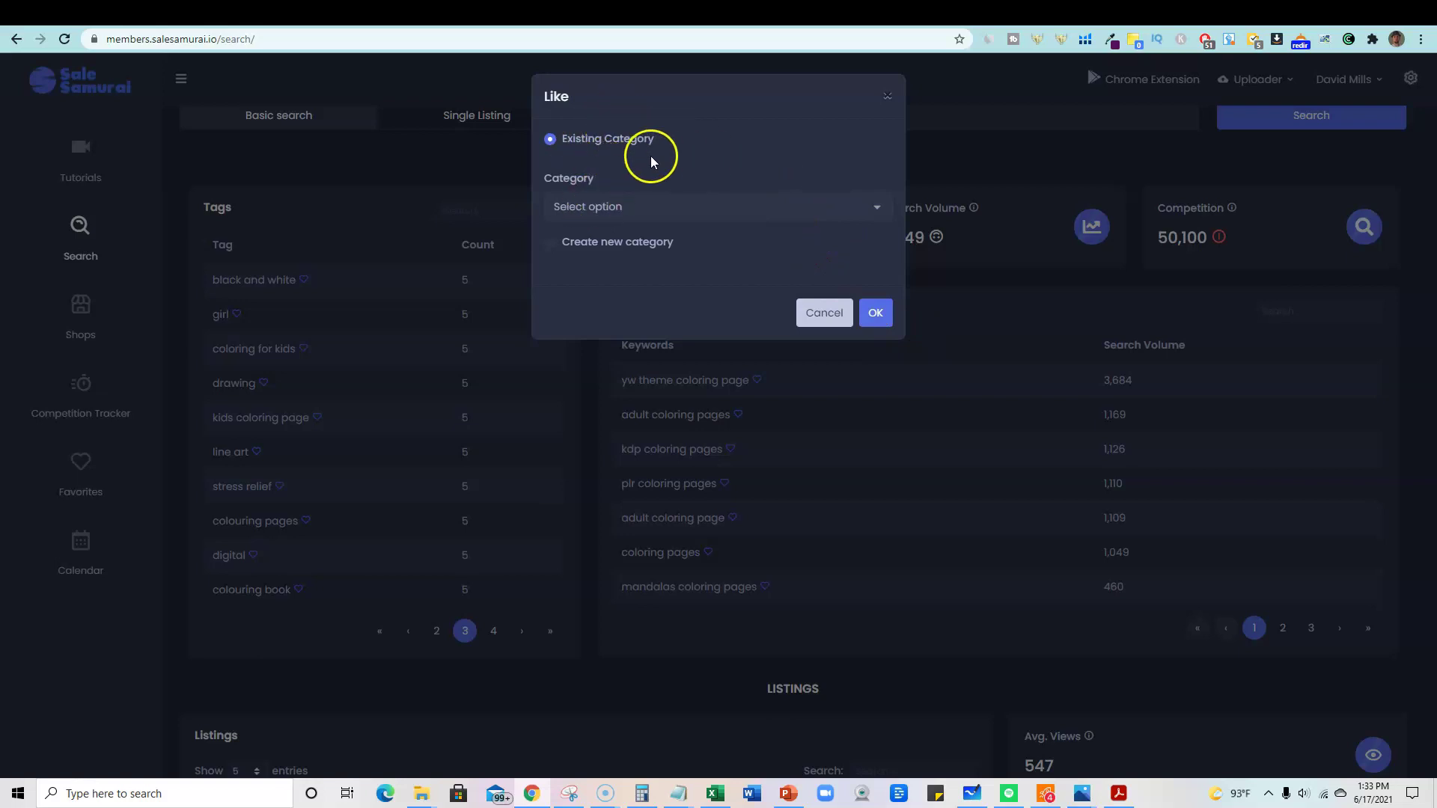
{"action": "left_click", "coordinate": [551, 247]}
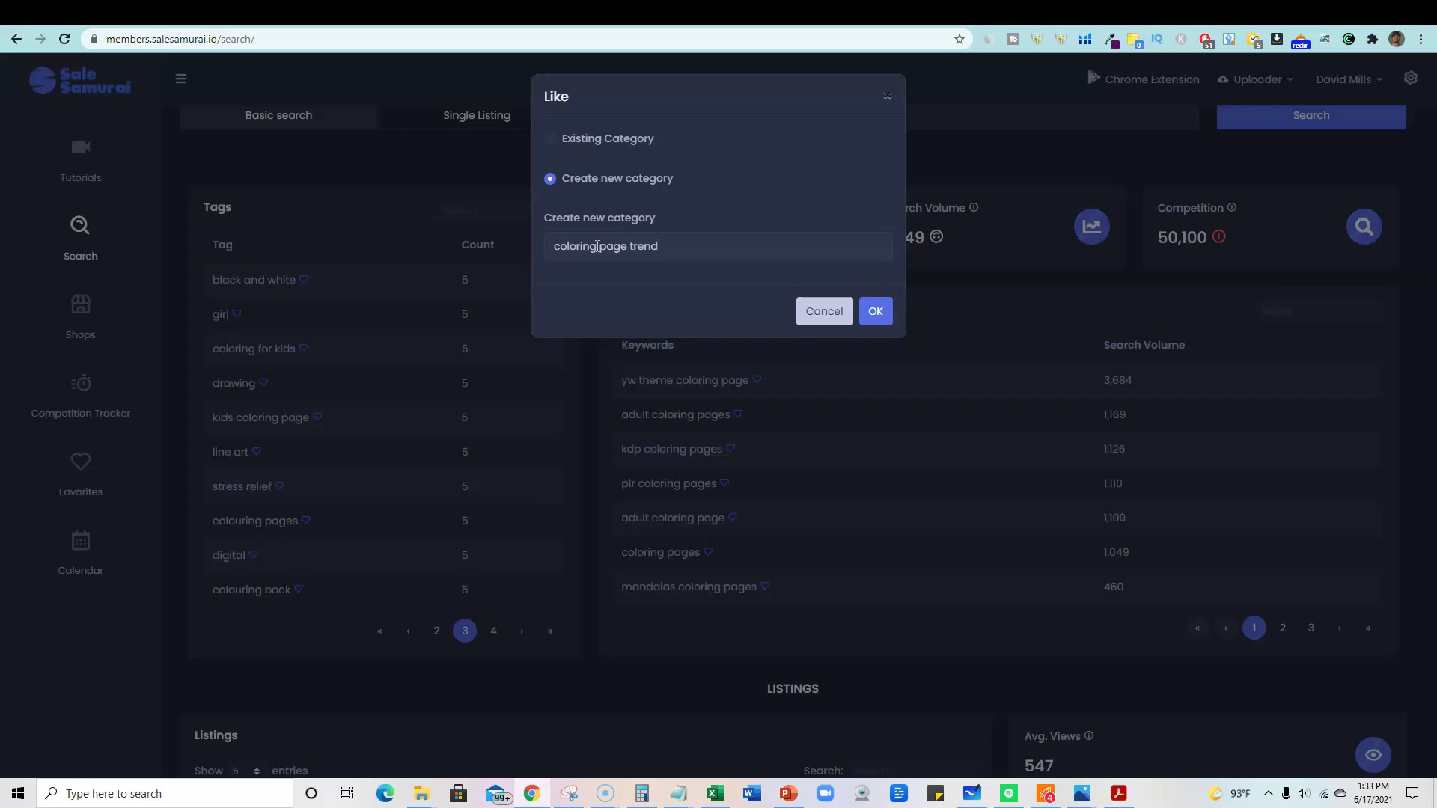
{"action": "left_click", "coordinate": [881, 318]}
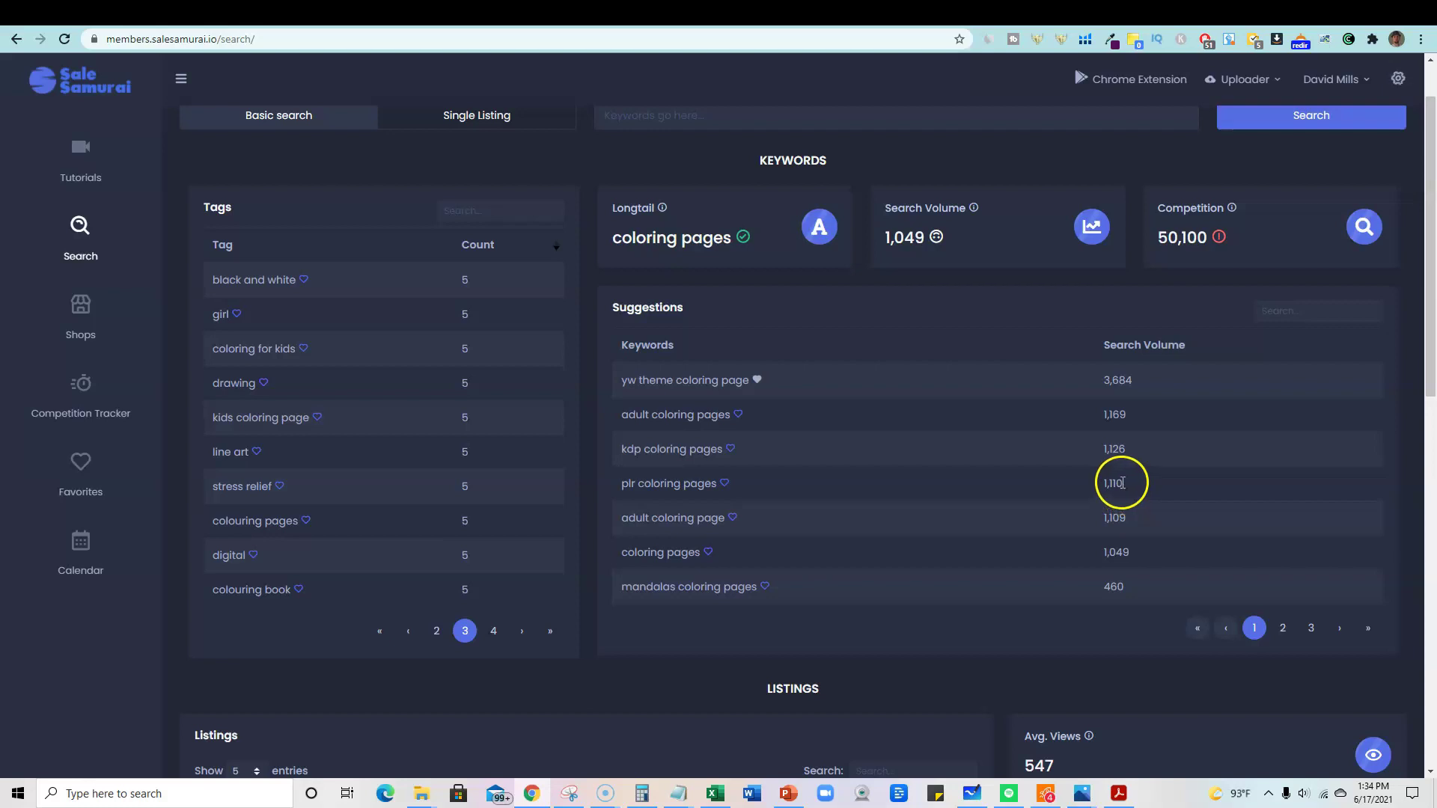
Favorite 'plr coloring pages' into the existing 'coloring page trending' category
{"action": "left_click", "coordinate": [1123, 487]}
{"action": "left_click", "coordinate": [724, 483]}
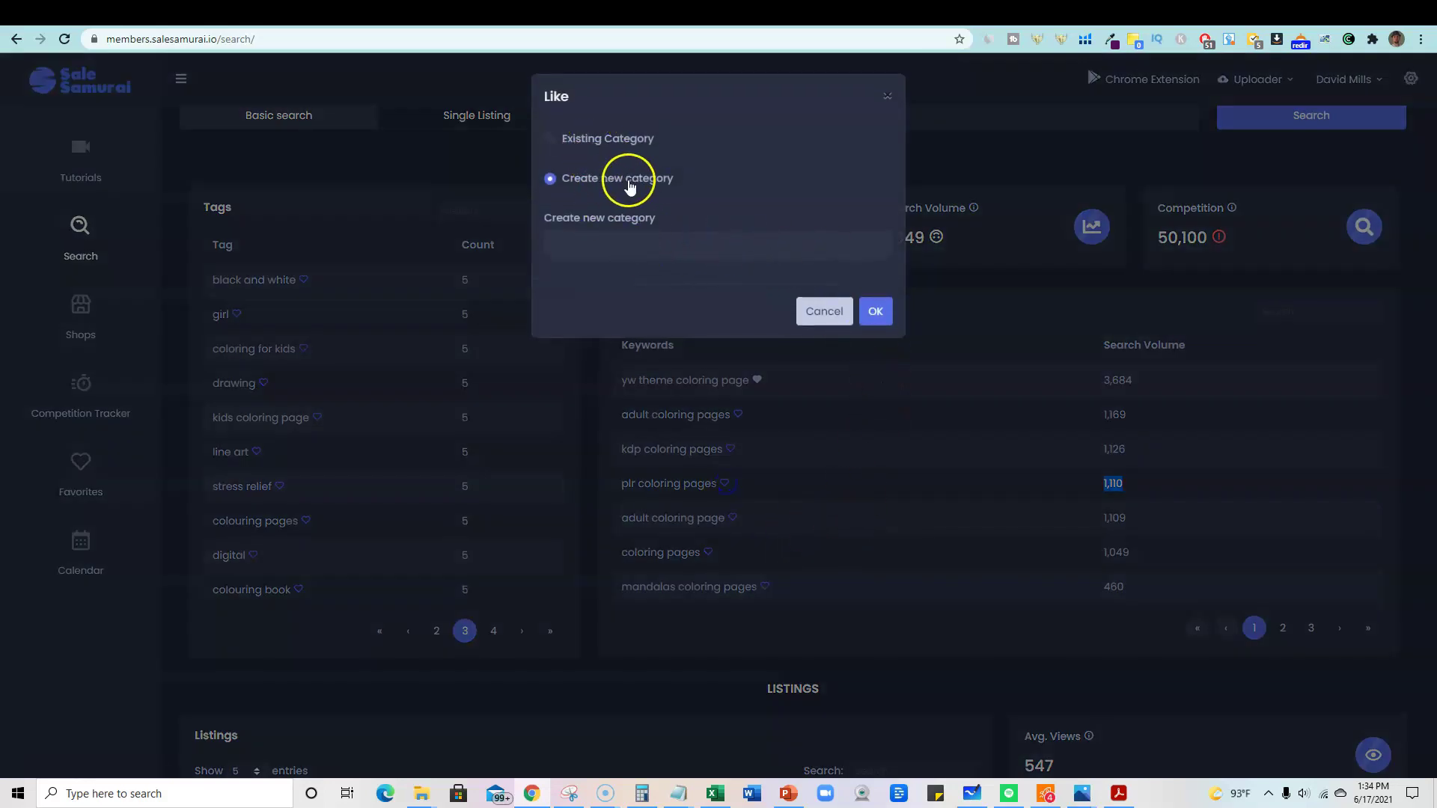
{"action": "left_click", "coordinate": [609, 245]}
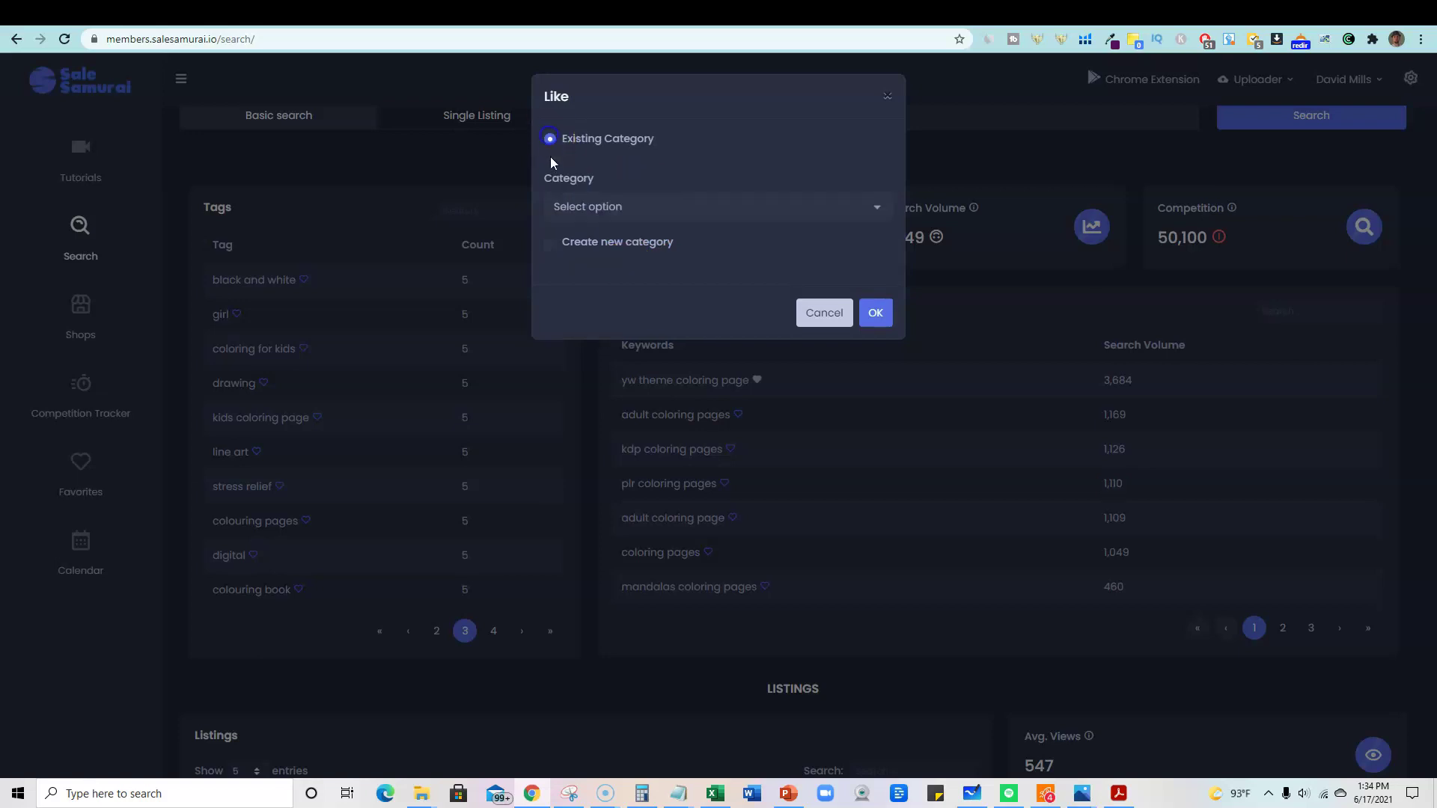
{"action": "left_click", "coordinate": [629, 205]}
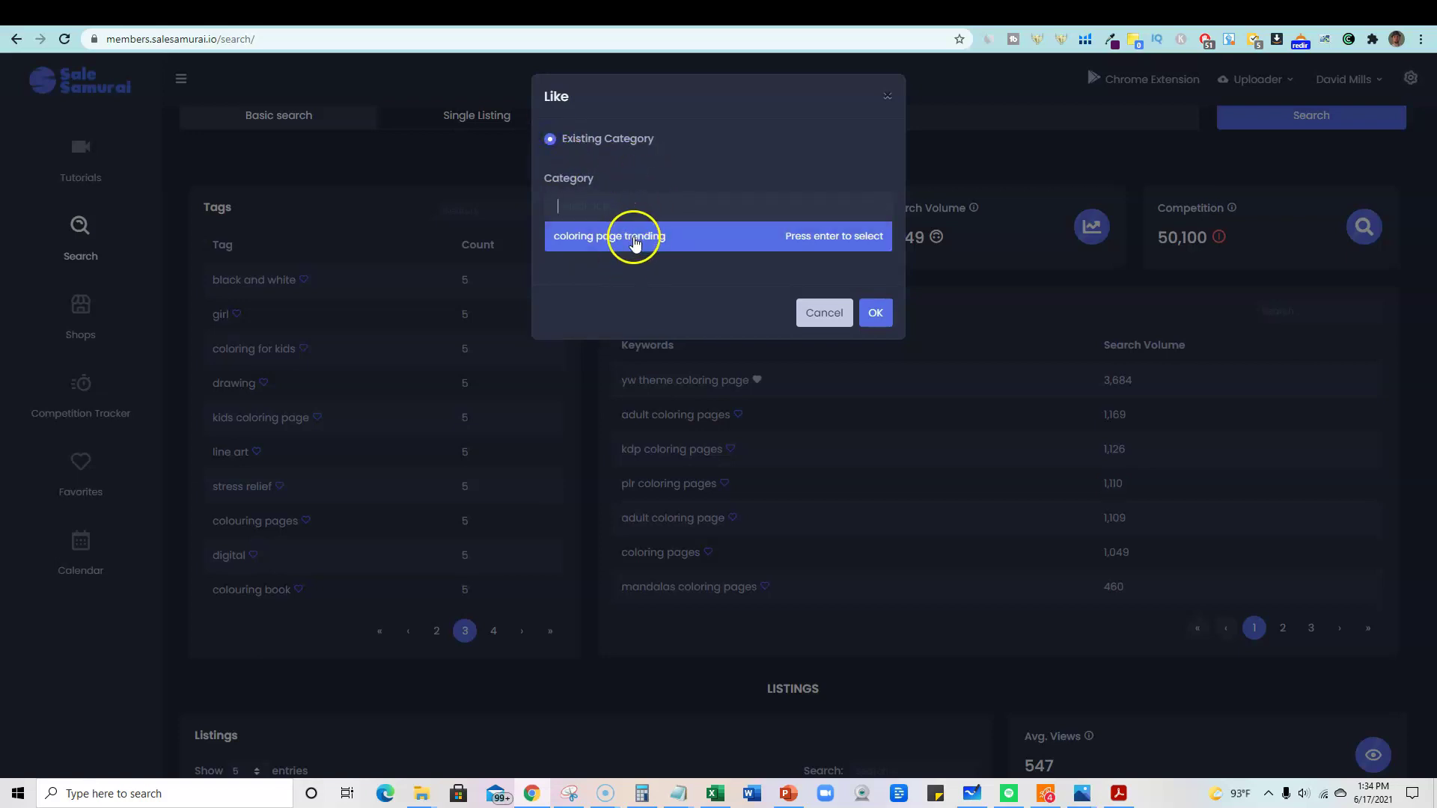
{"action": "left_click", "coordinate": [633, 238]}
Confirm saving to the 'coloring page trending' favorites list and scan the results page
{"action": "left_click", "coordinate": [876, 313]}
{"action": "scroll", "coordinate": [1156, 548], "scroll_direction": "down", "scroll_amount": 4}
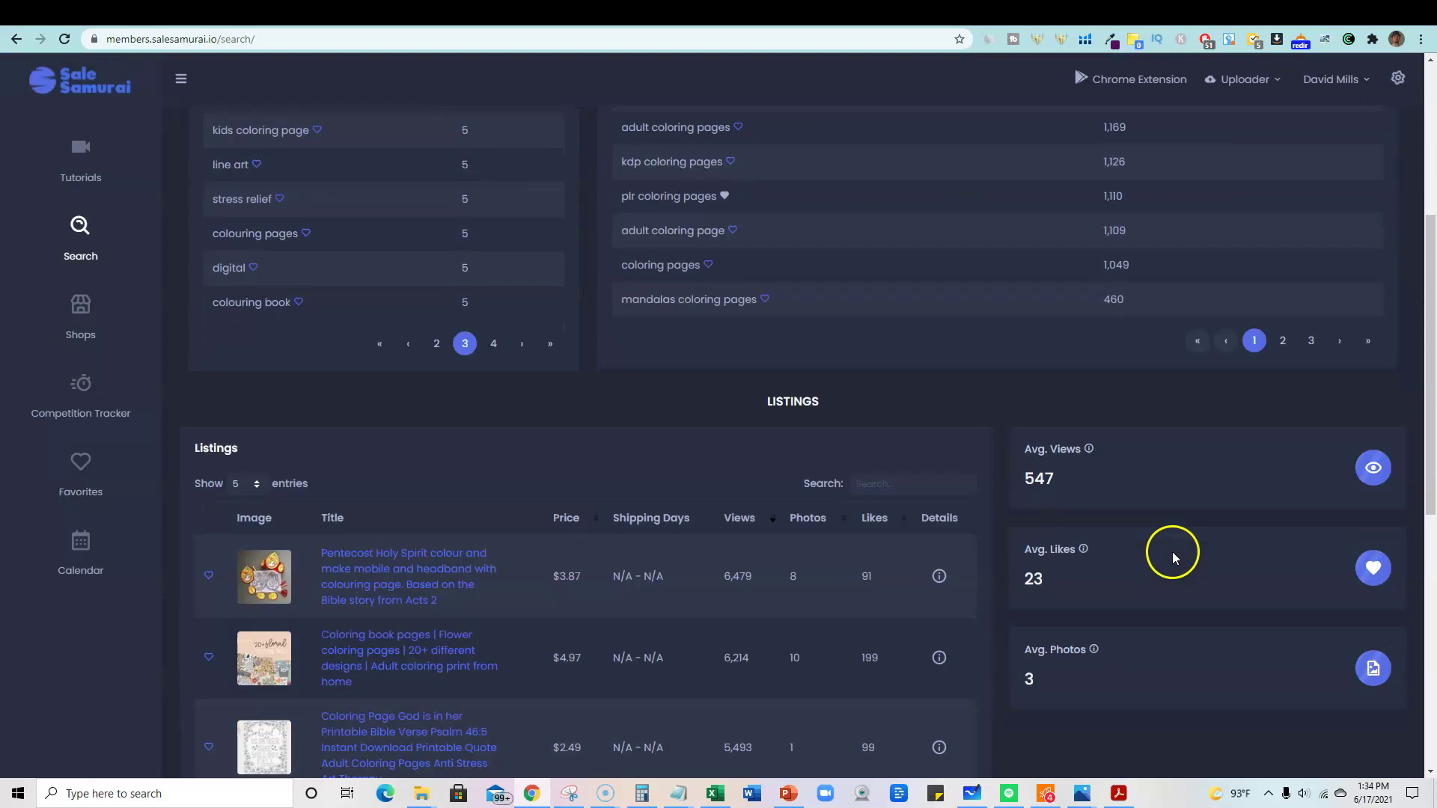
{"action": "scroll", "coordinate": [1157, 545], "scroll_direction": "up", "scroll_amount": 5}
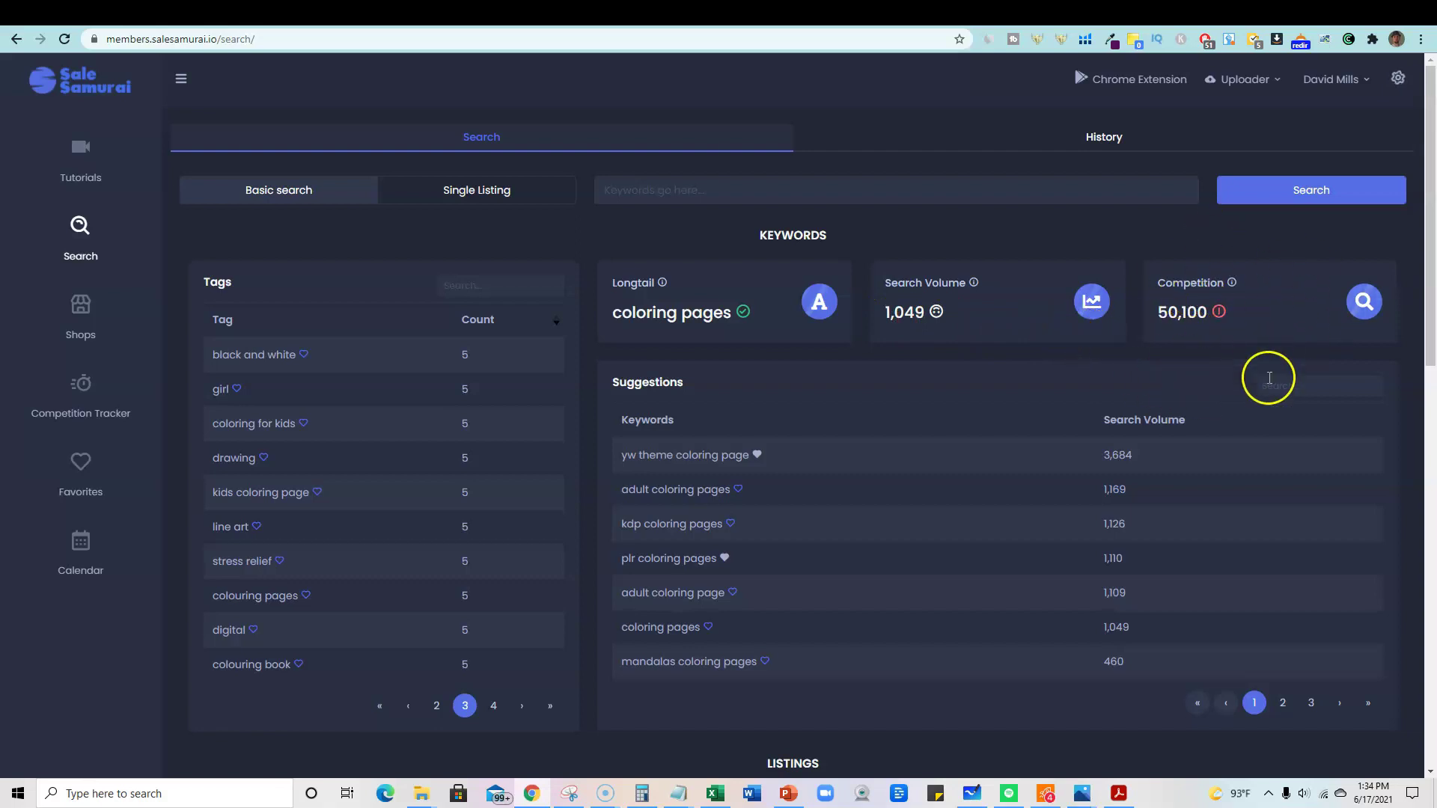
{"action": "scroll", "coordinate": [896, 549], "scroll_direction": "down", "scroll_amount": 7}
{"action": "scroll", "coordinate": [950, 541], "scroll_direction": "up", "scroll_amount": 7}
{"action": "left_click", "coordinate": [533, 201]}
Review the top listing's 6,479 views and full title, then continue toward the Price Spread chart
{"action": "scroll", "coordinate": [959, 582], "scroll_direction": "down", "scroll_amount": 9}
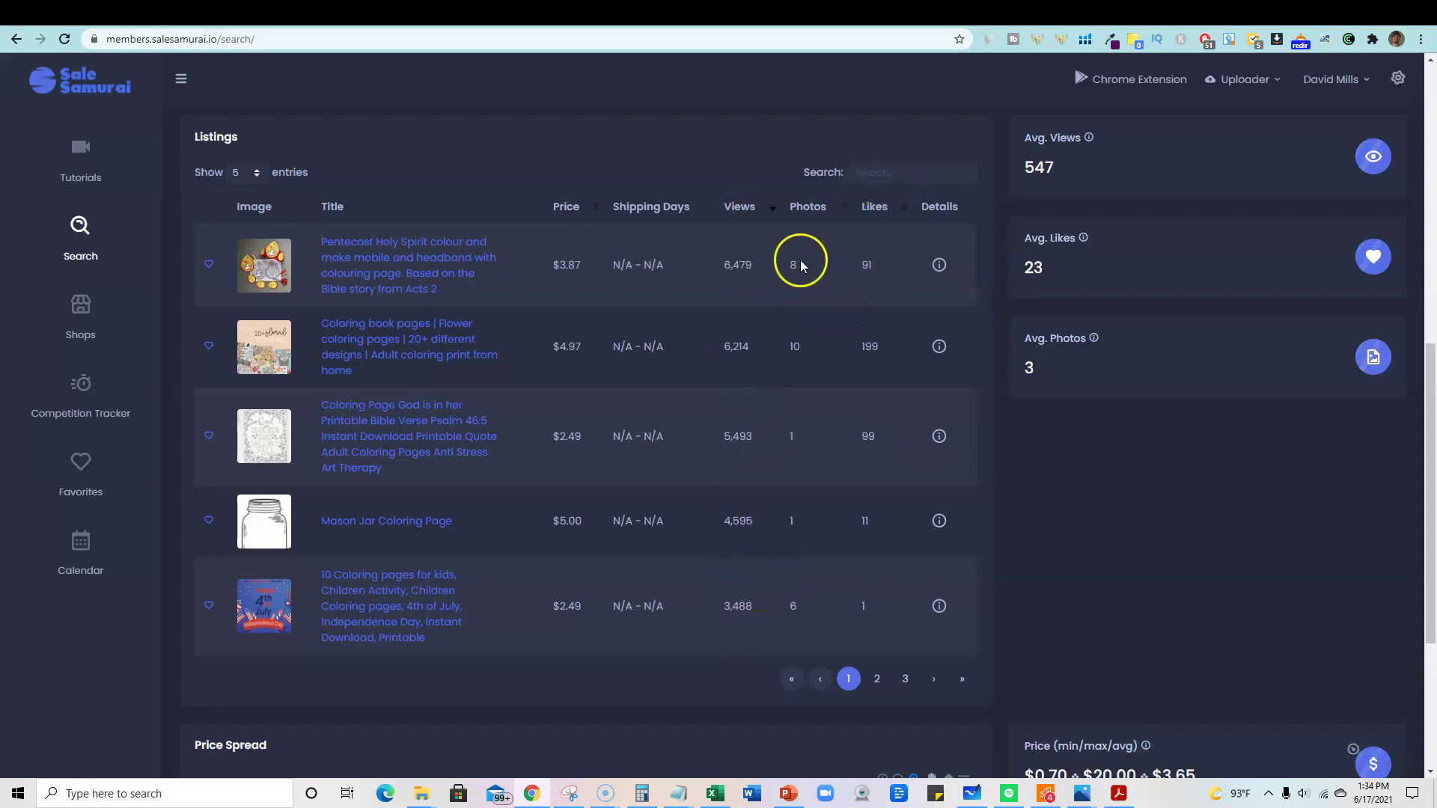
{"action": "left_click_drag", "start_coordinate": [753, 266], "coordinate": [728, 262]}
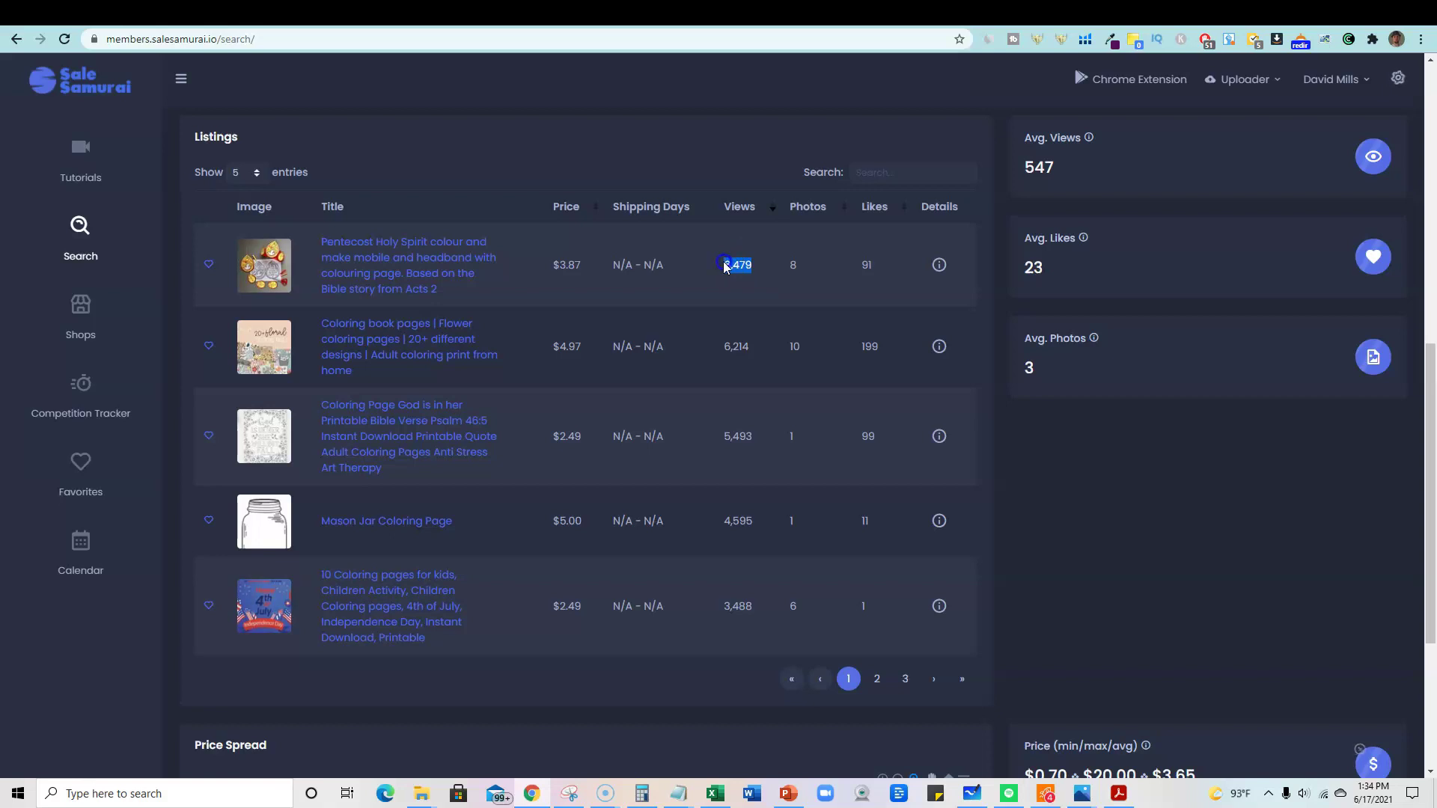
{"action": "triple_click", "coordinate": [417, 295]}
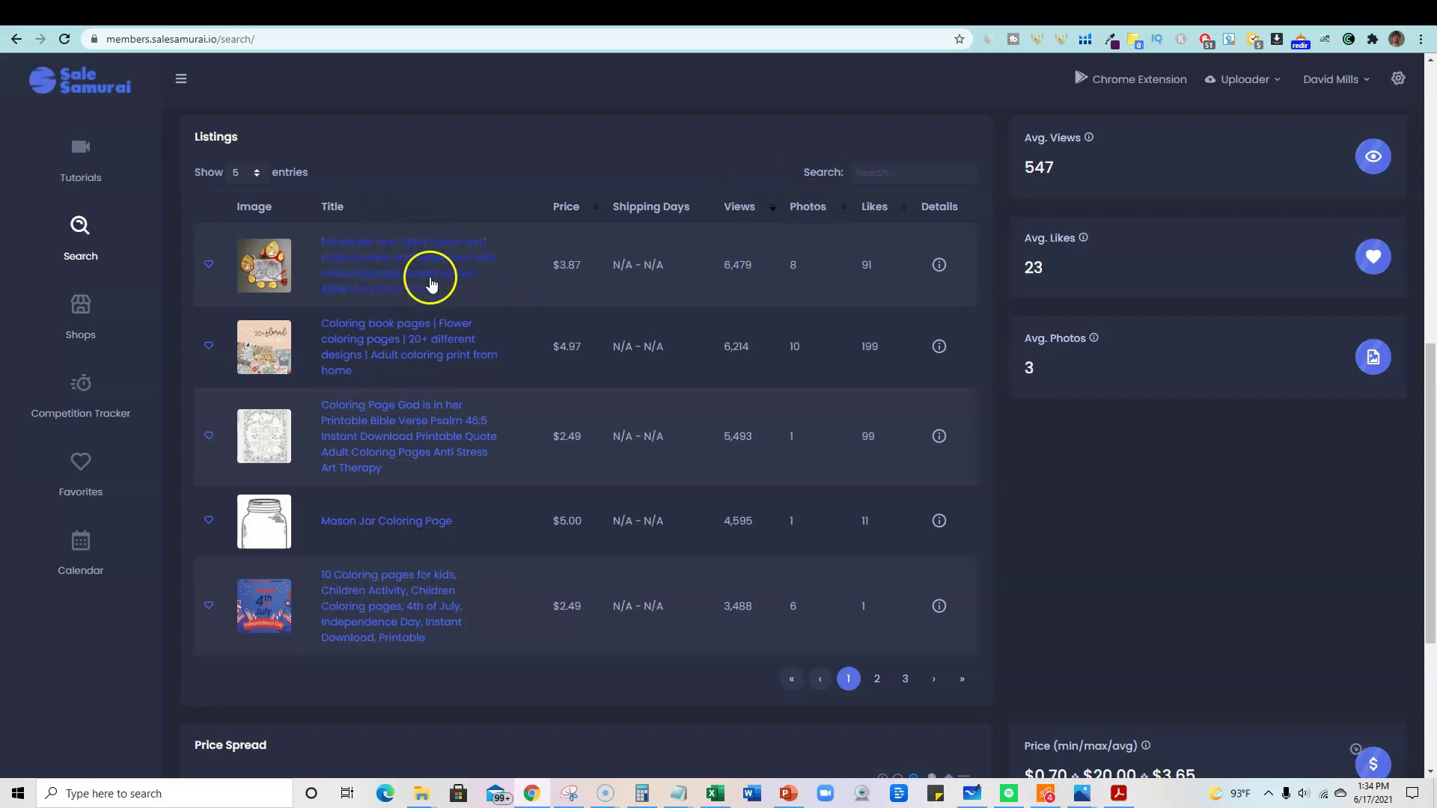
{"action": "left_click", "coordinate": [432, 283]}
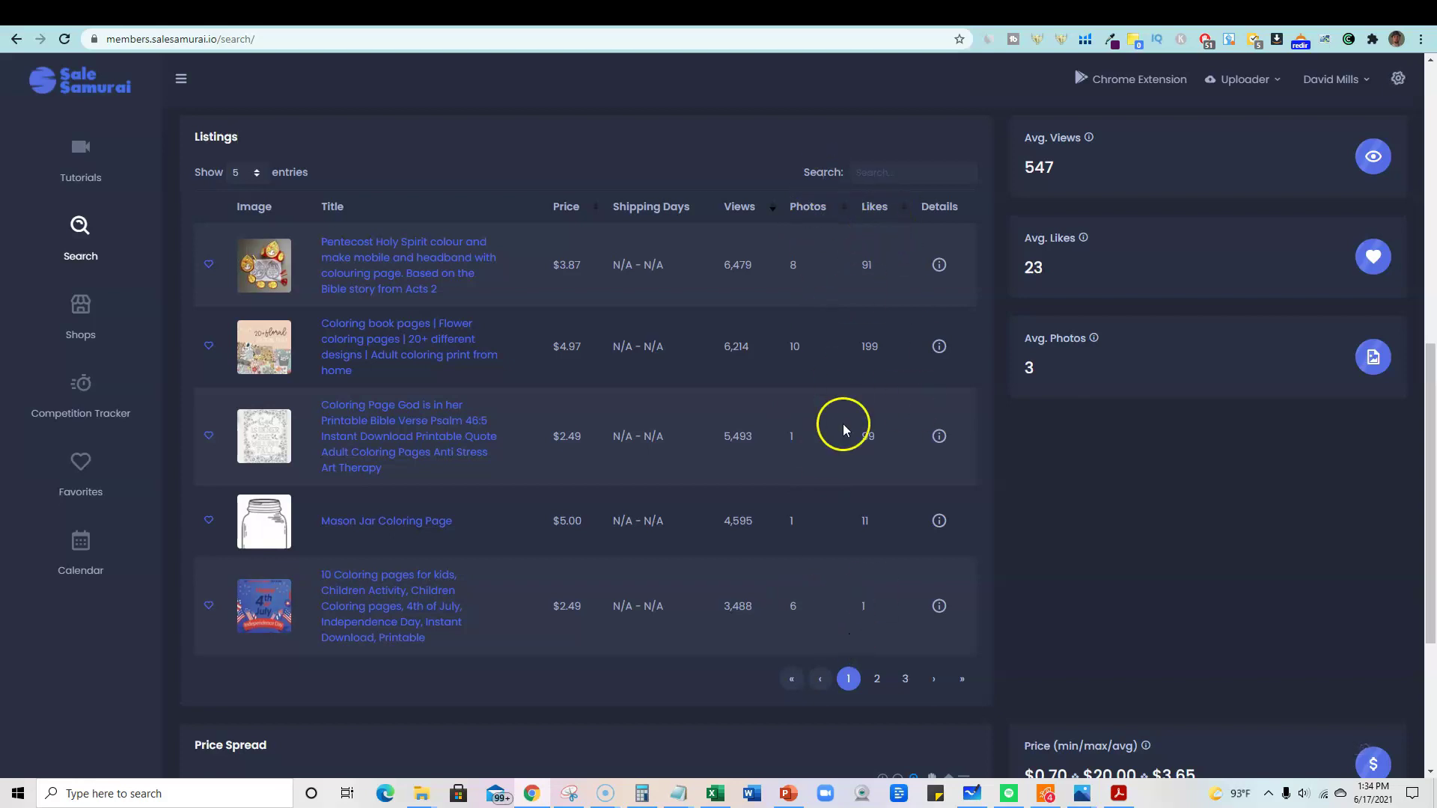
{"action": "scroll", "coordinate": [1071, 359], "scroll_direction": "up", "scroll_amount": 1}
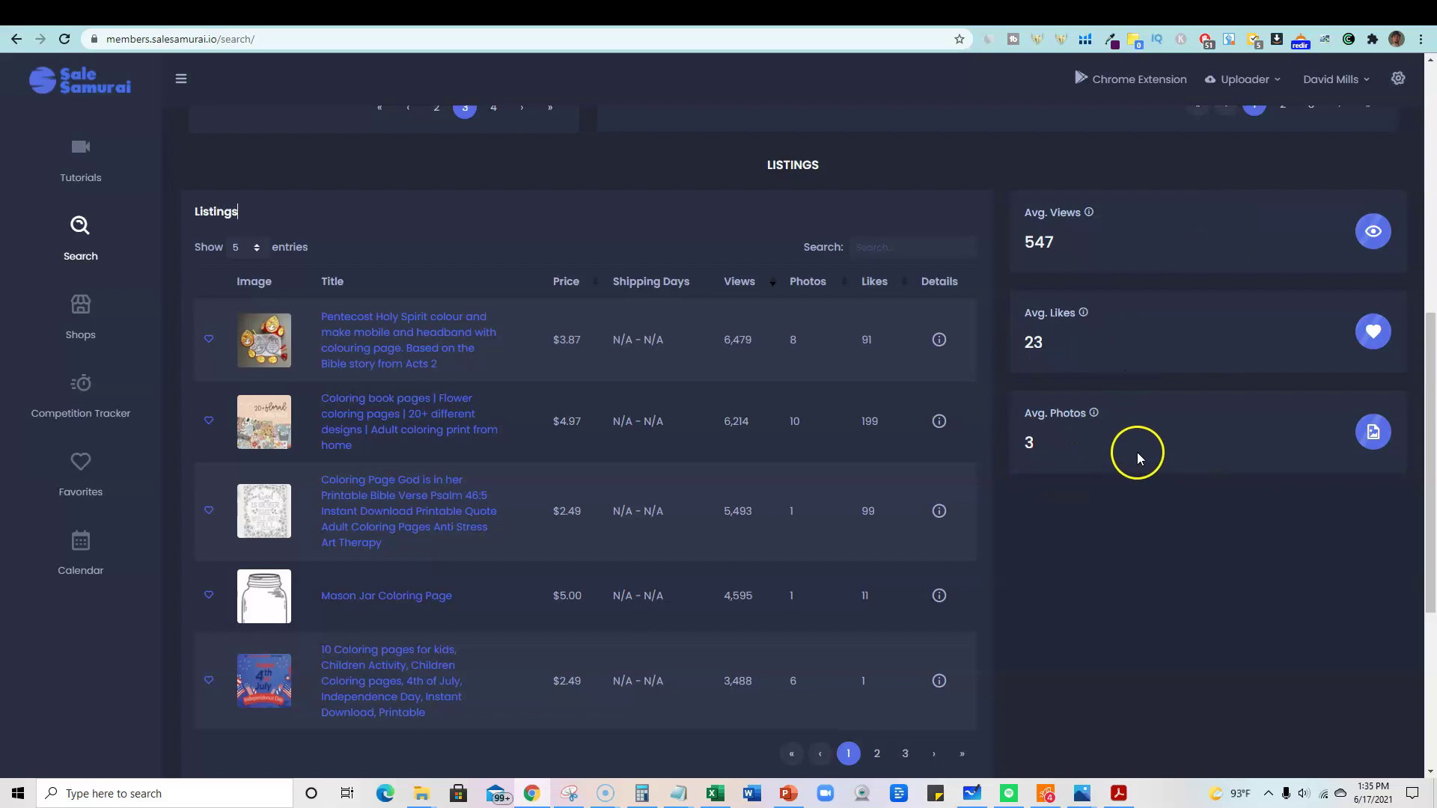
{"action": "scroll", "coordinate": [1050, 441], "scroll_direction": "down", "scroll_amount": 5}
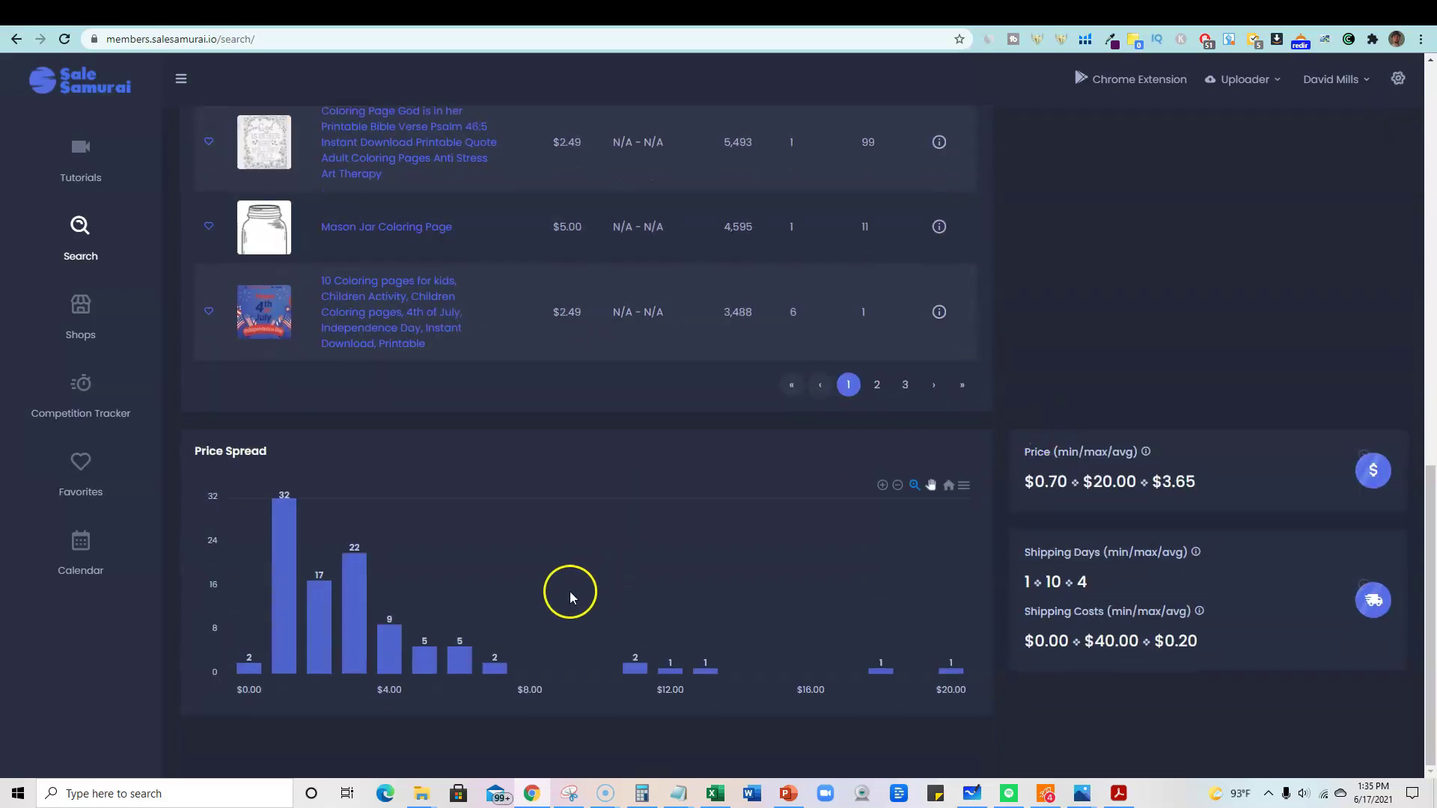
Check the listing count at $20.00 and zoom the price chart to the -$0.10–$9.20 range
{"action": "mouse_move", "coordinate": [952, 677]}
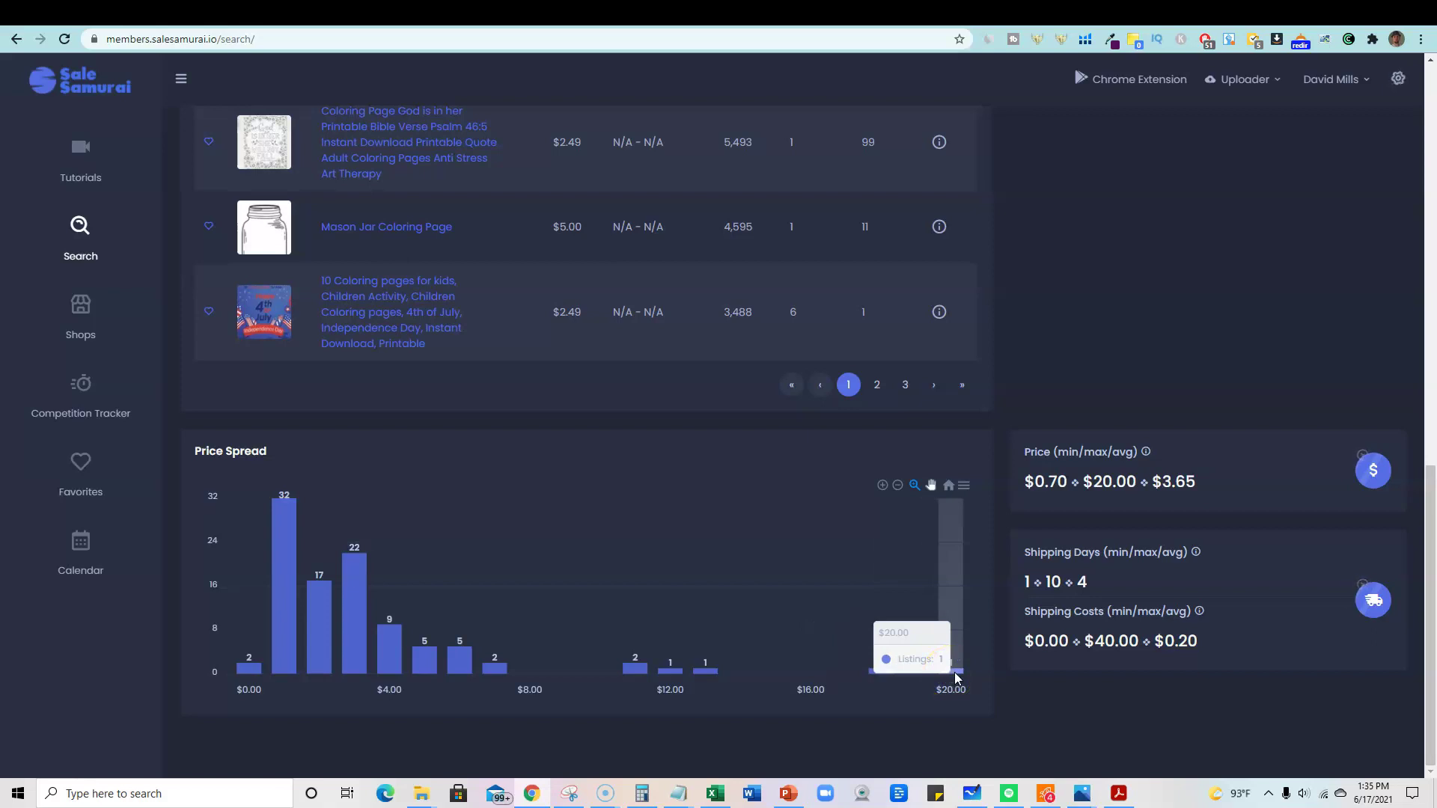
{"action": "left_click", "coordinate": [954, 672]}
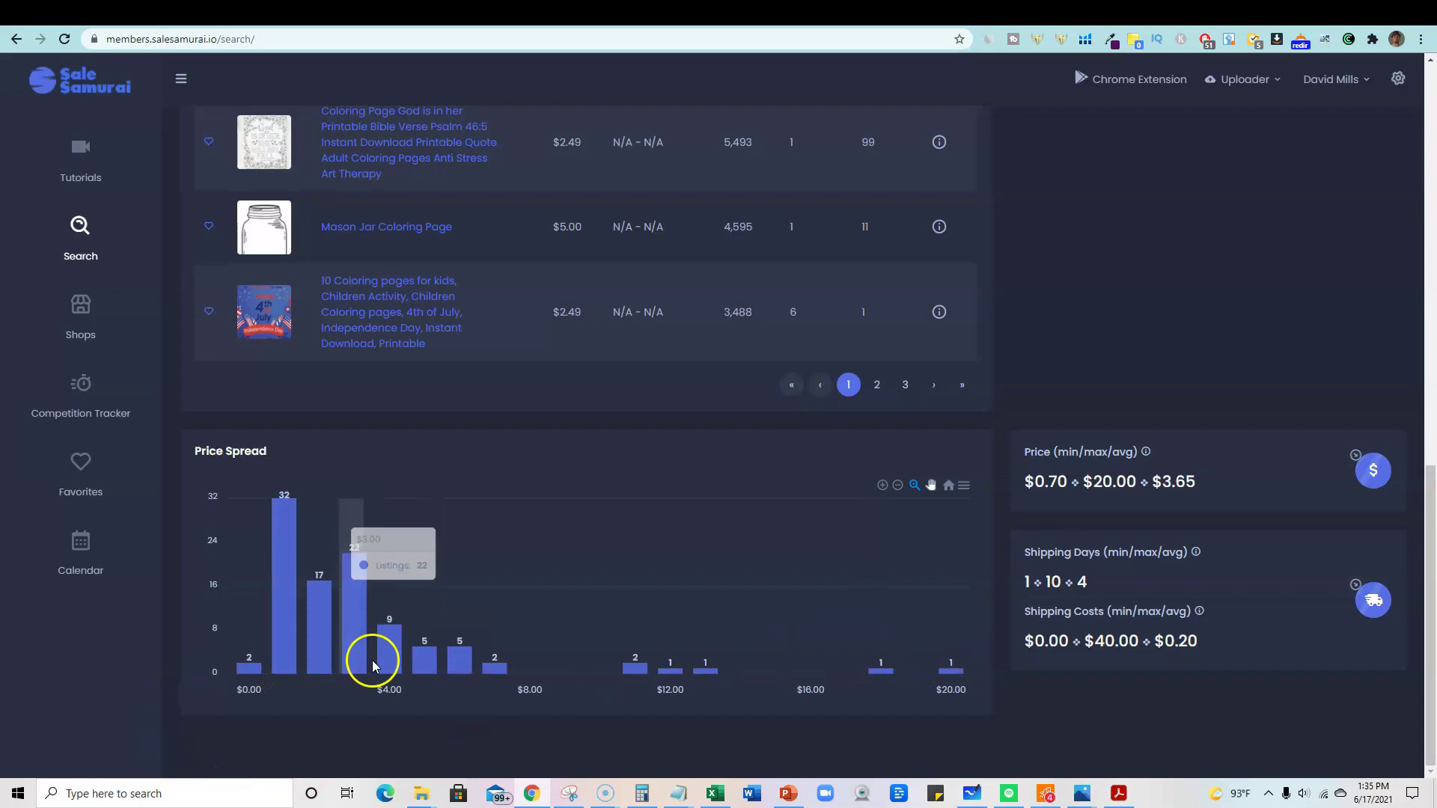
{"action": "mouse_move", "coordinate": [389, 664]}
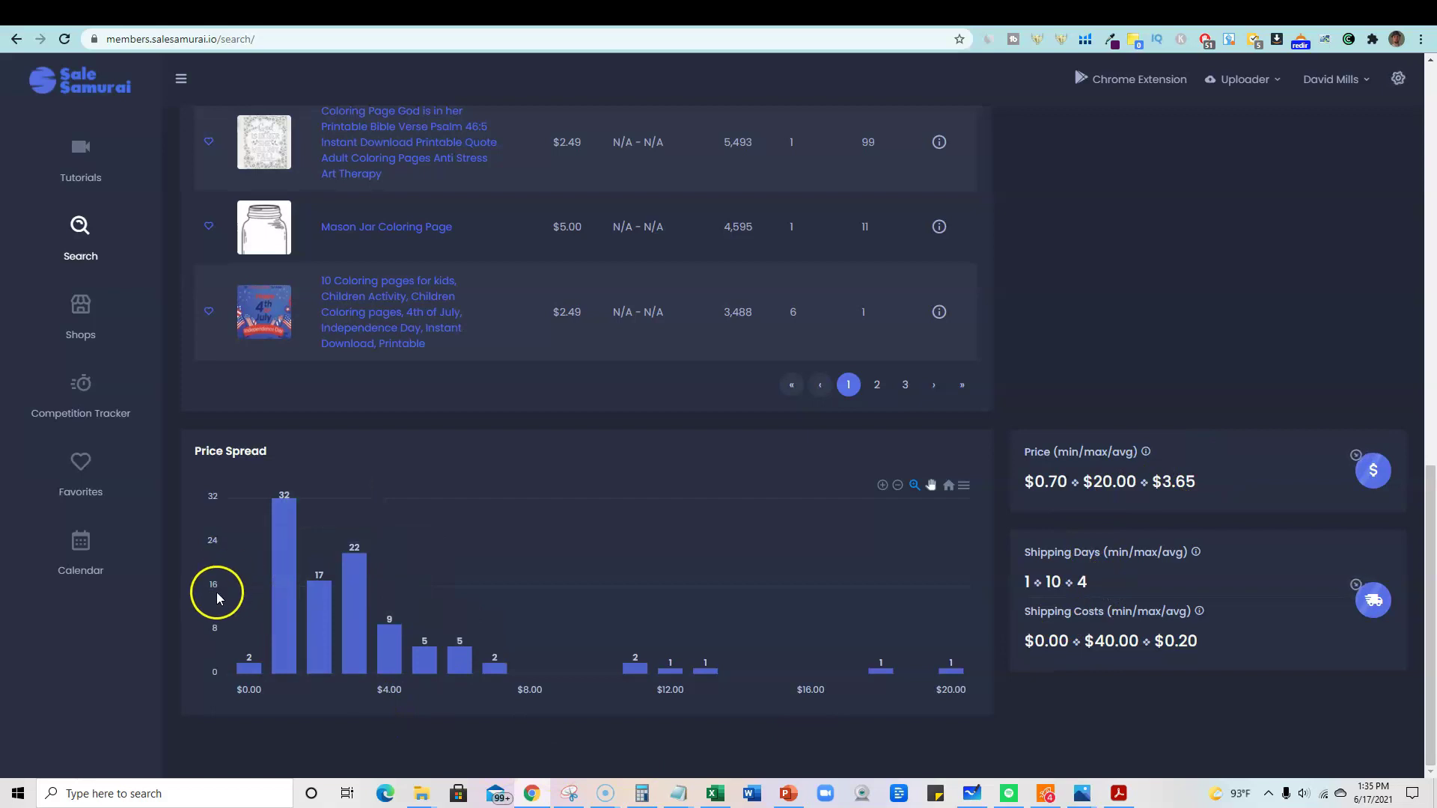
{"action": "left_click_drag", "start_coordinate": [228, 598], "coordinate": [572, 633]}
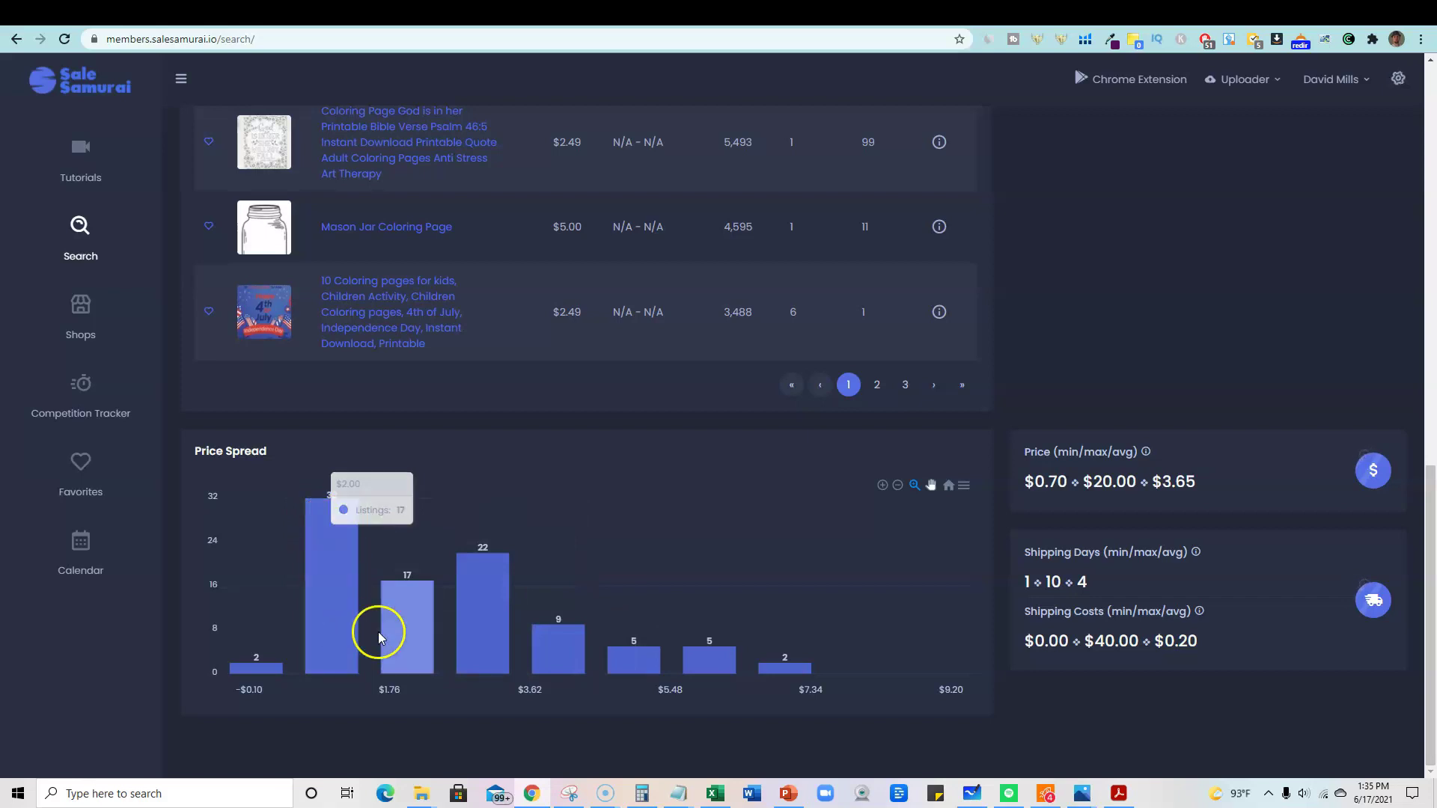
Check the listing count at $2.00, then show the shipping days and shipping costs charts
{"action": "left_click", "coordinate": [413, 642]}
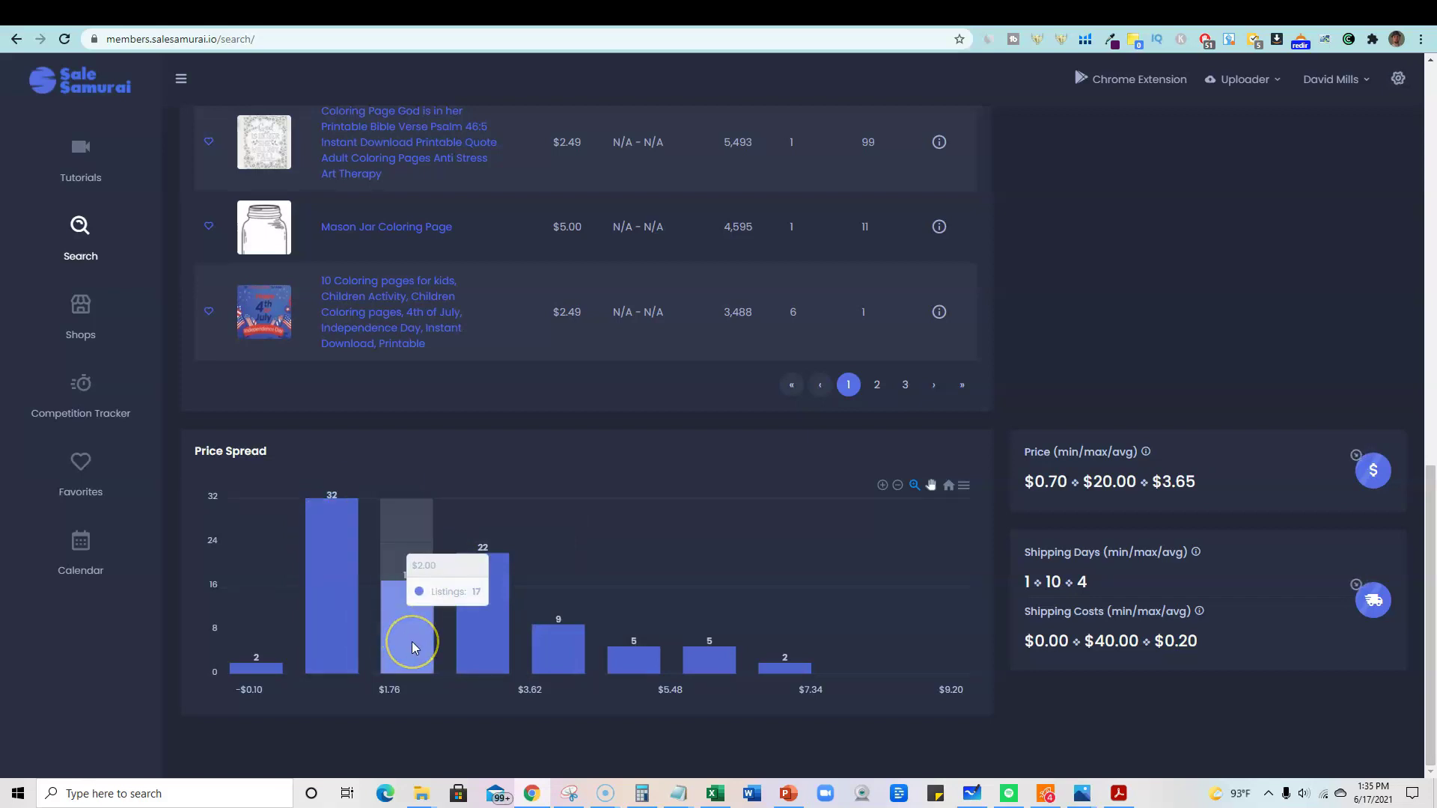
{"action": "left_click", "coordinate": [414, 650]}
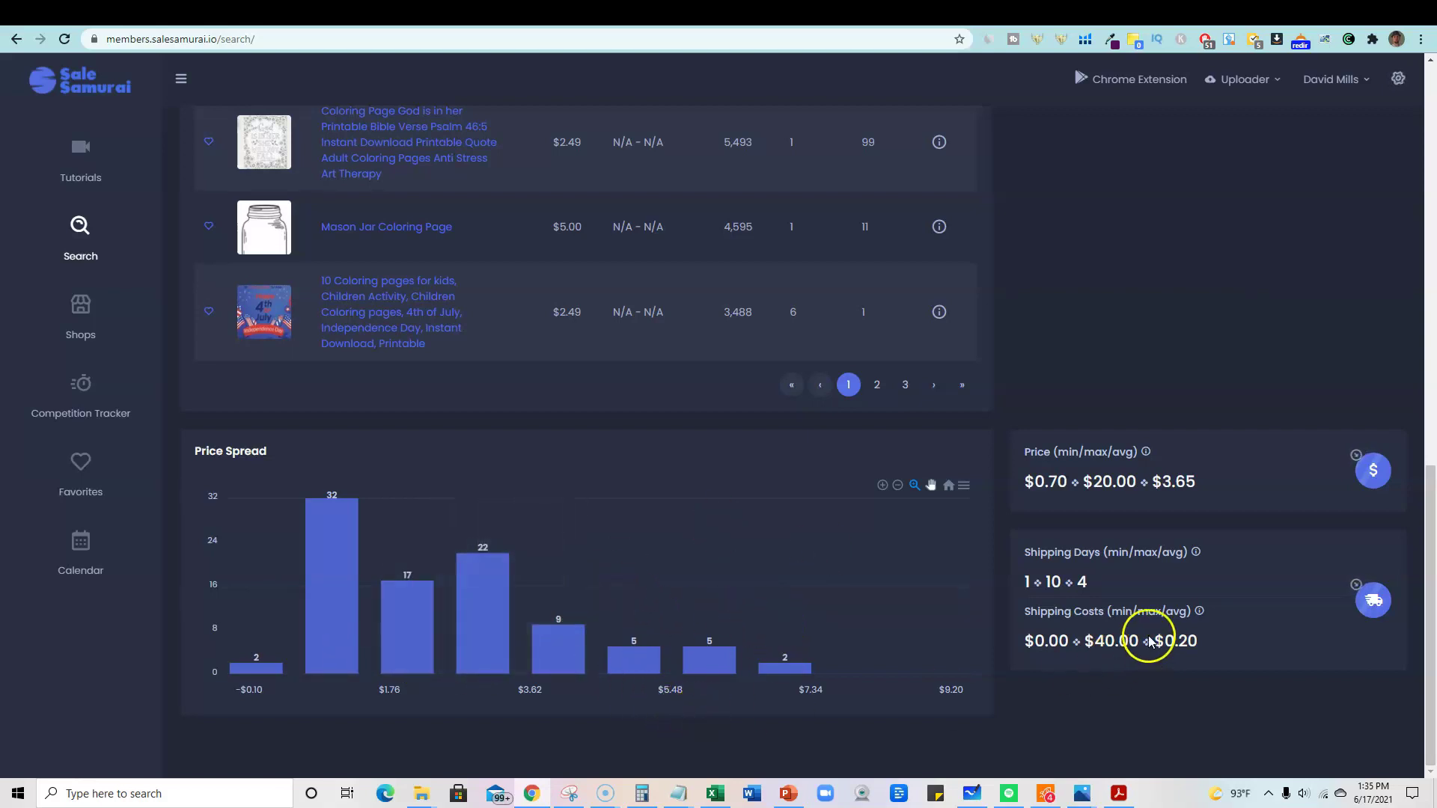
{"action": "left_click", "coordinate": [1383, 599]}
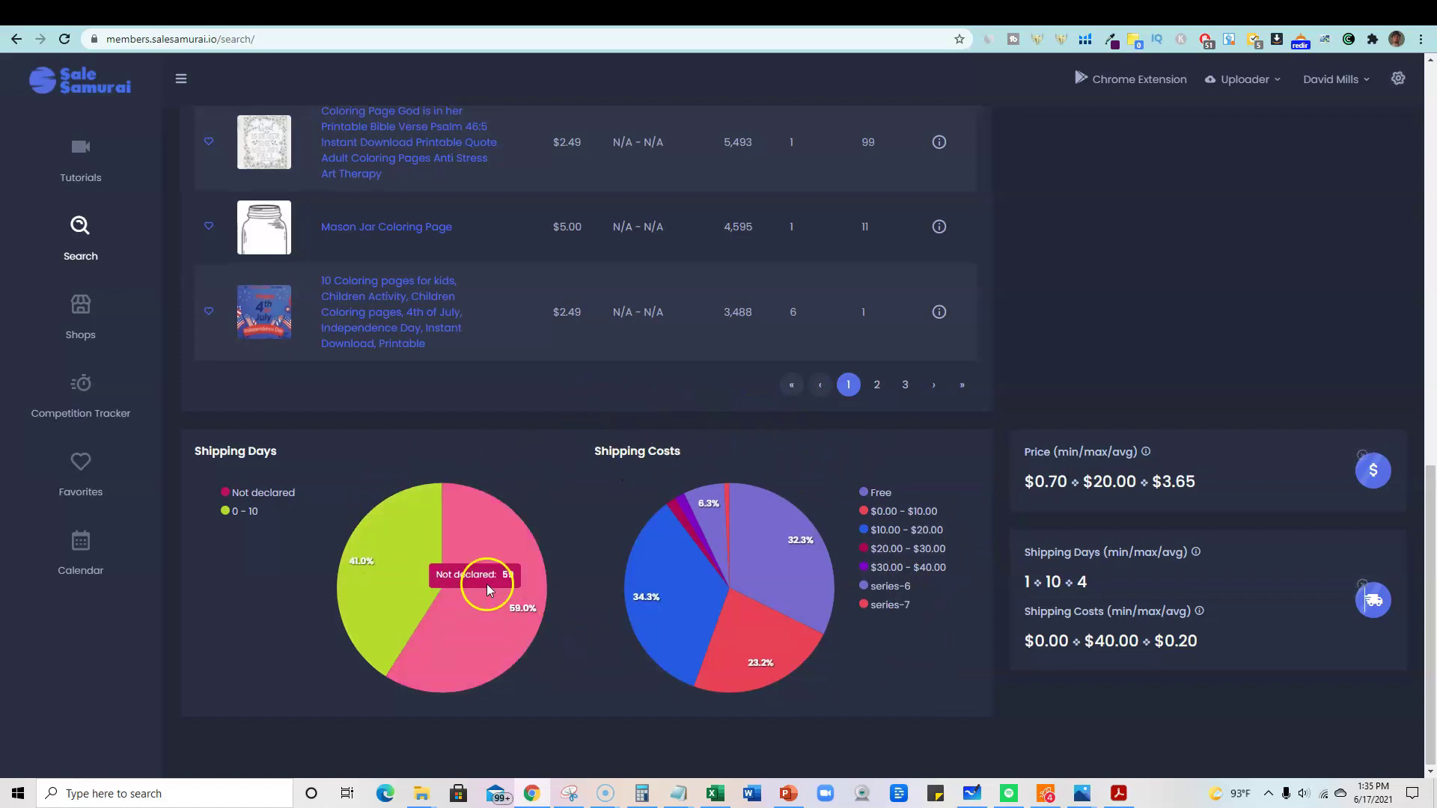
{"action": "scroll", "coordinate": [411, 732], "scroll_direction": "up", "scroll_amount": 10}
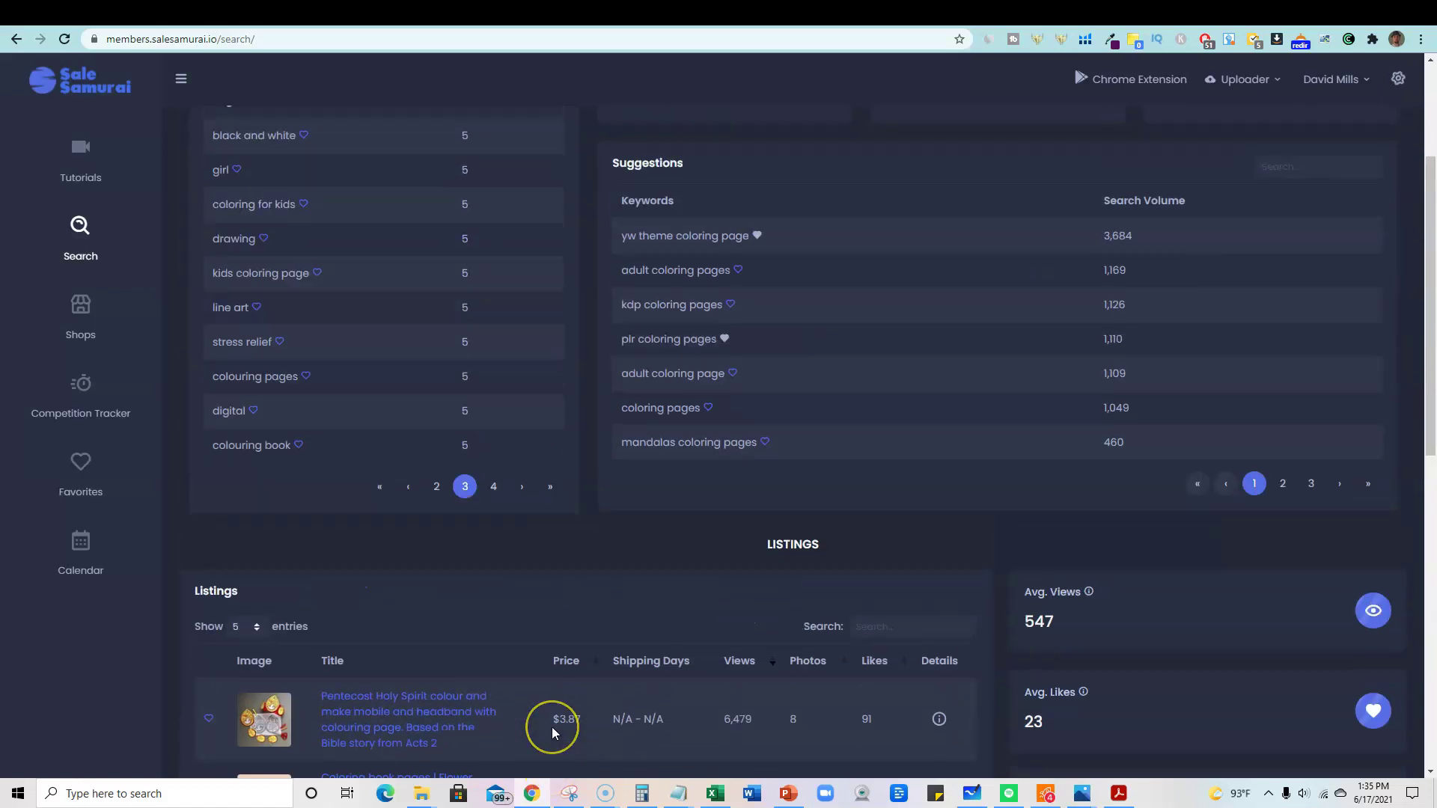
{"action": "scroll", "coordinate": [552, 728], "scroll_direction": "up", "scroll_amount": 3}
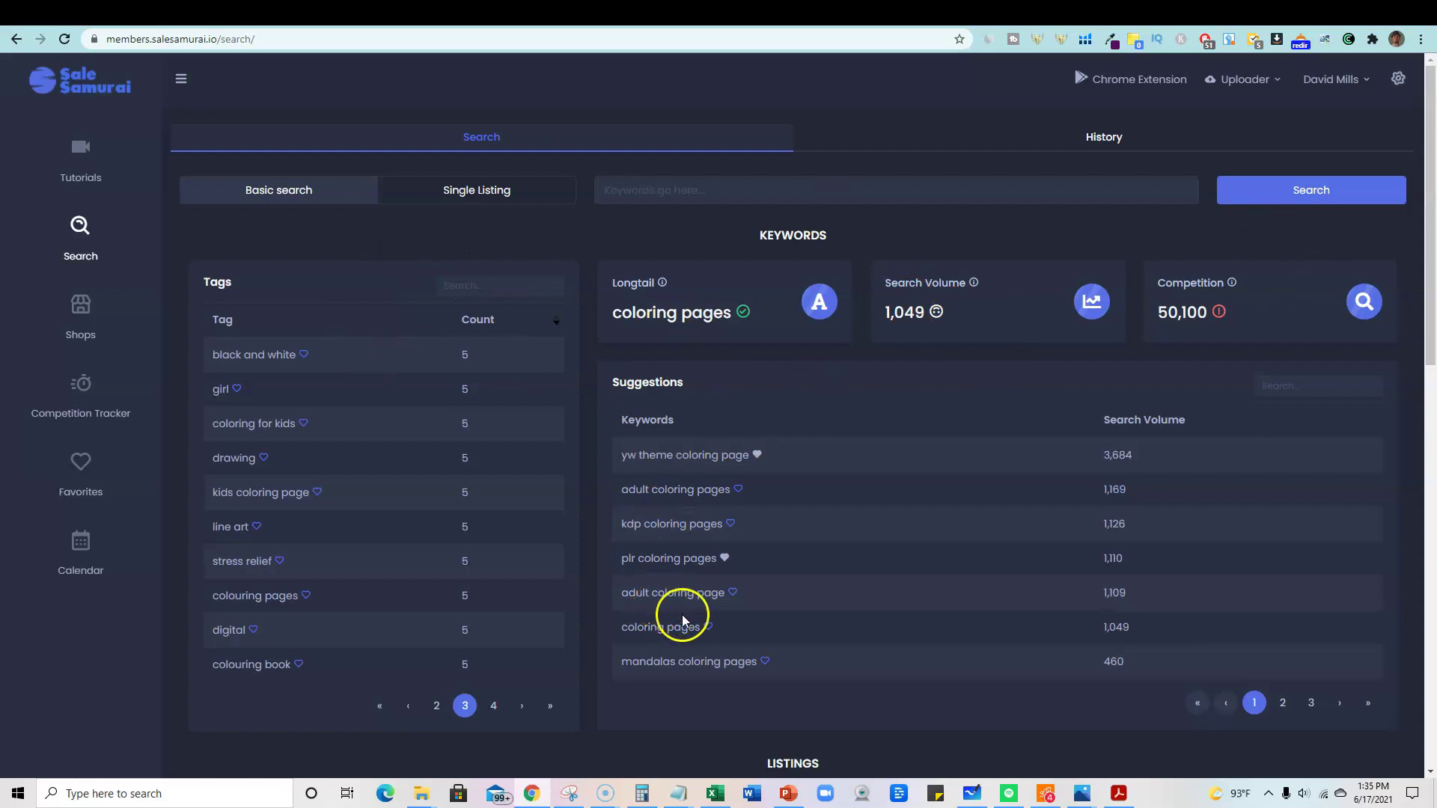
{"action": "scroll", "coordinate": [687, 619], "scroll_direction": "down", "scroll_amount": 8}
{"action": "scroll", "coordinate": [723, 678], "scroll_direction": "up", "scroll_amount": 8}
{"action": "left_click", "coordinate": [872, 131]}
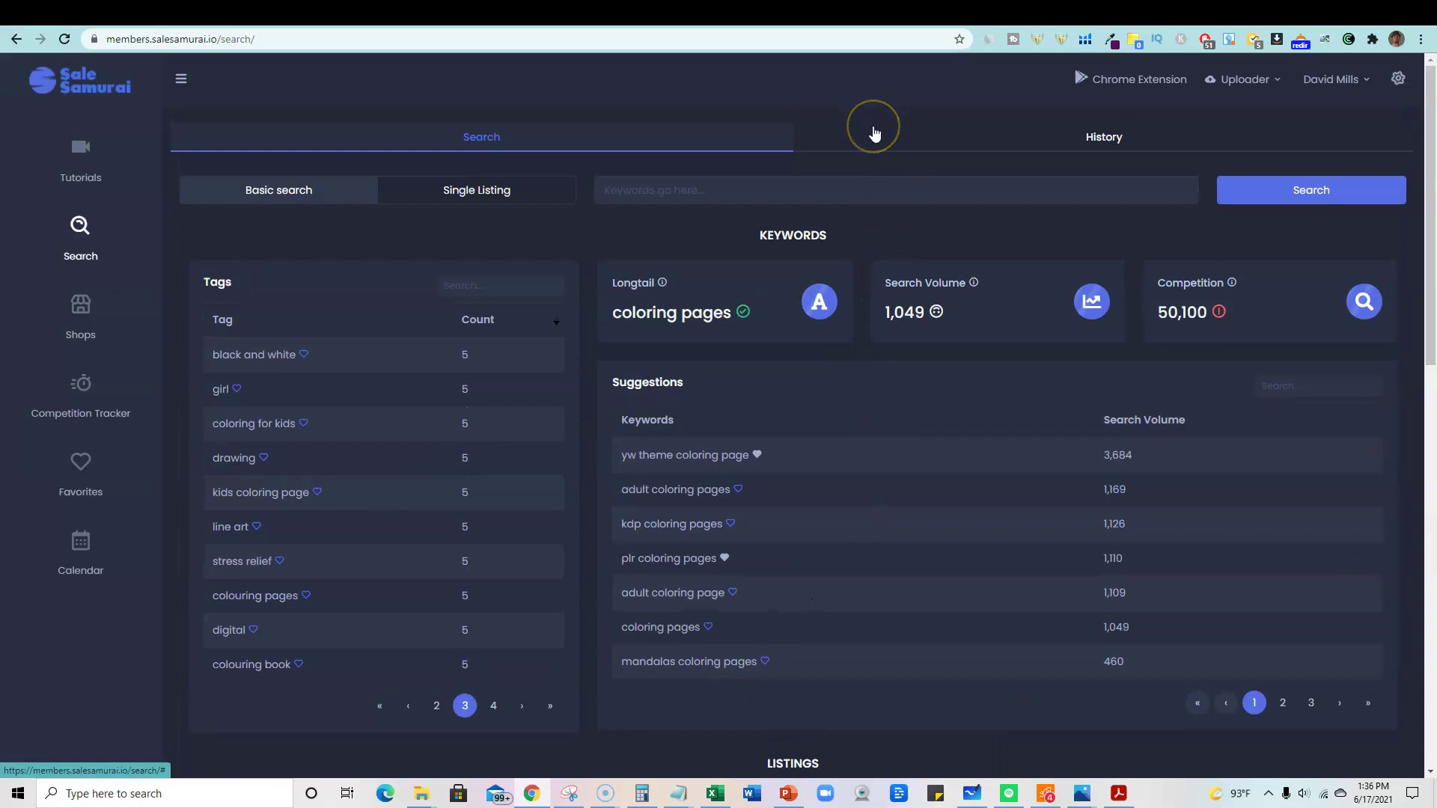